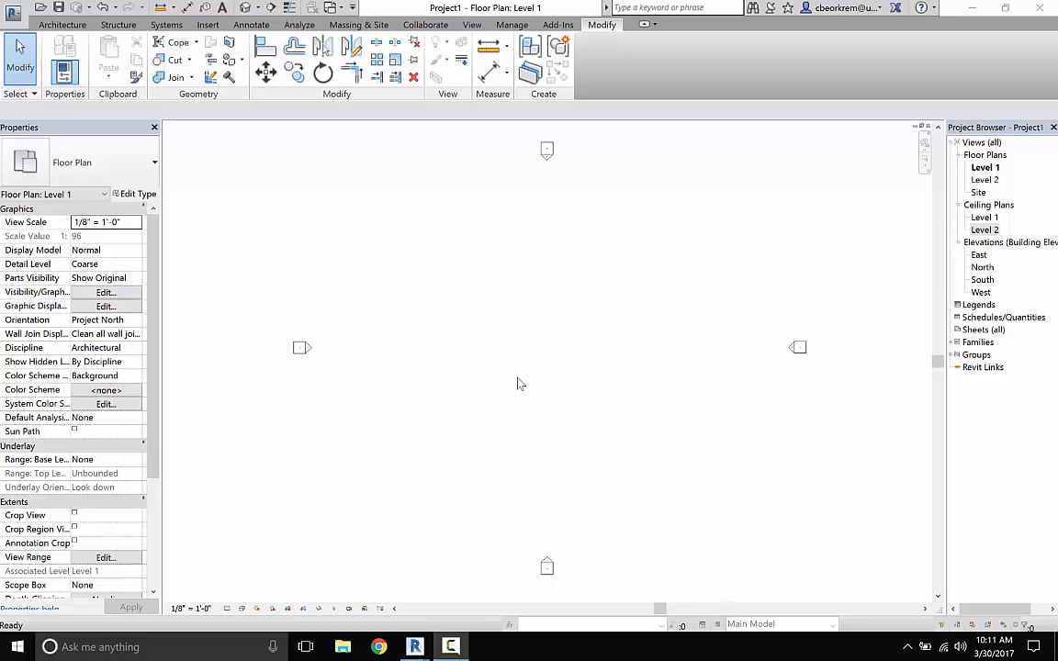
# - Start a new in-place mass with the name Mass 1
pyautogui.click(79, 27)
pyautogui.click(354, 25)
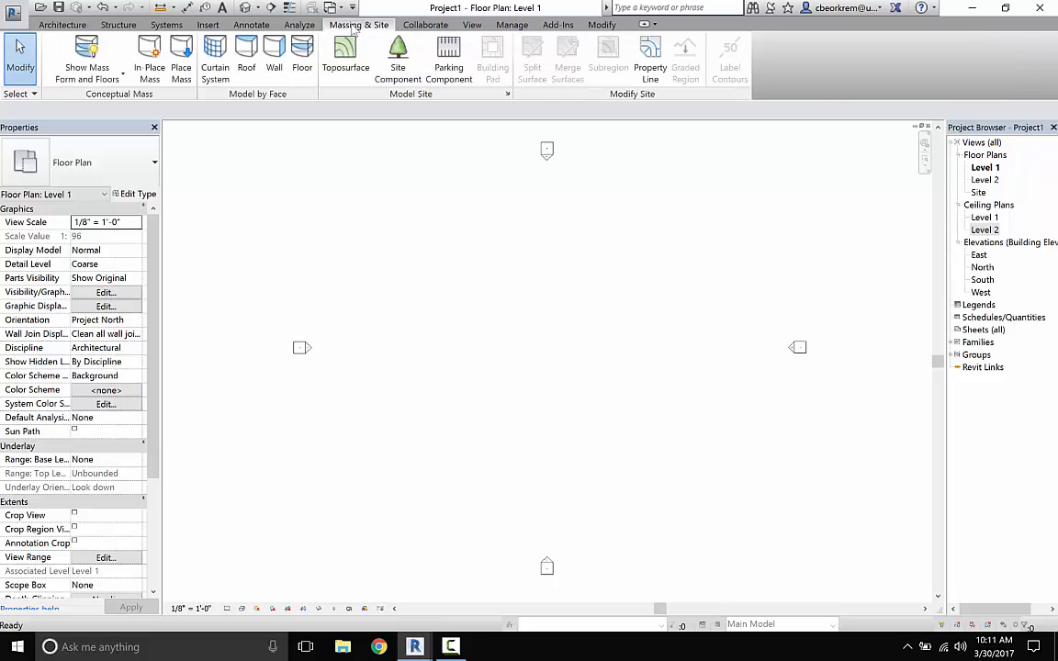
pyautogui.click(149, 55)
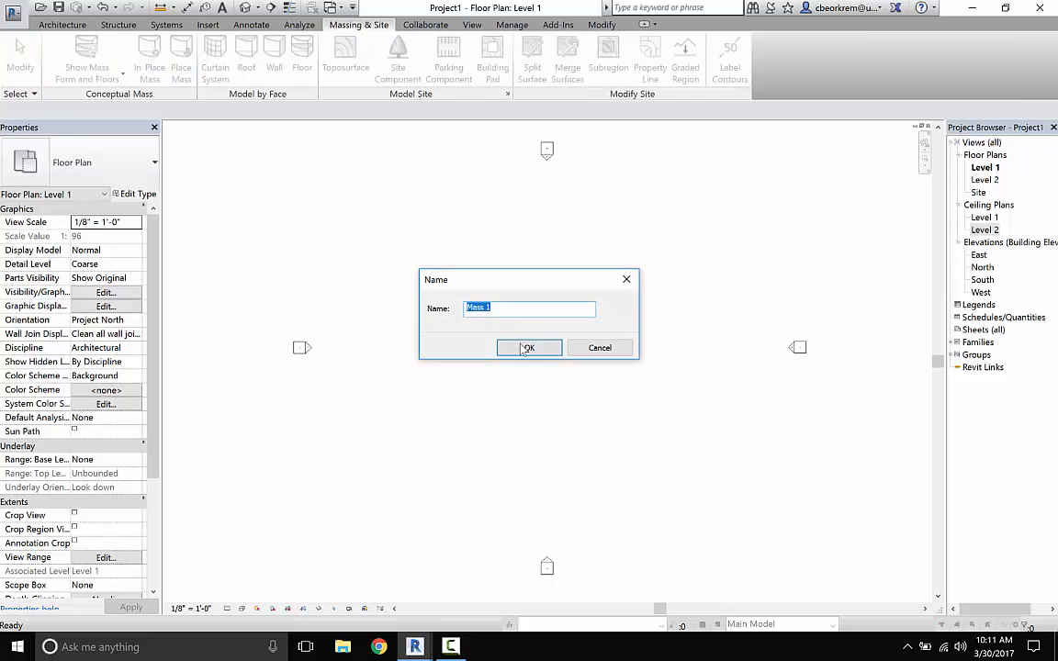
pyautogui.click(527, 348)
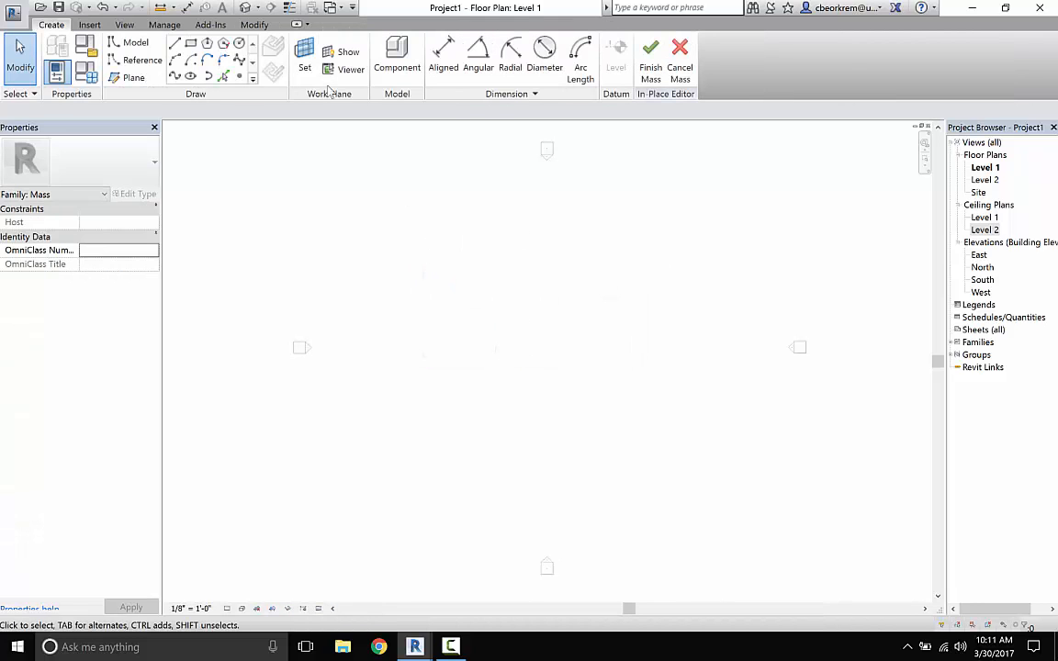
# - Create the default 3D view and open {3D} for the mass
pyautogui.click(124, 25)
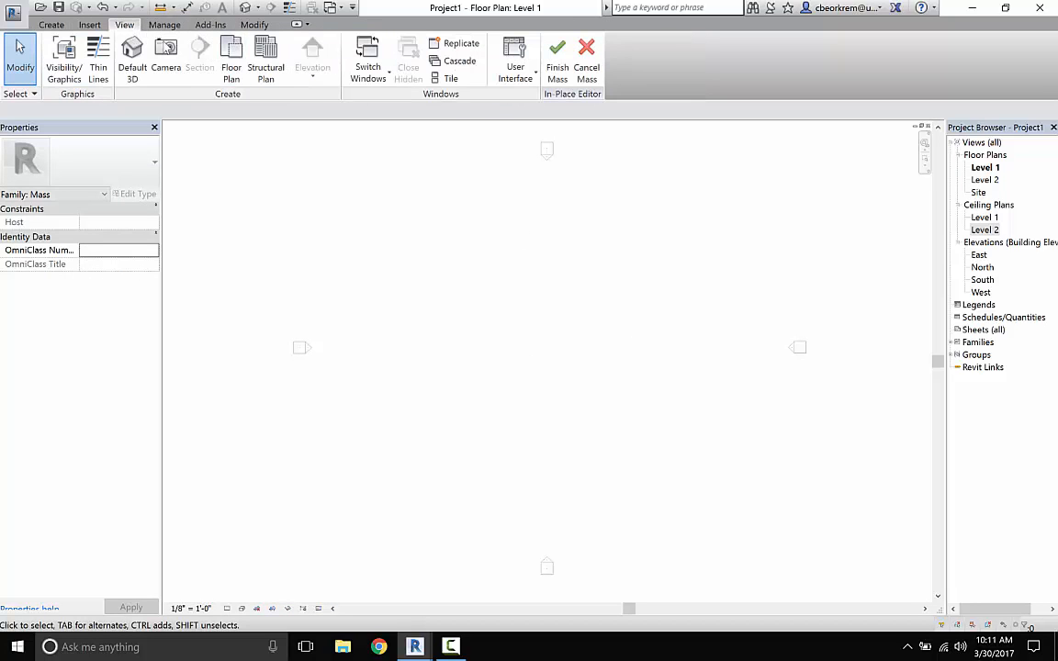
pyautogui.click(132, 55)
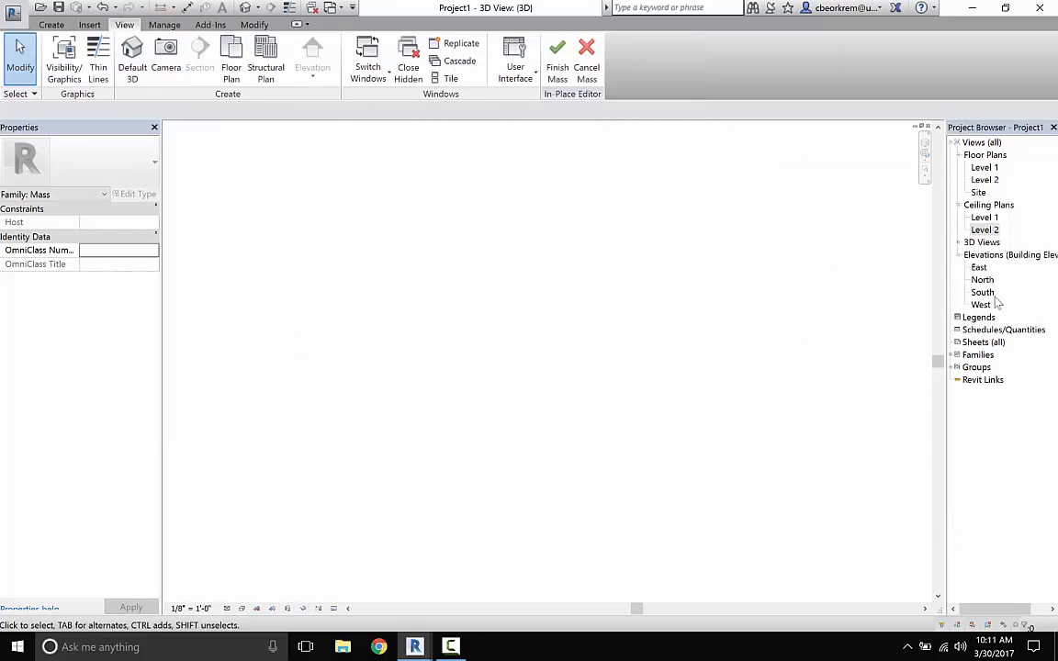
pyautogui.click(964, 240)
pyautogui.doubleClick(972, 242)
pyautogui.click(985, 253)
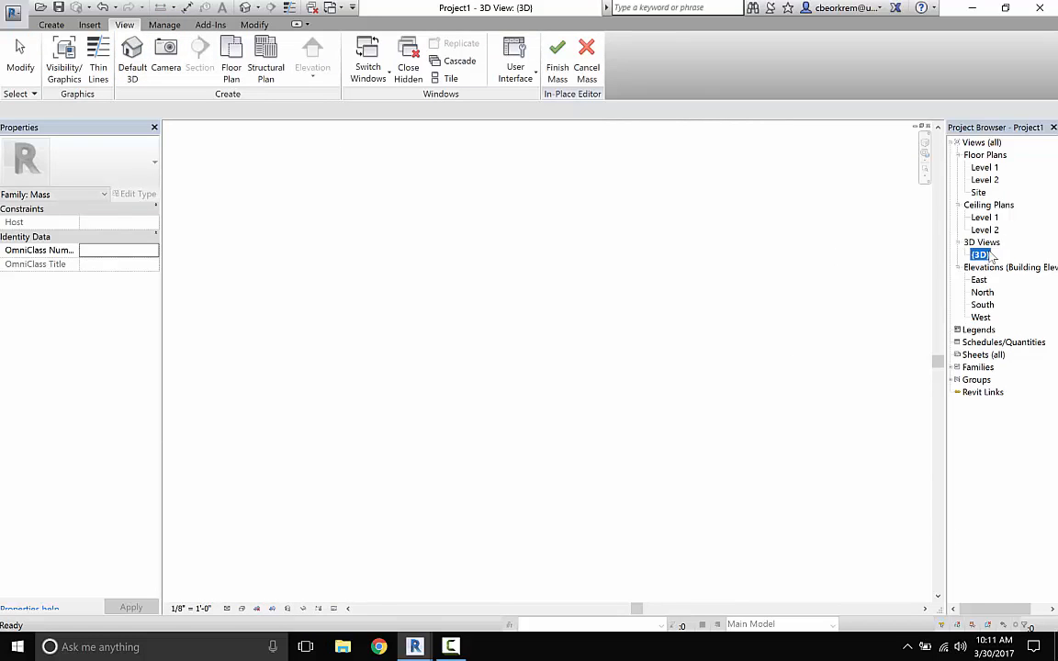
pyautogui.doubleClick(989, 256)
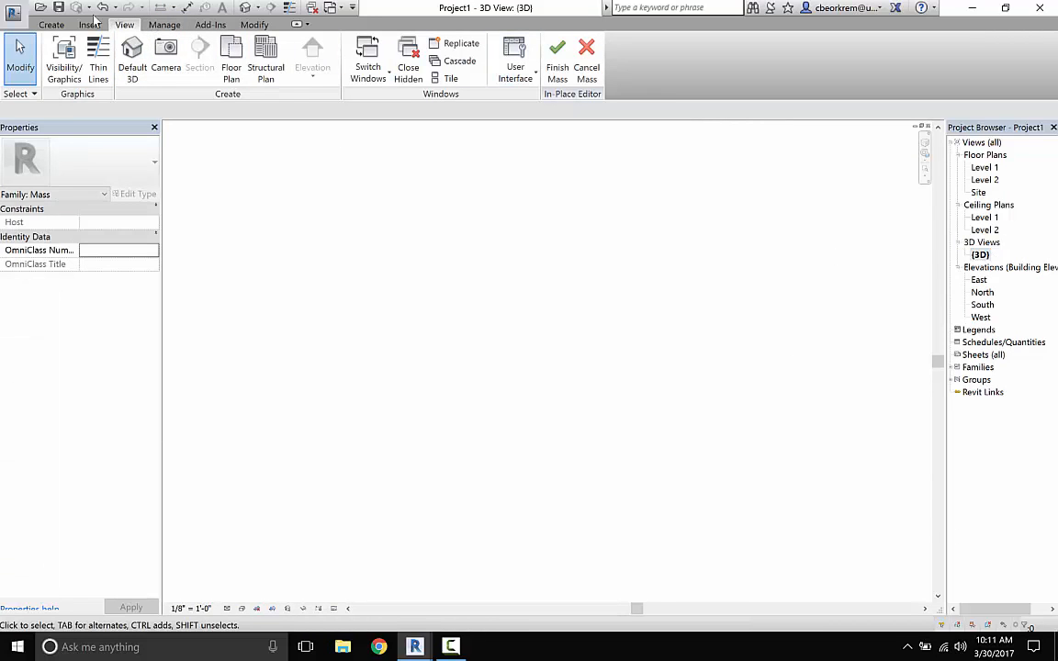
# - Draw a rectangle on Level 1, create a solid form from it and raise its top face to about 82'-7" high
pyautogui.click(51, 24)
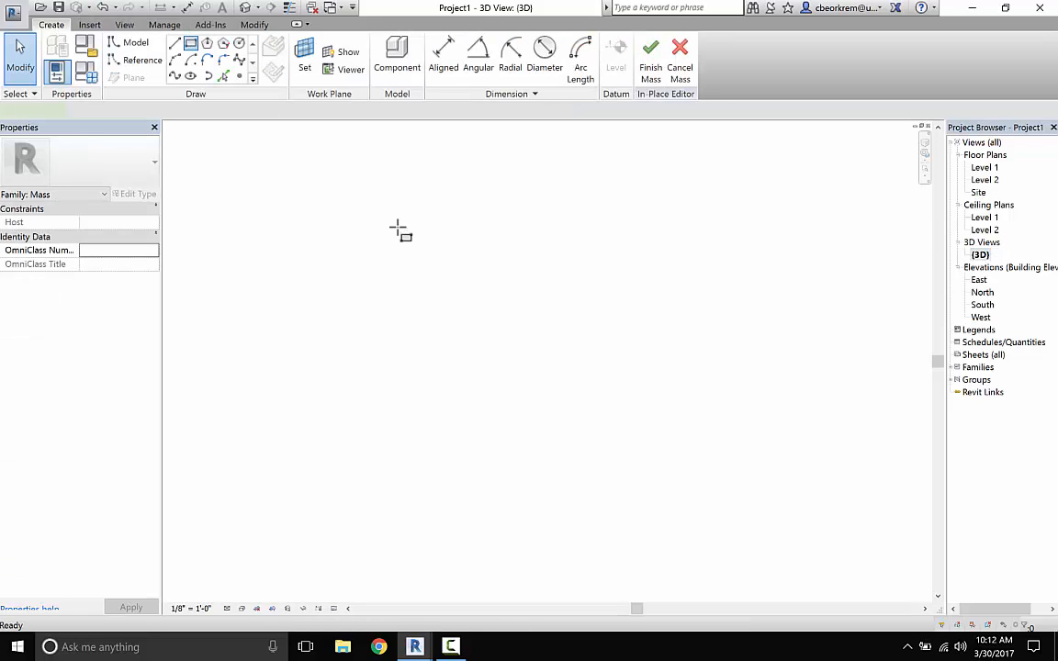
pyautogui.click(275, 364)
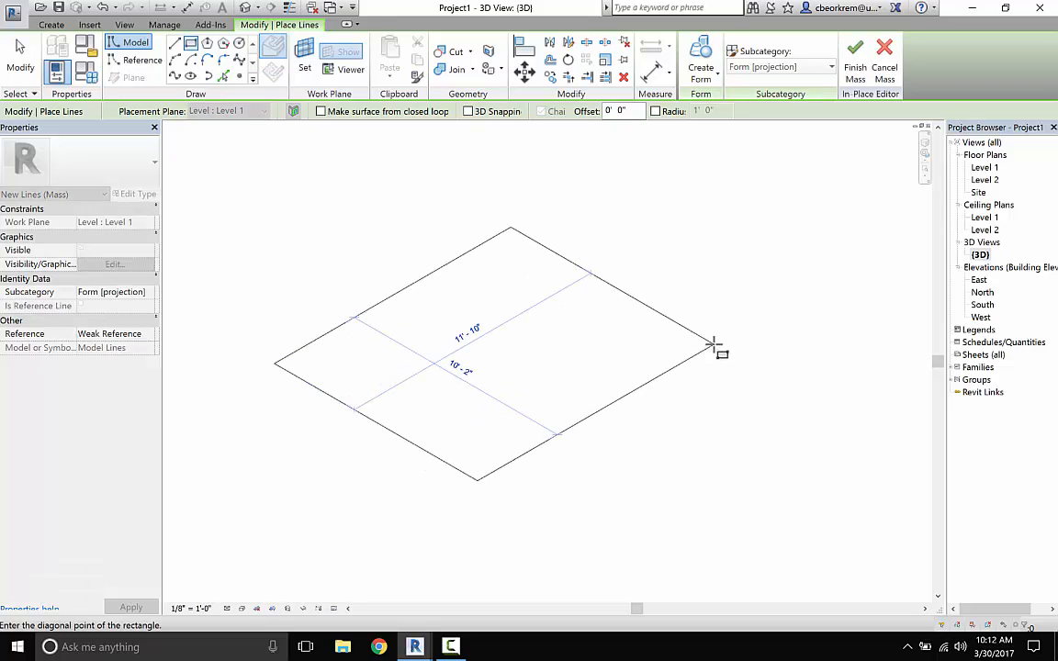
pyautogui.scroll(-6, 839, 408)
pyautogui.moveTo(862, 416); pyautogui.dragTo(400, 407, button='middle')
pyautogui.click(830, 421)
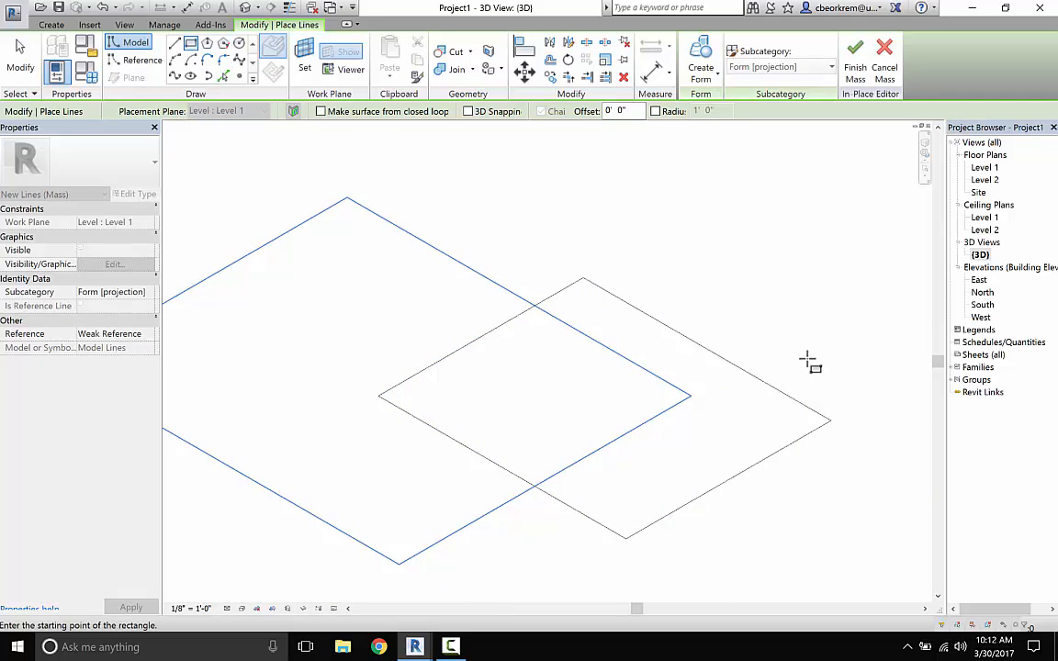
pyautogui.click(700, 64)
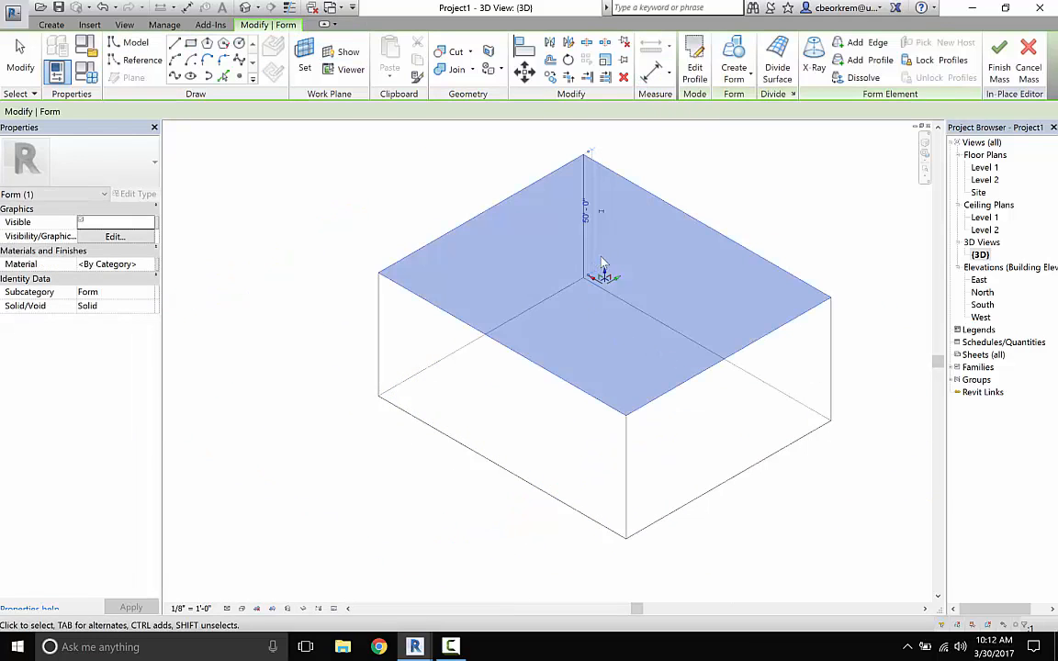
pyautogui.moveTo(603, 275); pyautogui.dragTo(602, 195)
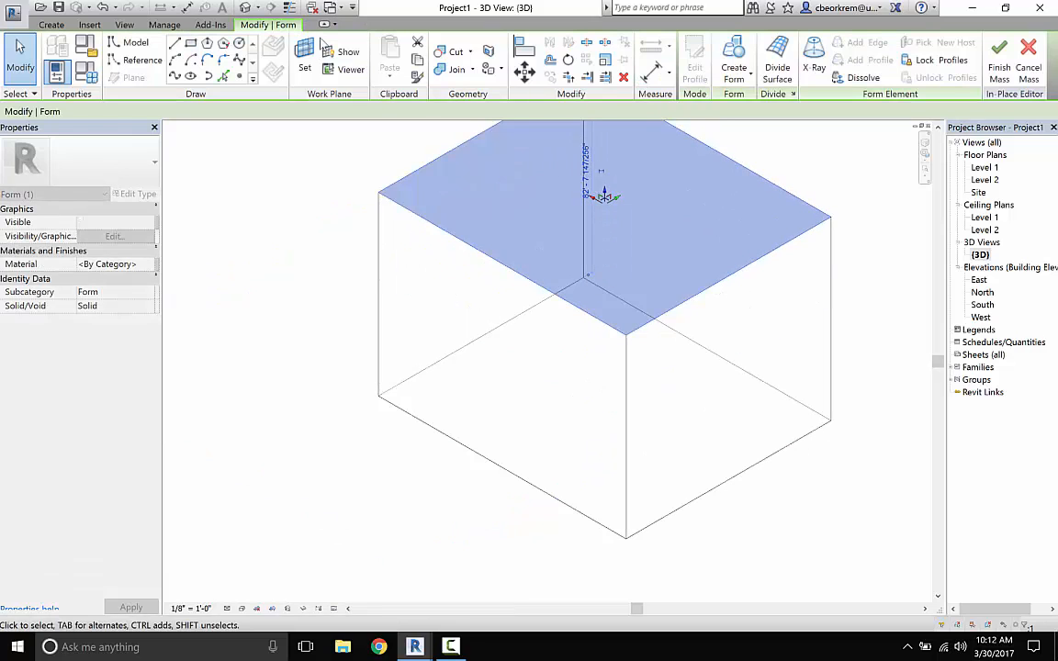
# - Draw a second rectangle on Level 1 overlapping the first form's corner, create a solid form from it and lower its top face
pyautogui.click(191, 43)
pyautogui.click(347, 197)
pyautogui.click(400, 564)
pyautogui.click(844, 543)
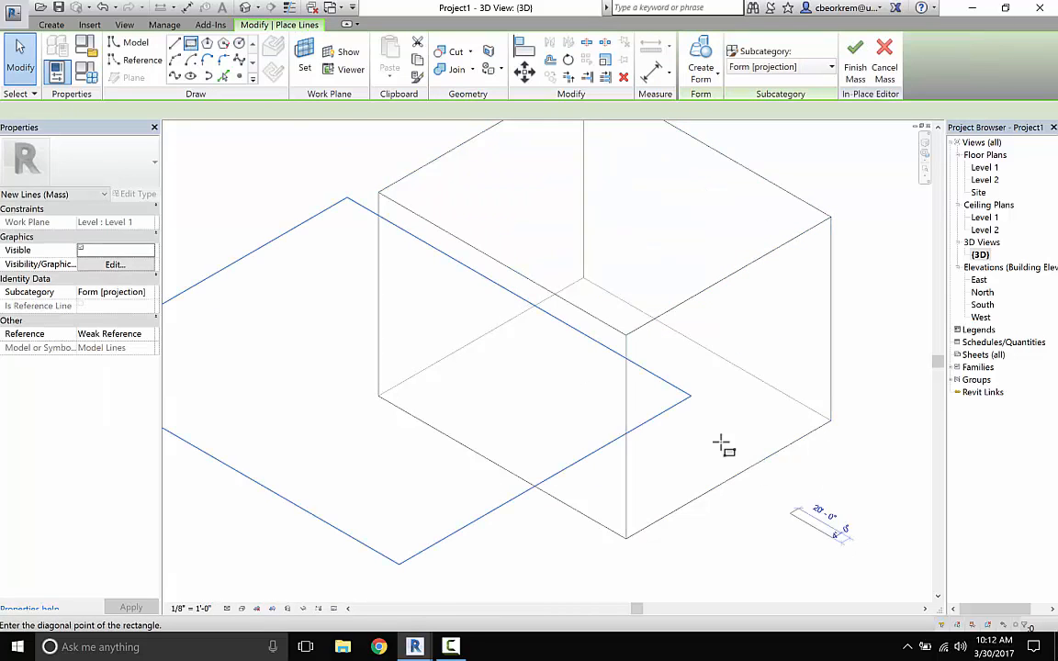
pyautogui.click(806, 277)
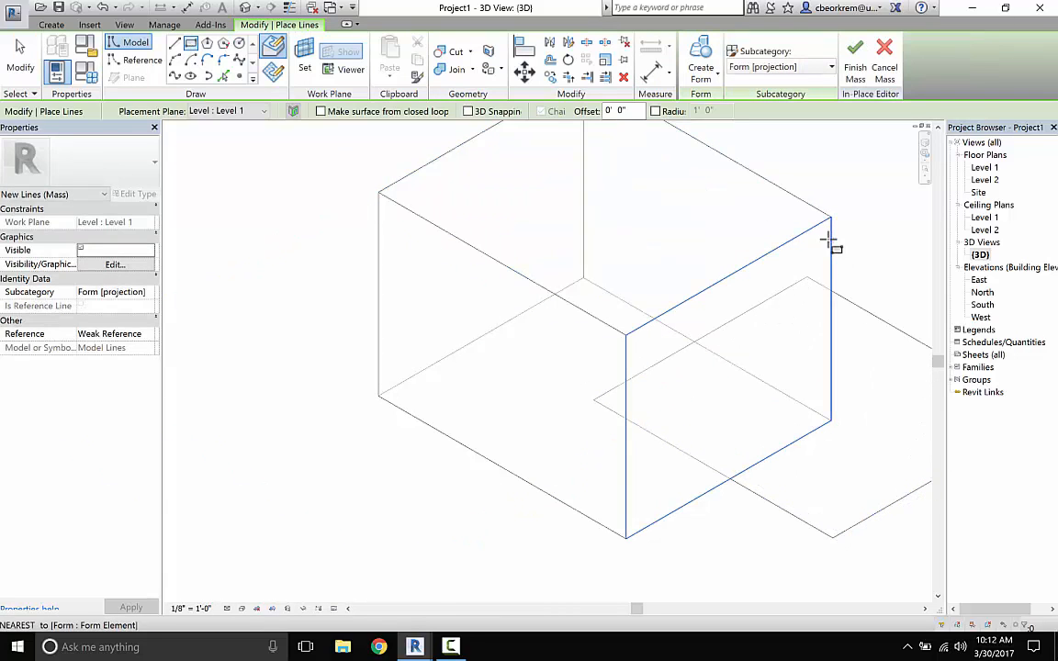
pyautogui.click(701, 64)
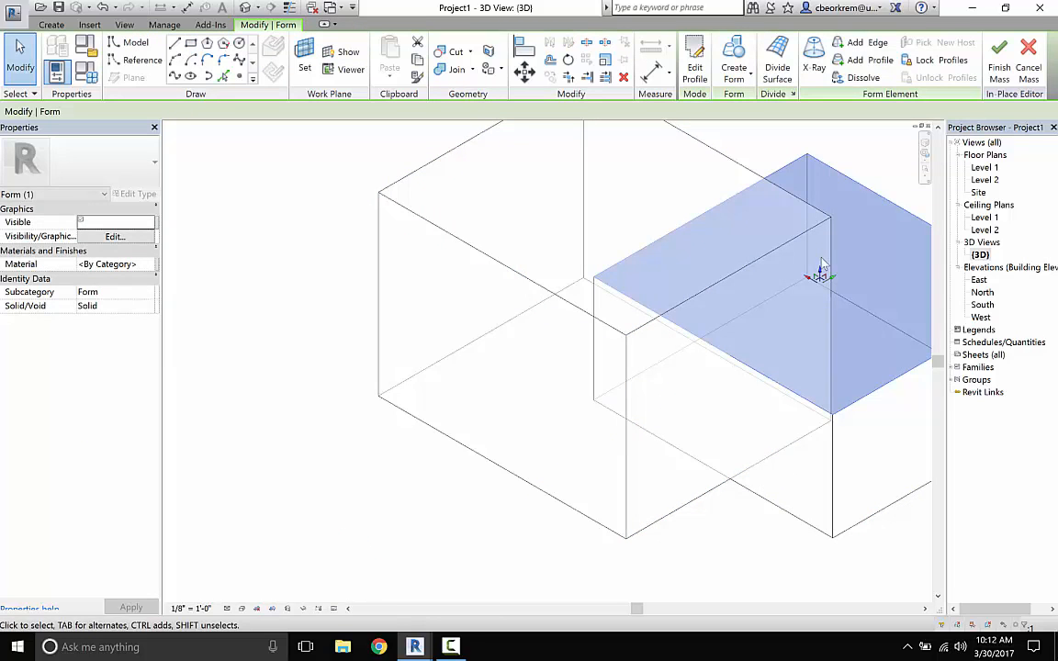
pyautogui.moveTo(822, 266); pyautogui.dragTo(819, 321)
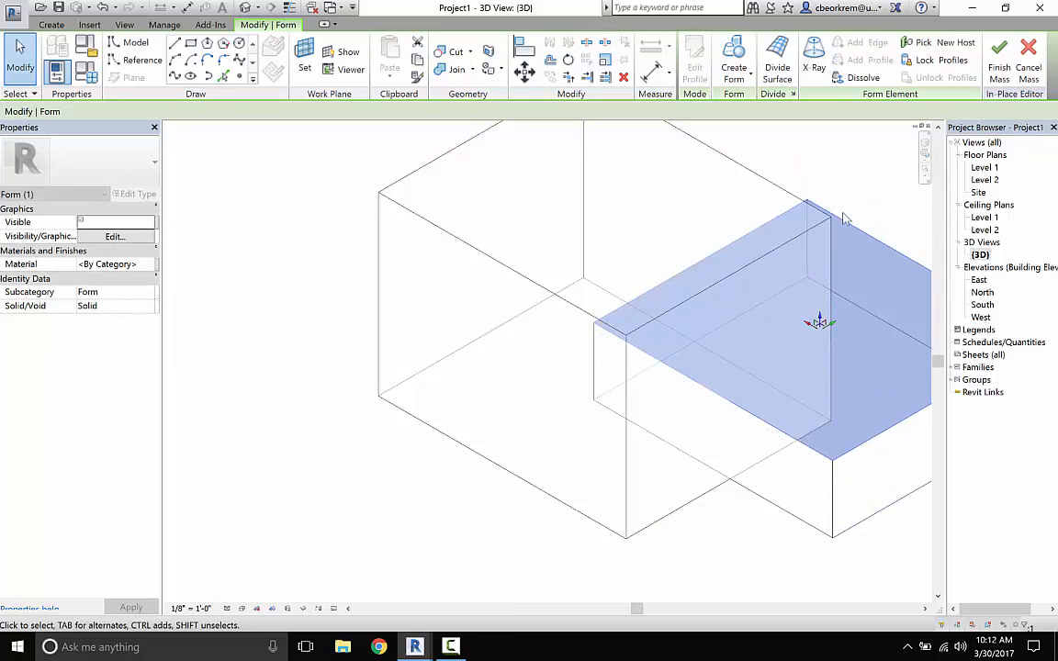
# - Check the two overlapping forms from another angle and finish the in-place mass
pyautogui.keyDown('shift'); pyautogui.moveTo(890, 204); pyautogui.dragTo(454, 289, button='middle'); pyautogui.keyUp('shift')
pyautogui.keyDown('shift'); pyautogui.moveTo(537, 375); pyautogui.dragTo(740, 355, button='middle'); pyautogui.keyUp('shift')
pyautogui.click(999, 57)
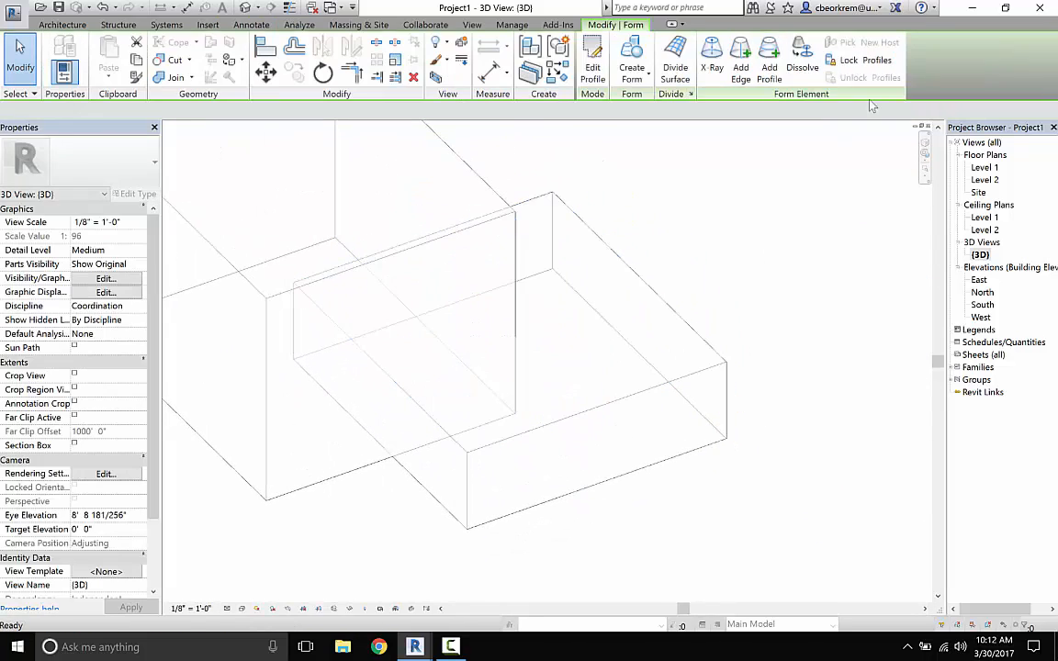
pyautogui.moveTo(609, 456); pyautogui.dragTo(636, 473, button='middle')
pyautogui.scroll(-2, 651, 476)
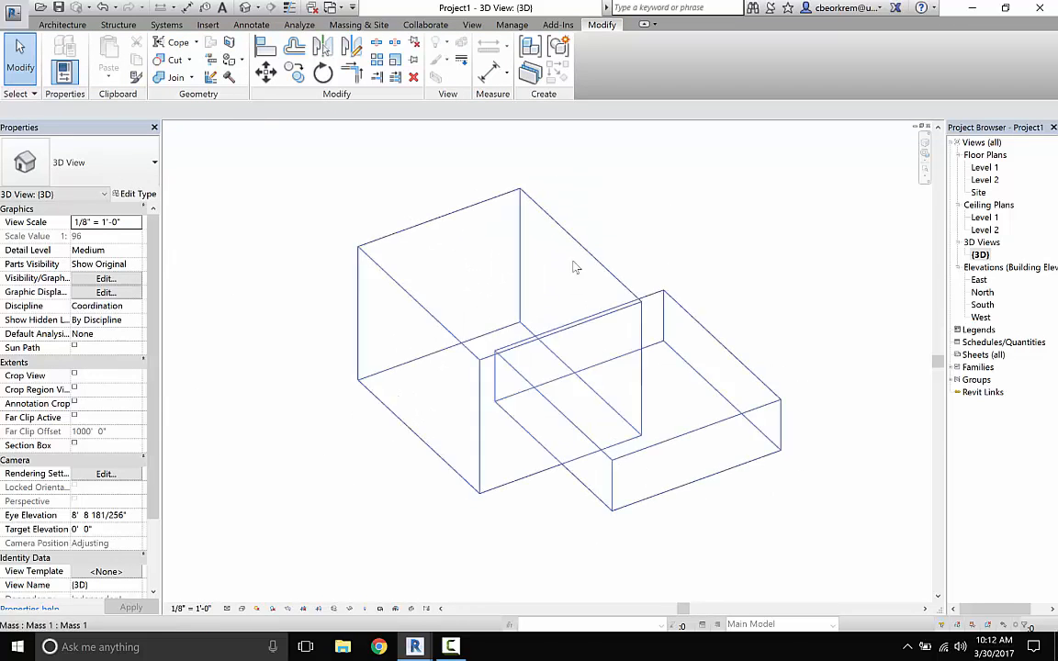
# - Switch to the Dynamo window and create a new workspace
pyautogui.click(512, 25)
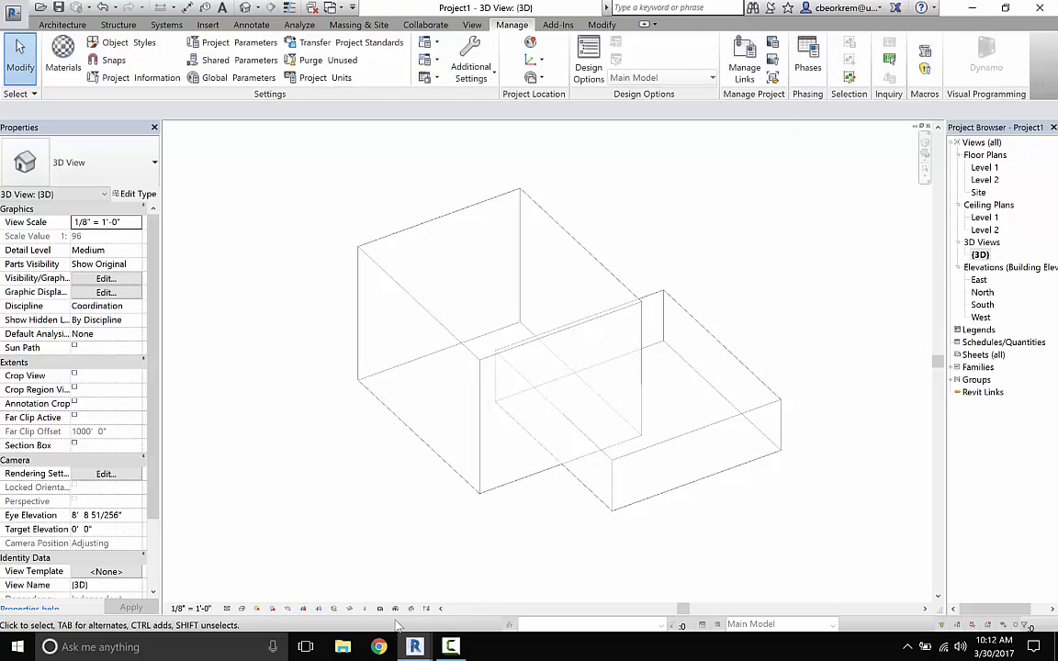
pyautogui.moveTo(415, 646)
pyautogui.click(467, 593)
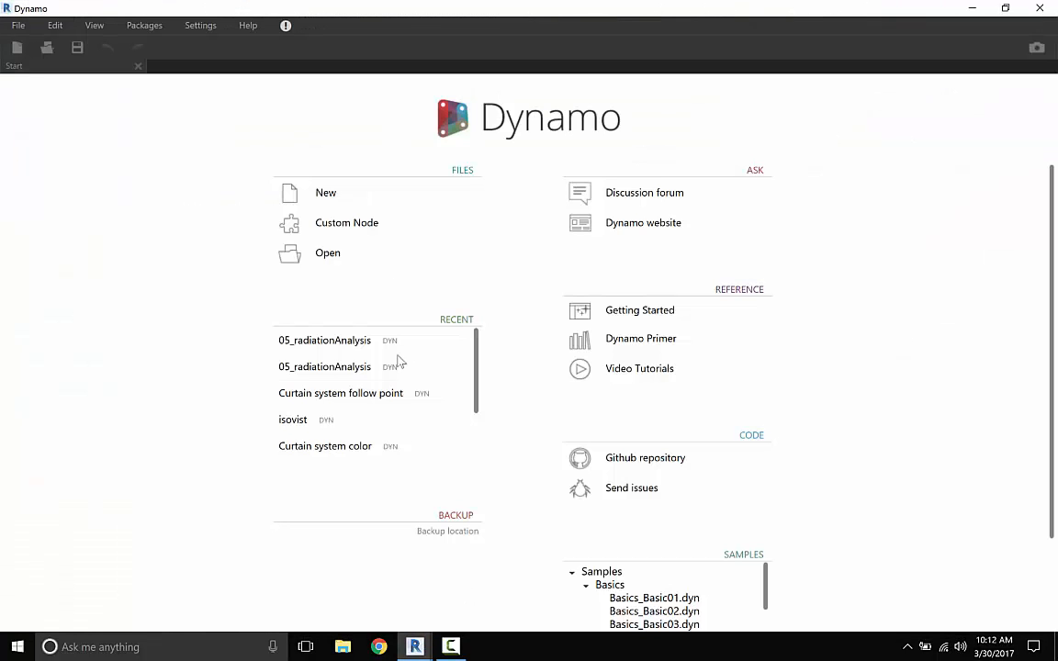
pyautogui.click(342, 193)
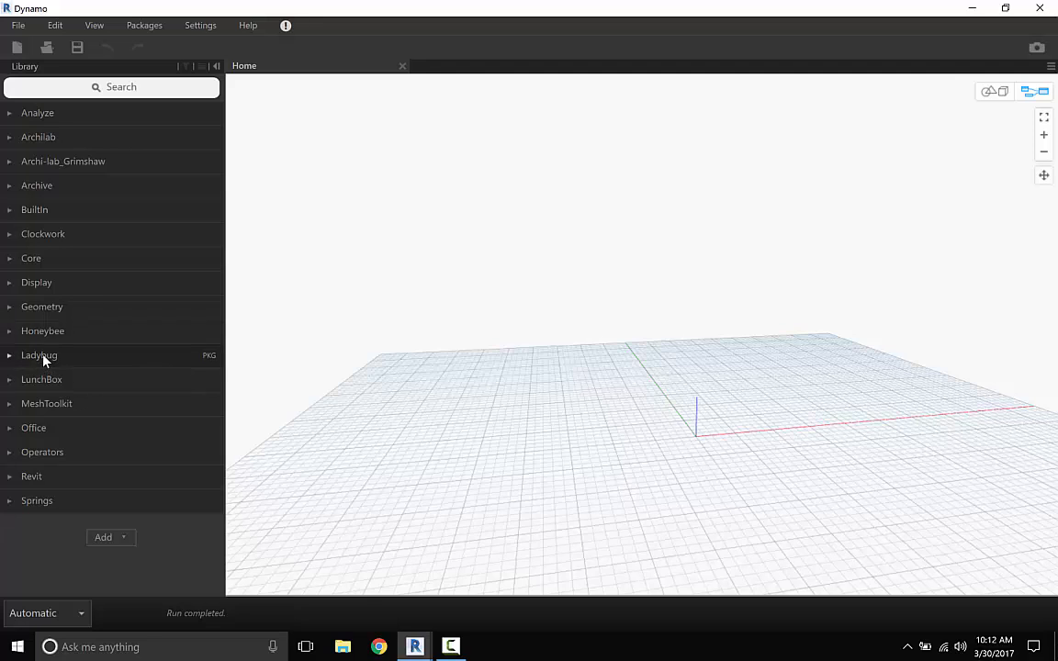
# - Search the online packages for "lady" and close the package search
pyautogui.click(140, 25)
pyautogui.click(188, 43)
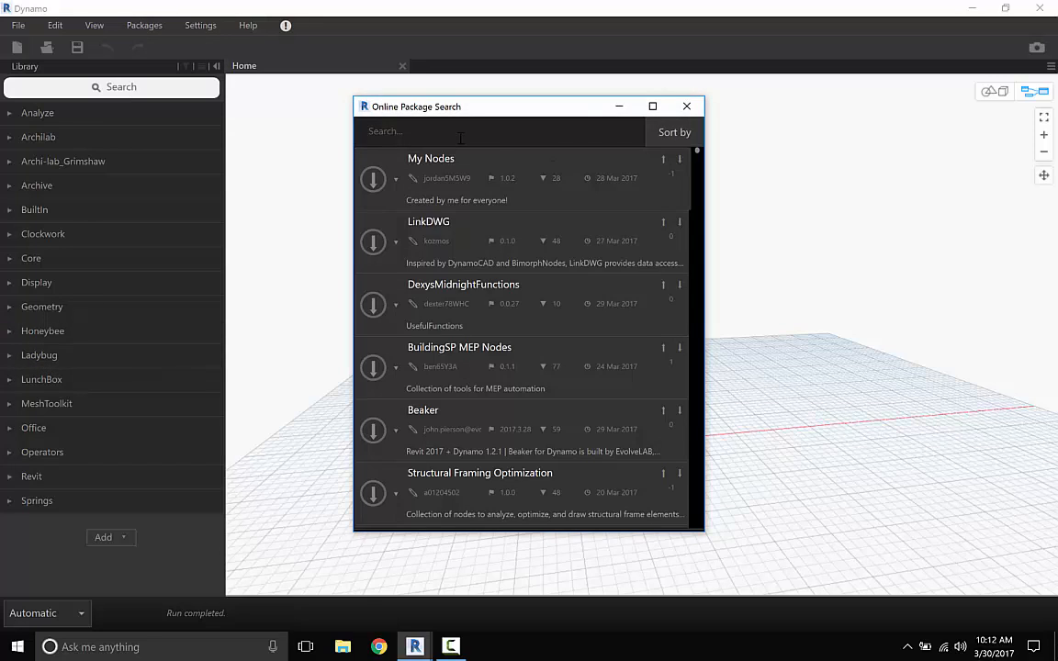
pyautogui.write('lady')
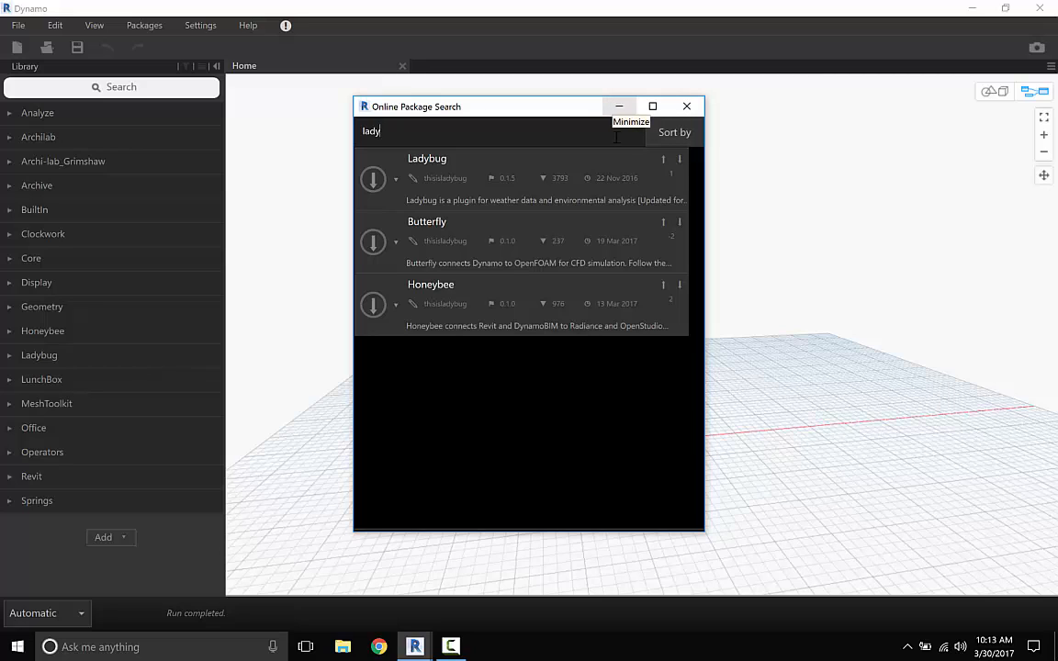
pyautogui.click(686, 107)
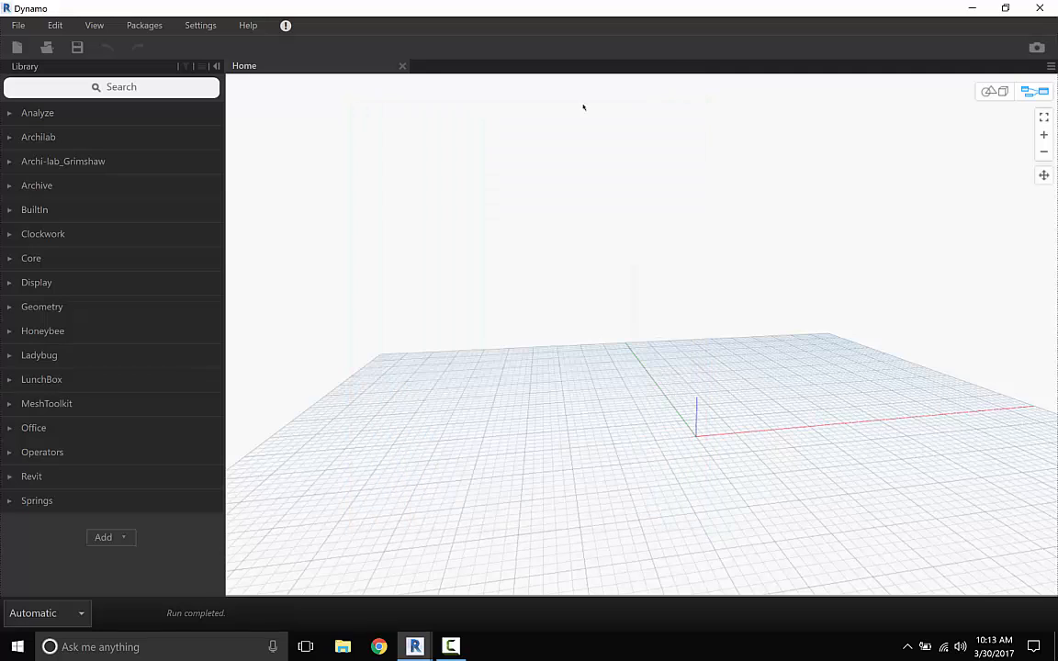
# - Switch to Chrome, open the bookmarked epwmap site and copy the weather file link of the Charlotte TMY2 station
pyautogui.click(378, 646)
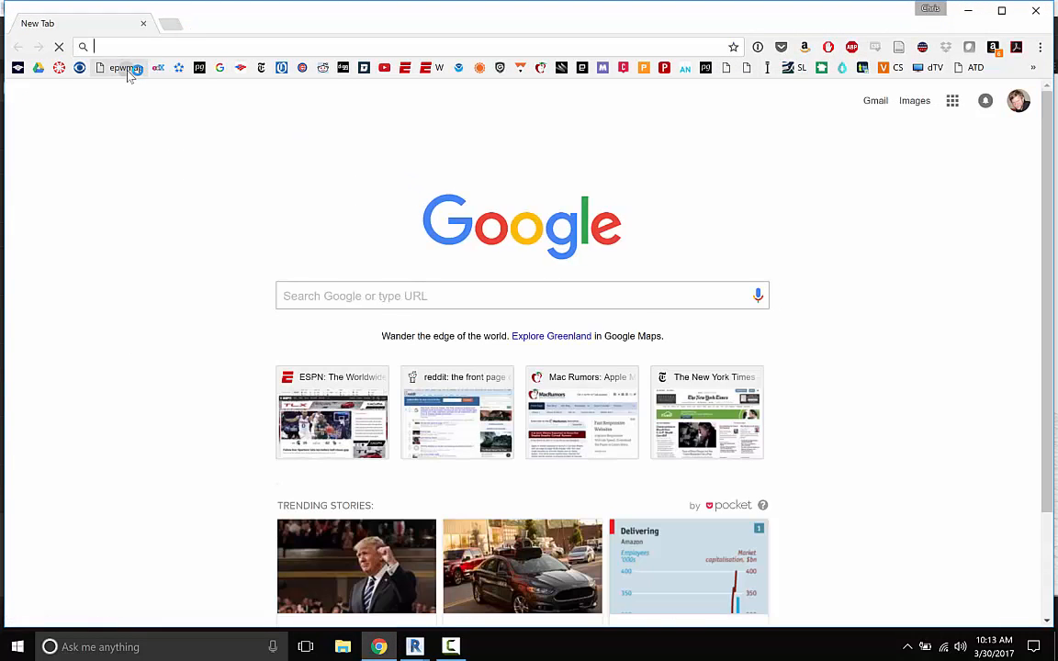
pyautogui.click(122, 67)
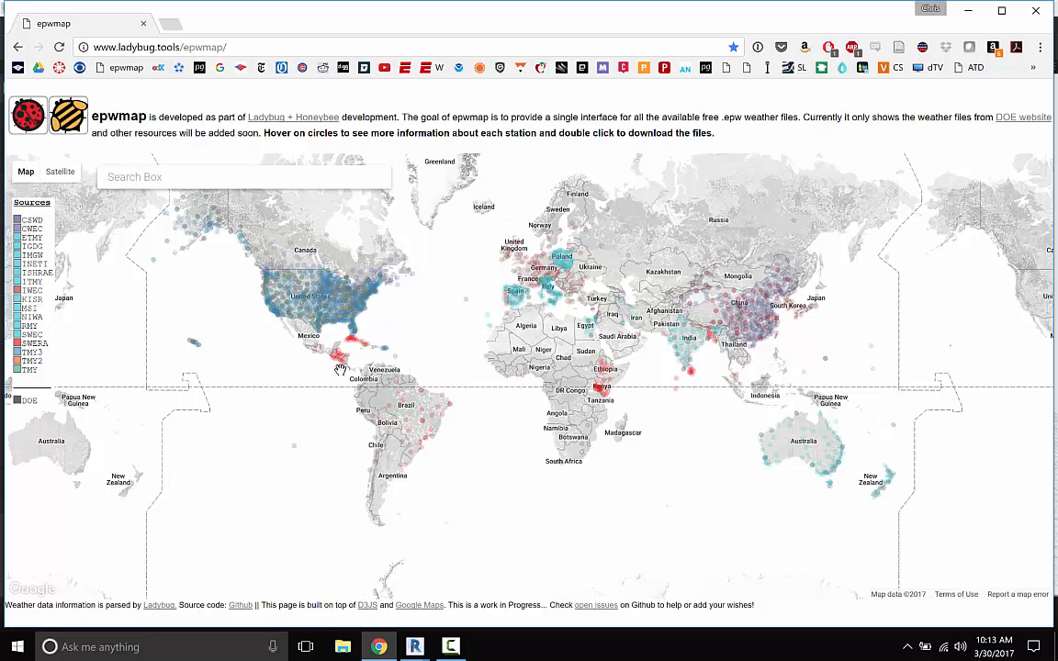
pyautogui.scroll(6, 353, 310)
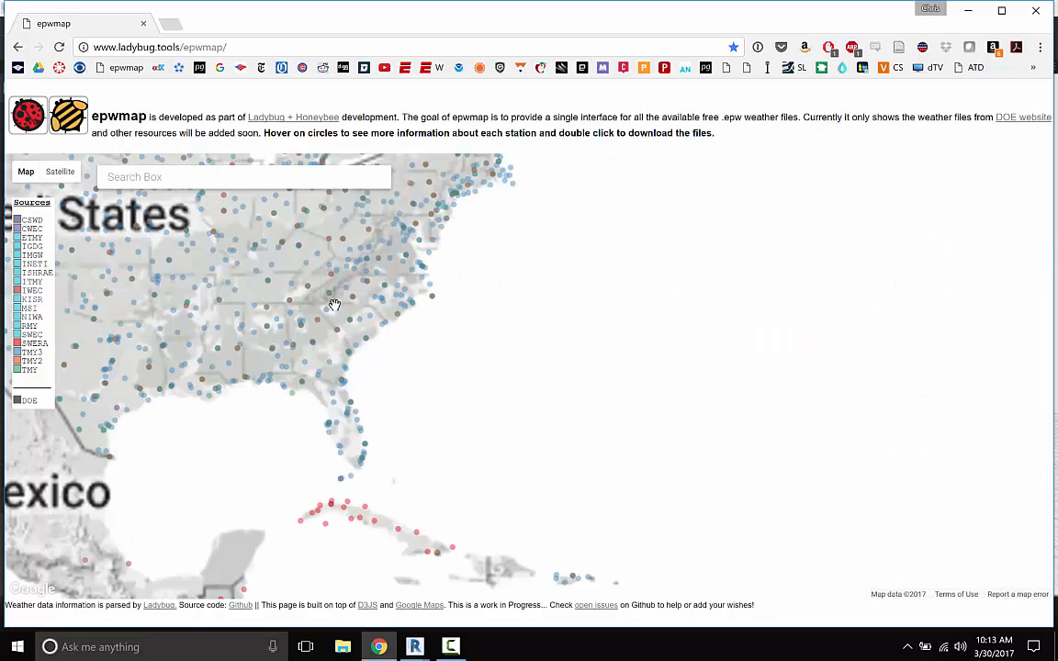
pyautogui.scroll(5, 334, 304)
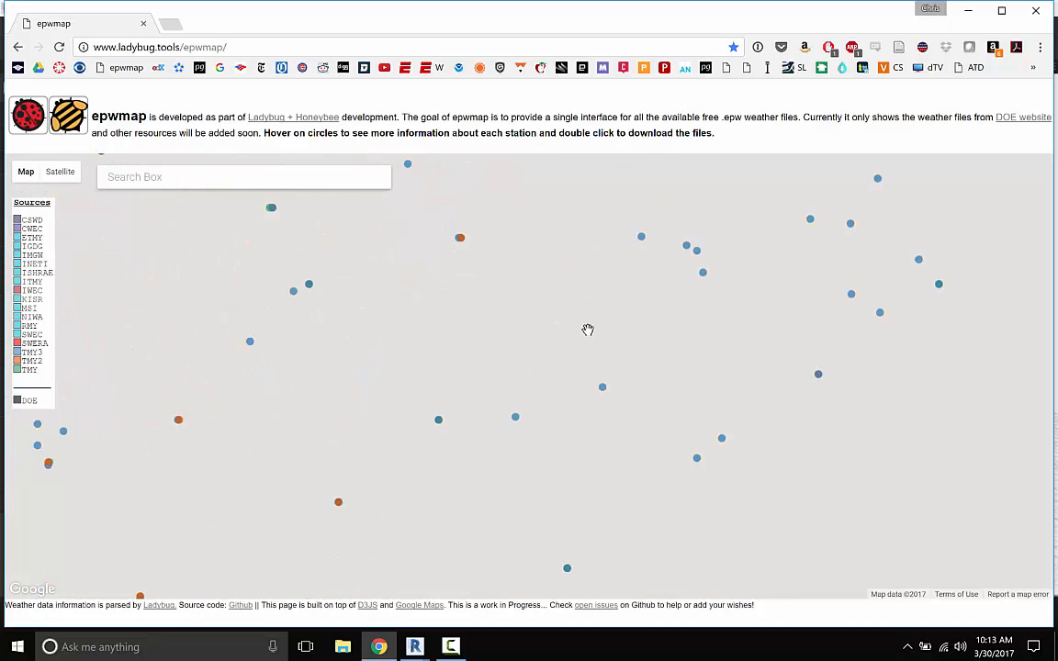
pyautogui.moveTo(658, 387); pyautogui.dragTo(613, 415)
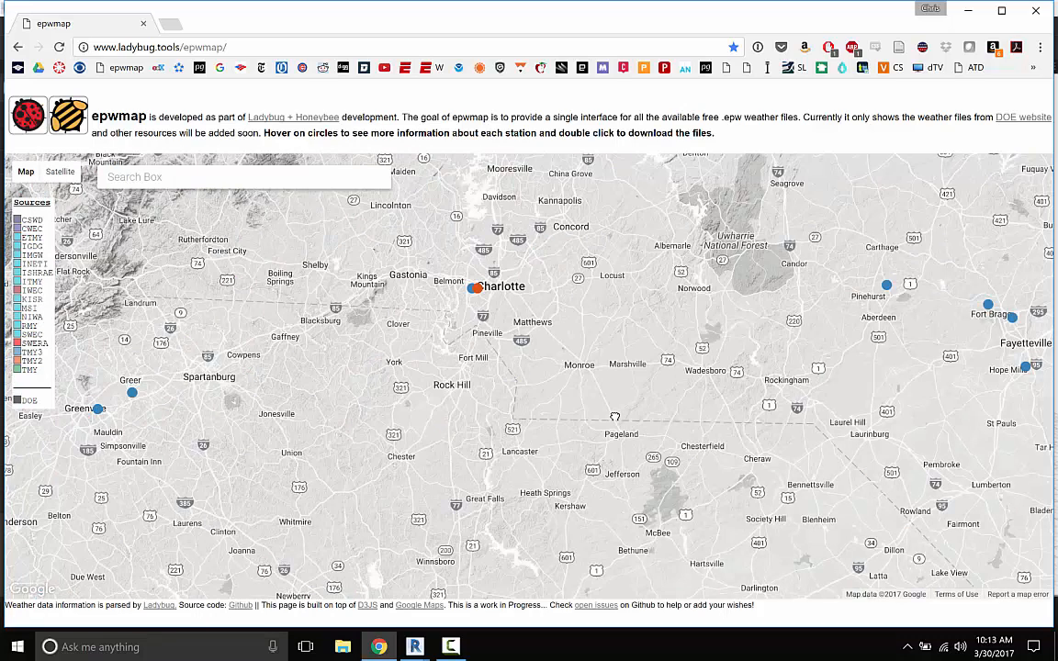
pyautogui.moveTo(478, 290)
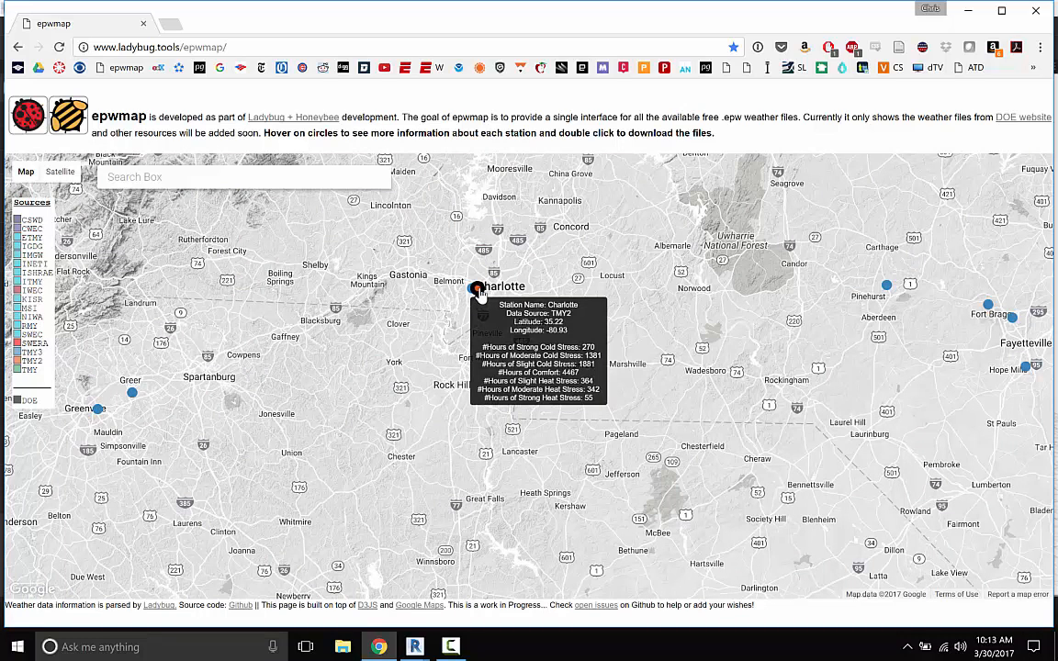
pyautogui.doubleClick(477, 290)
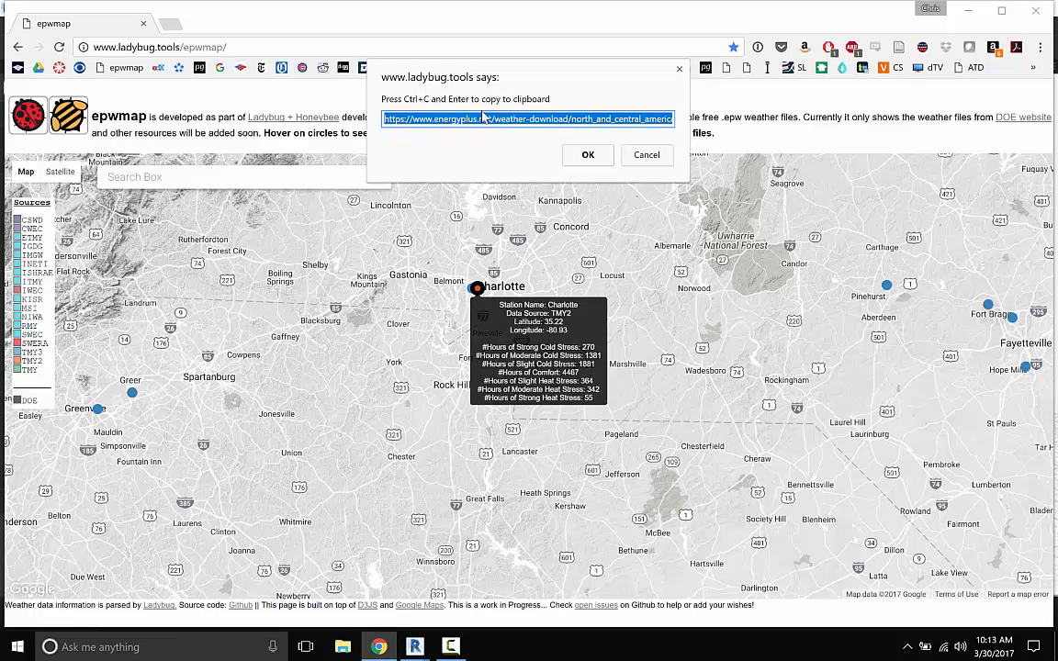
pyautogui.click(588, 154)
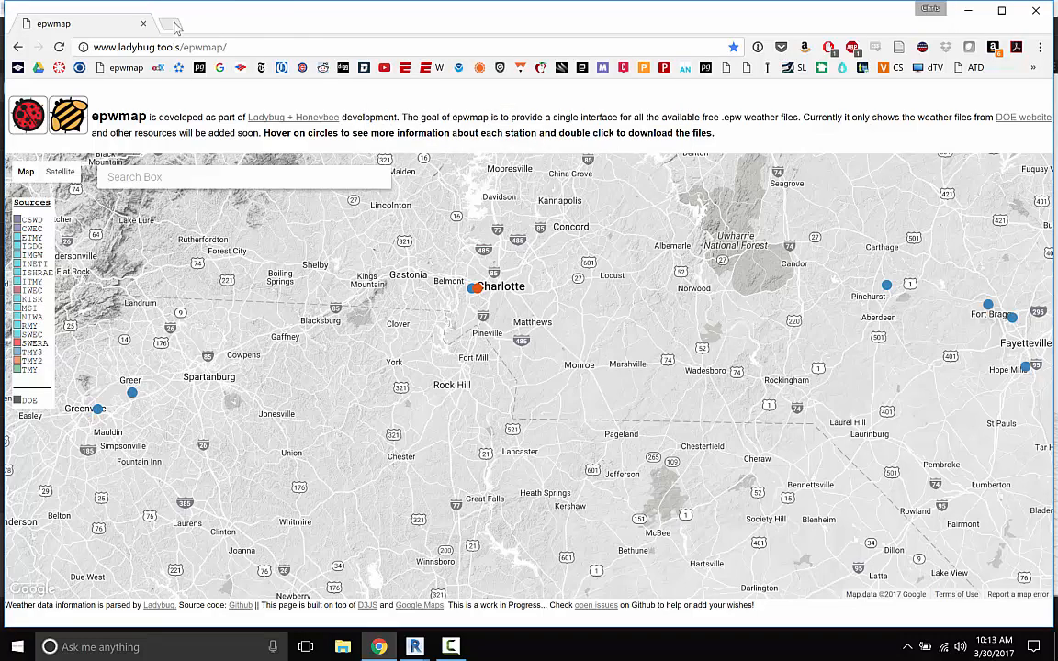
# - Download the Charlotte TMY2 weather archive from the copied link in a new browser tab and open the zip
pyautogui.click(167, 23)
pyautogui.write('https://www.energyplus.net/weather-download/north_and_central_america_wmo_region_4/USA/NC/USA_NC_Charlotte.723140_TMY2/all')
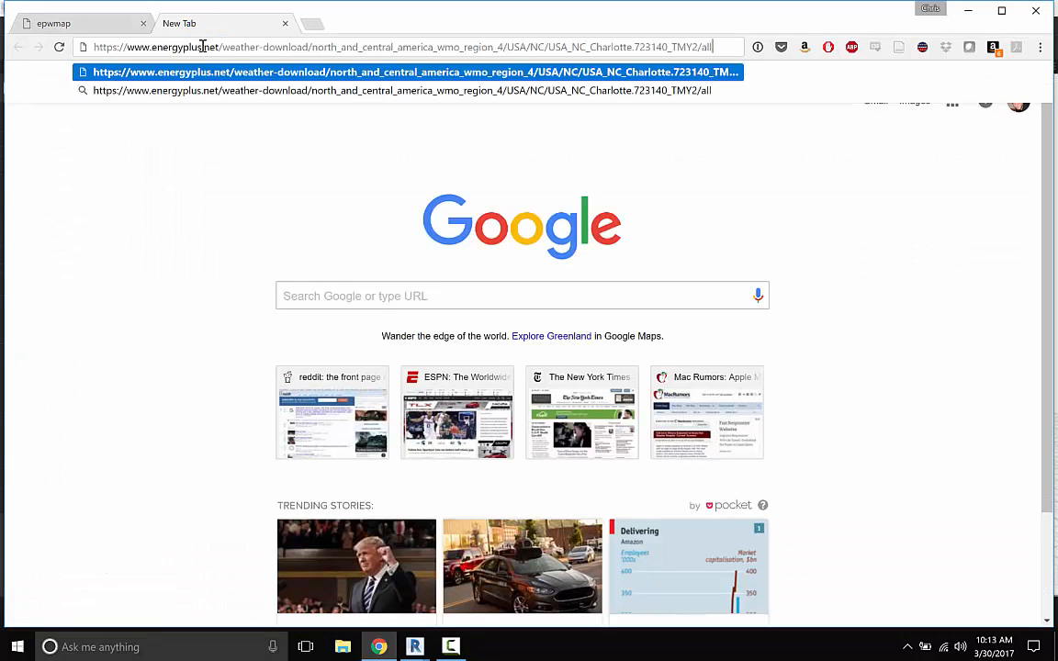
pyautogui.press('Return')
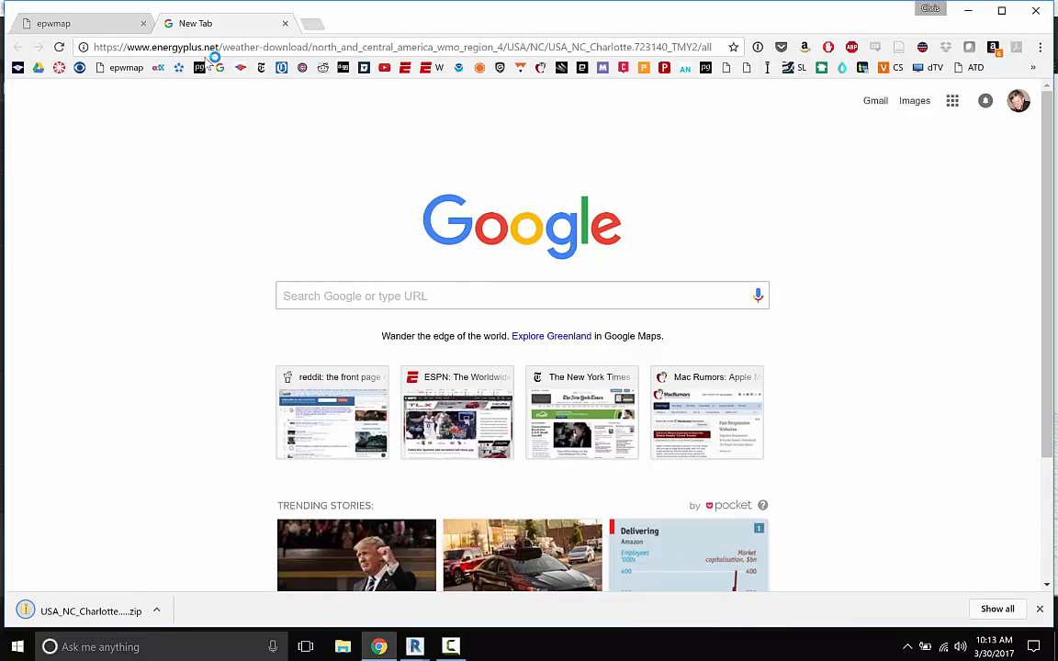
pyautogui.click(81, 621)
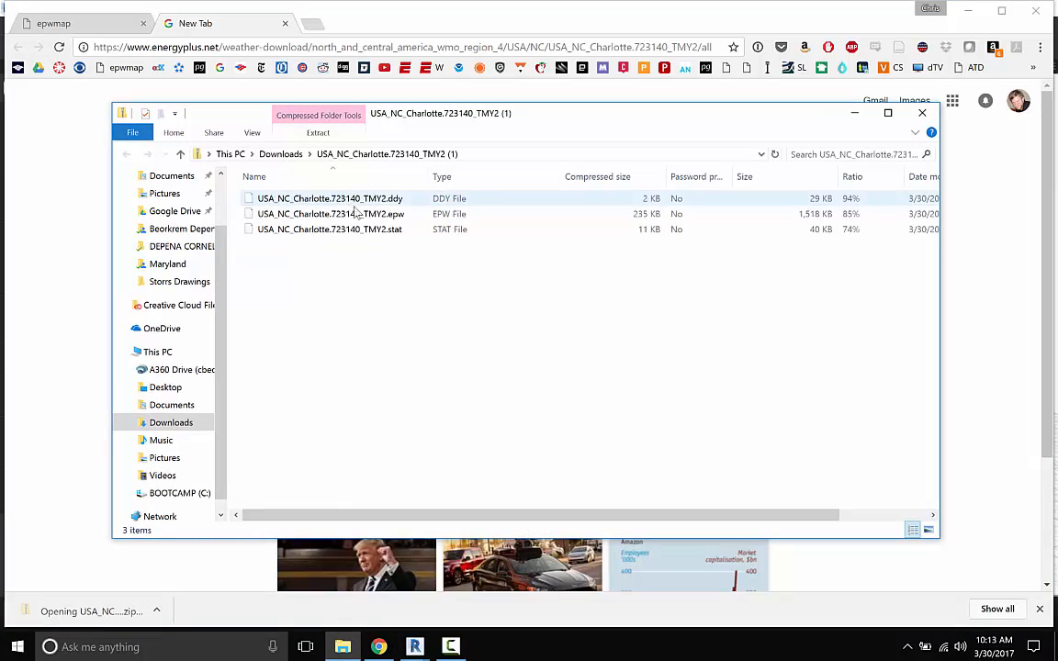
# - Copy USA_NC_Charlotte.723140_TMY2.epw from the zip to the Desktop, replacing the existing file, and get back to the Dynamo window
pyautogui.click(372, 214)
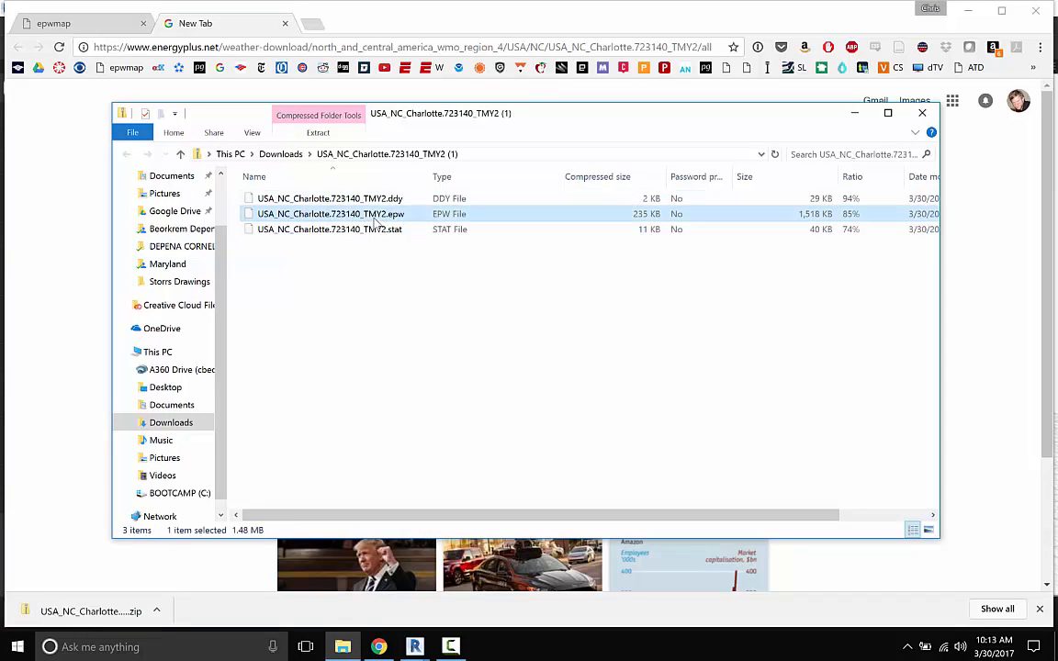
pyautogui.moveTo(246, 217); pyautogui.dragTo(170, 207)
pyautogui.scroll(2, 220, 236)
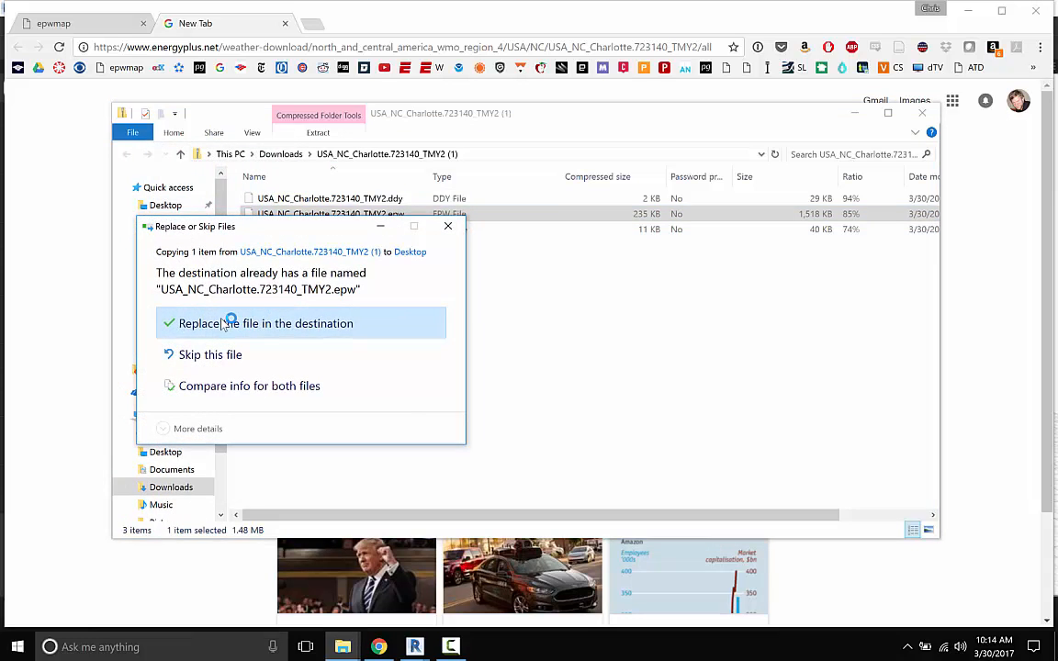
pyautogui.click(230, 323)
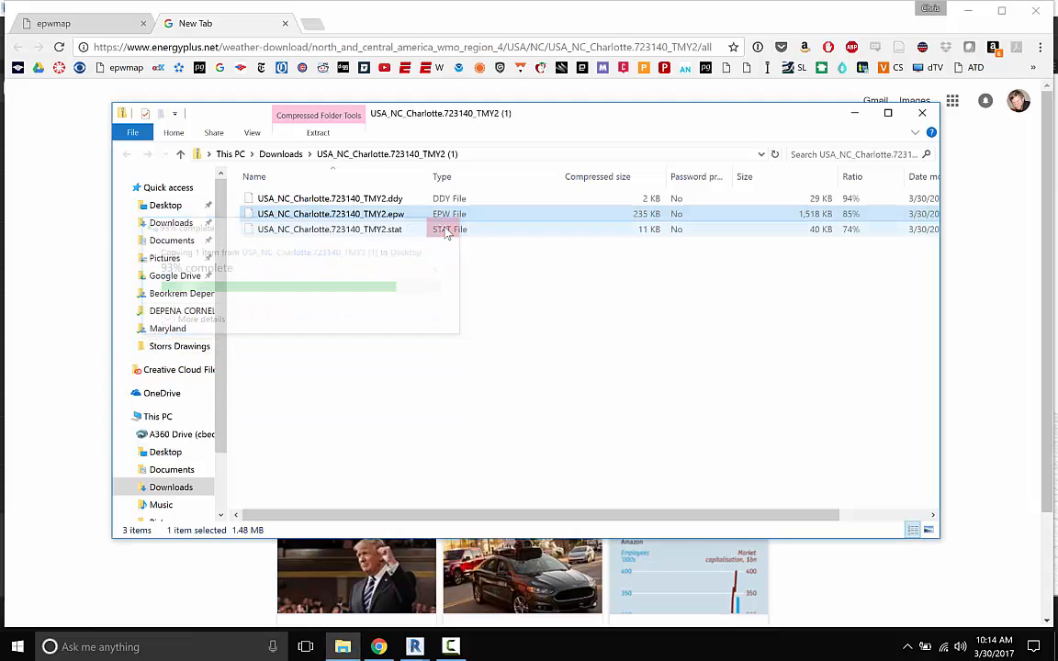
pyautogui.click(922, 112)
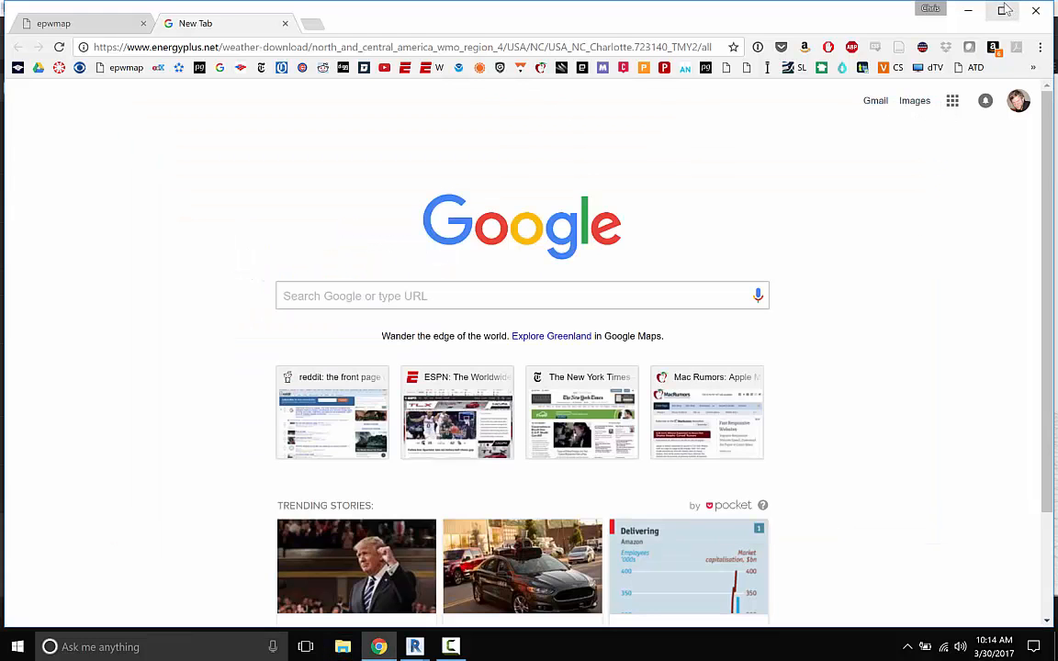
pyautogui.click(969, 12)
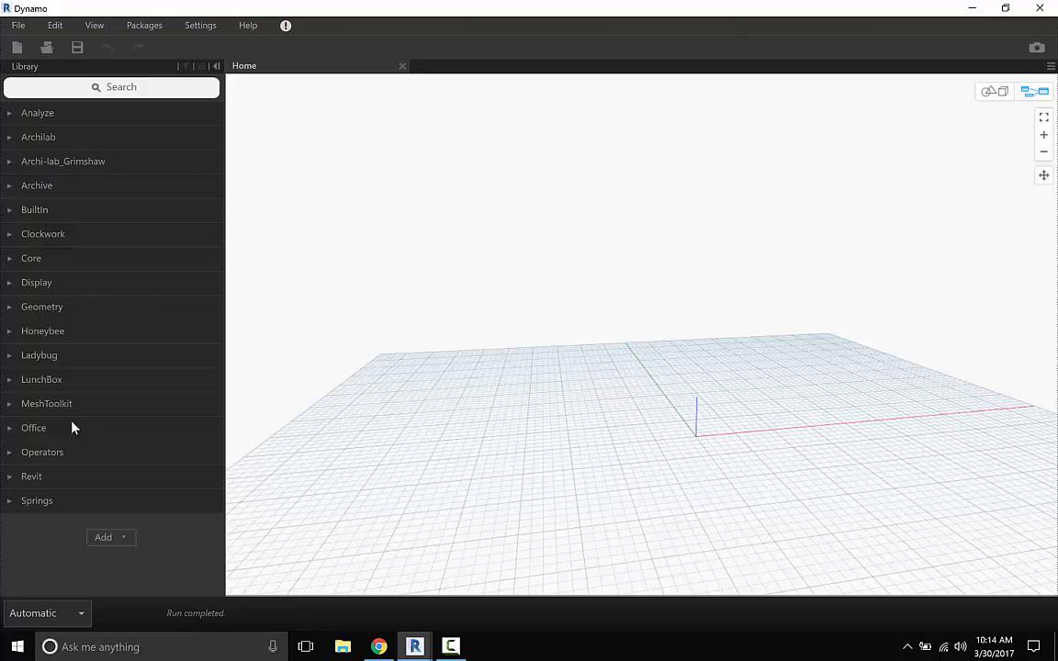
# - Add the Solar Radiation Analysis node from Ladybug's Environmental Analysis category and place it near the middle of the workspace
pyautogui.click(10, 355)
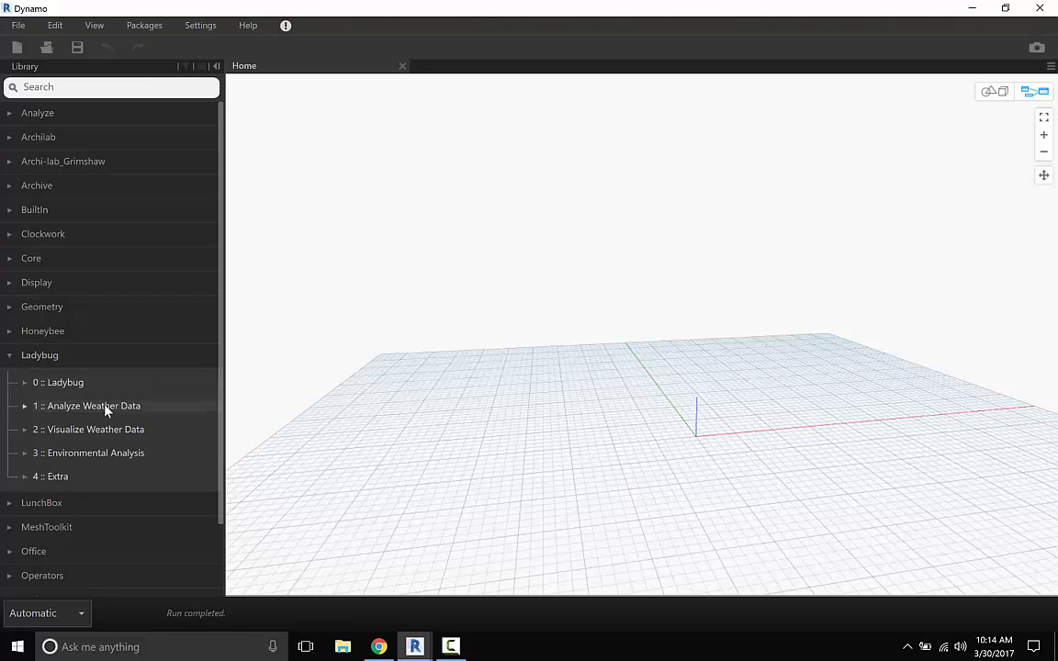
pyautogui.click(26, 452)
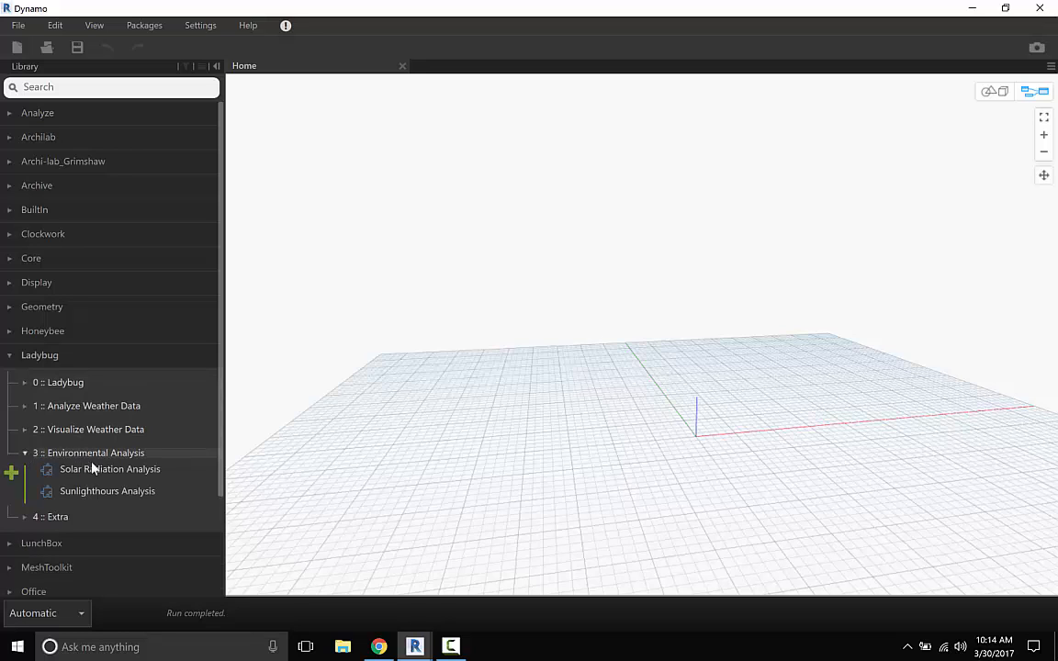
pyautogui.click(123, 472)
pyautogui.moveTo(687, 331); pyautogui.dragTo(881, 265)
pyautogui.scroll(-5, 699, 326)
pyautogui.scroll(3, 699, 329)
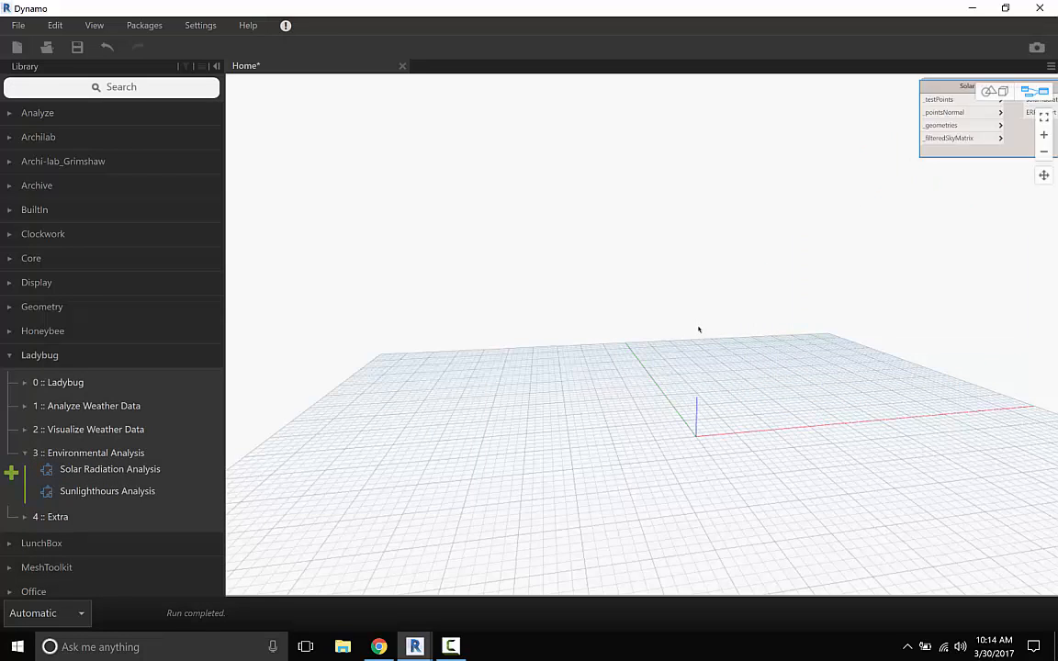
pyautogui.moveTo(955, 92); pyautogui.dragTo(767, 314)
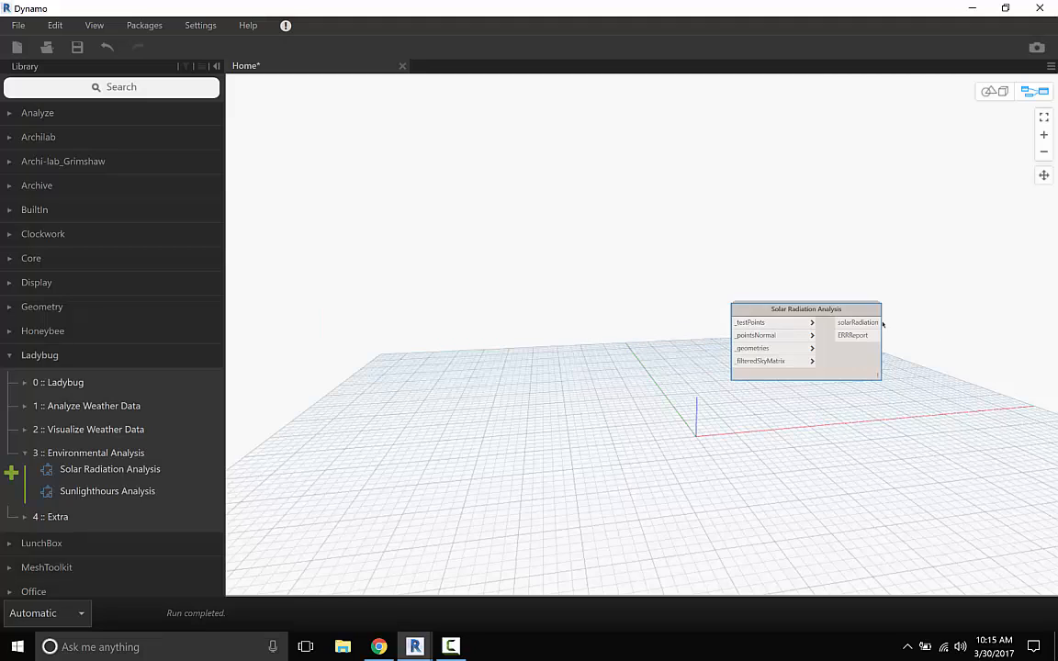
pyautogui.moveTo(790, 308); pyautogui.dragTo(704, 296)
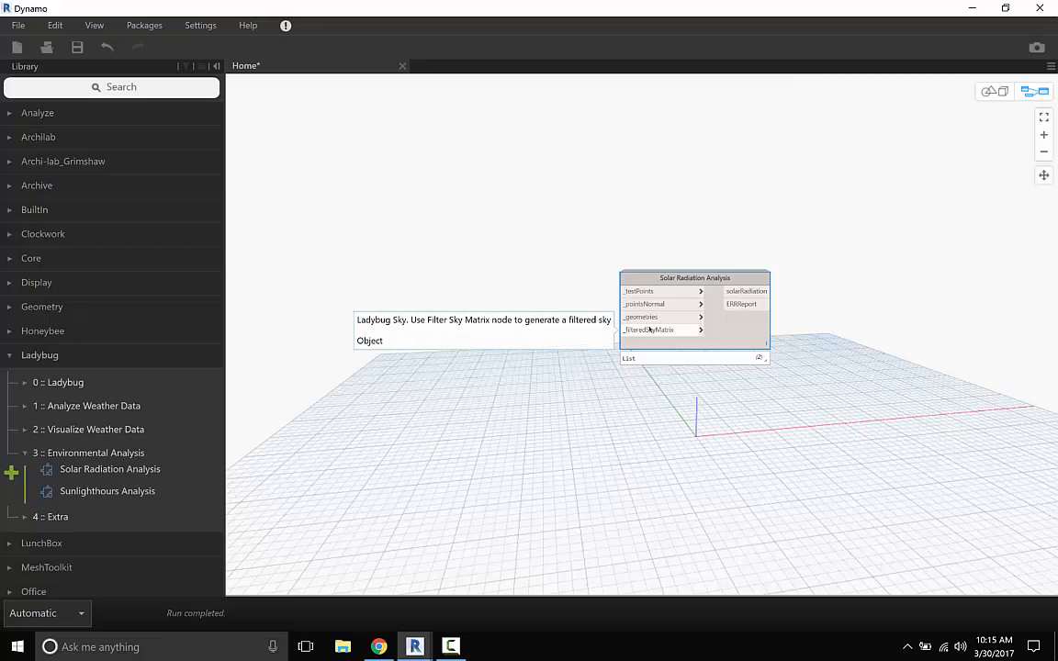
# - Search the node library for "generate", add Ladybug's Generate Sky Matrix node and place it to the left of Solar Radiation Analysis
pyautogui.click(101, 89)
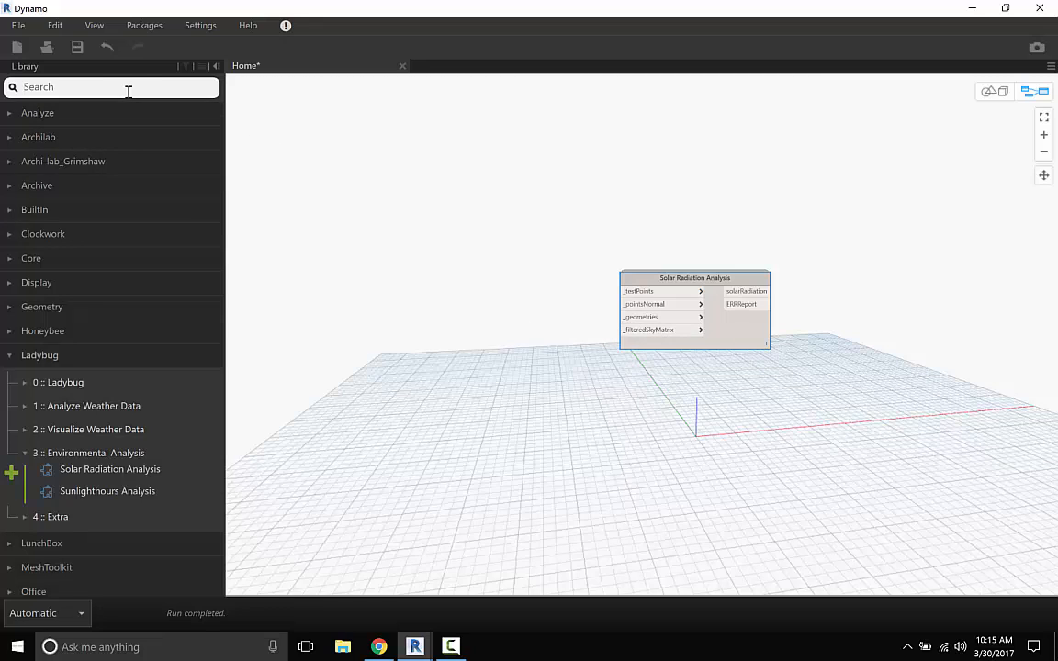
pyautogui.write('g')
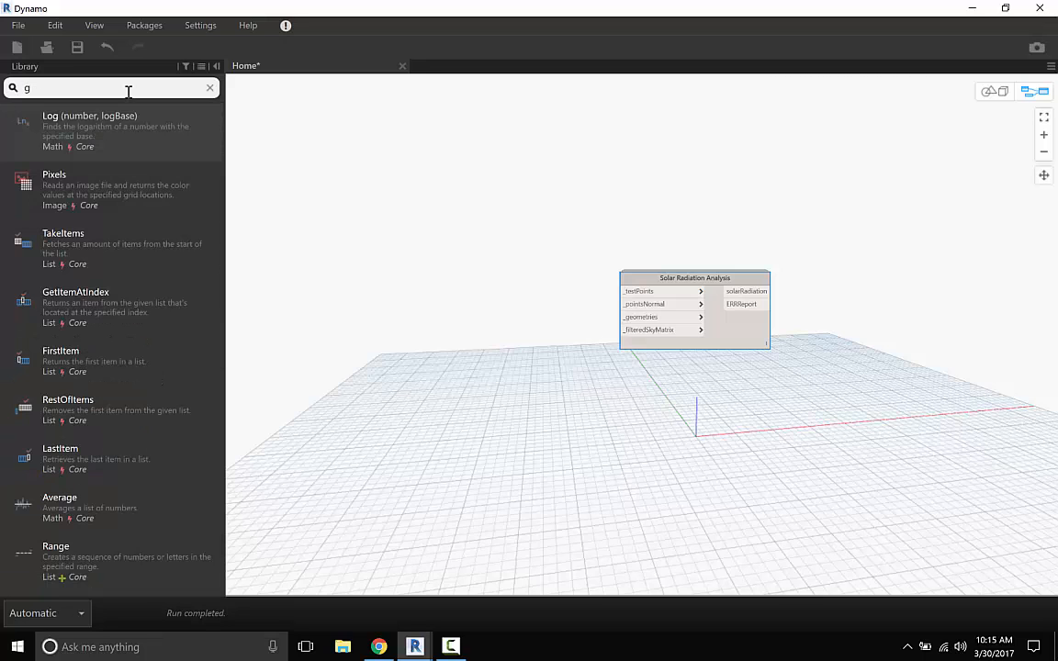
pyautogui.write('enera')
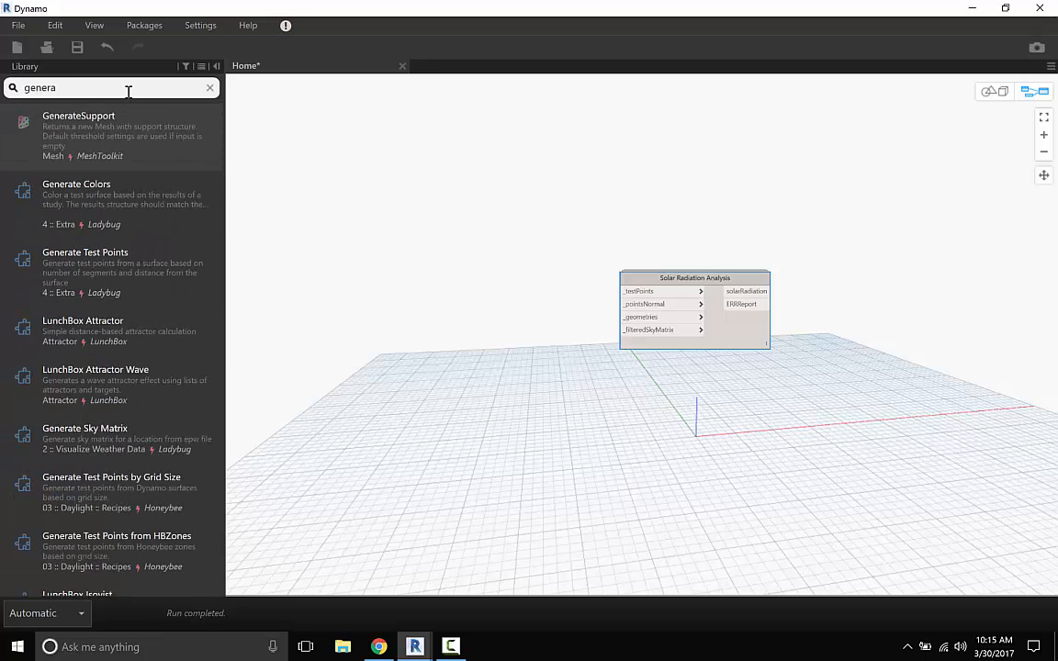
pyautogui.write('te')
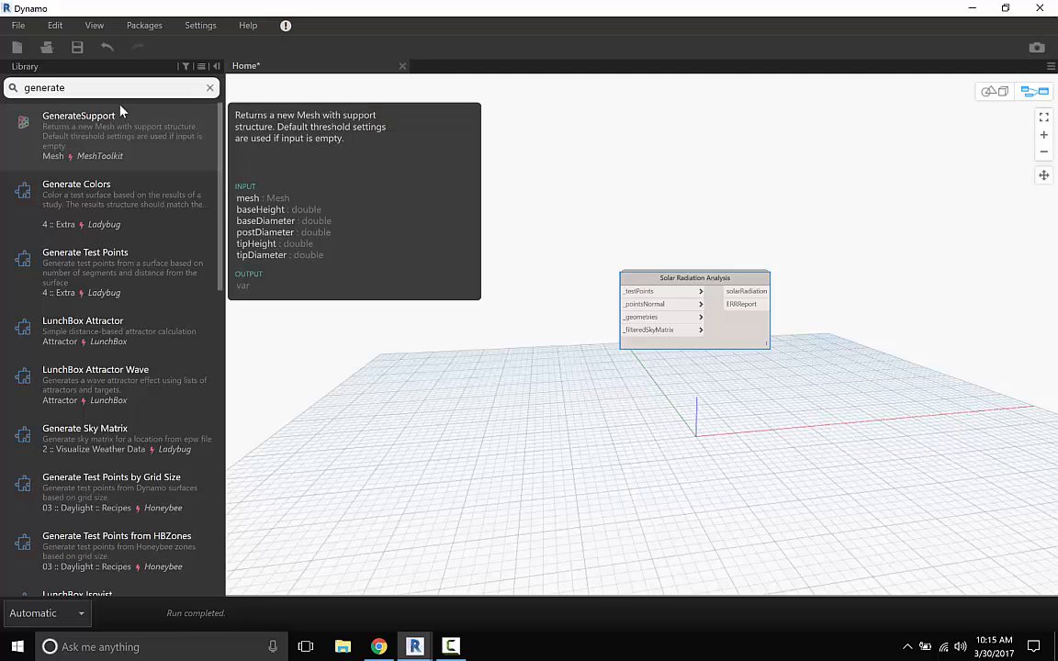
pyautogui.click(92, 449)
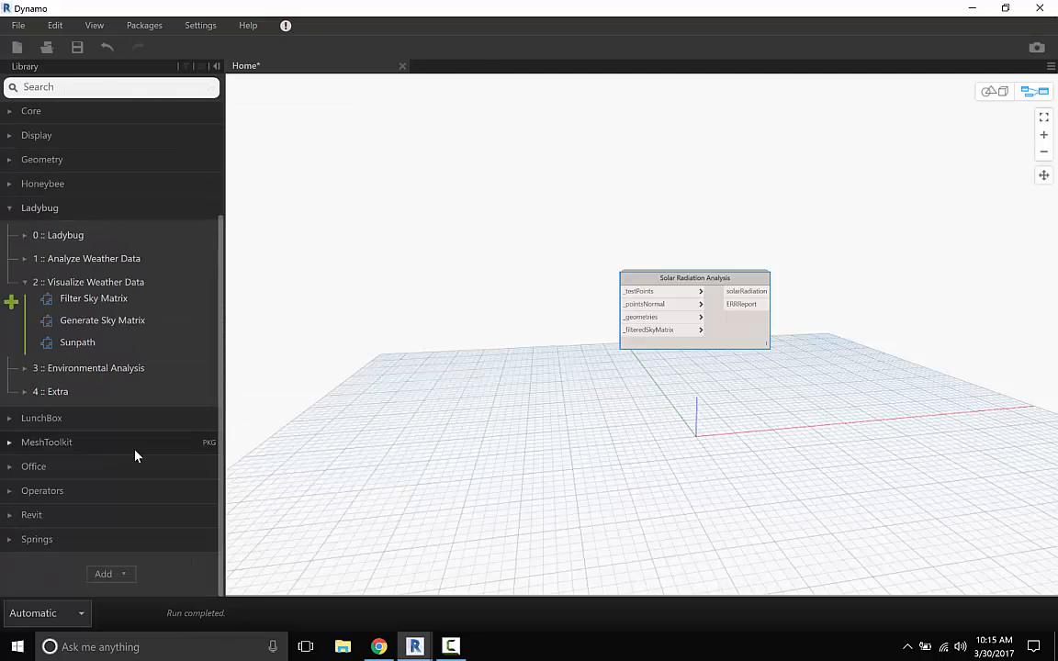
pyautogui.click(96, 322)
pyautogui.moveTo(680, 337); pyautogui.dragTo(463, 292)
# - Connect Generate Sky Matrix's SkyMatrix output directly to Solar Radiation Analysis's _filteredSkyMatrix input and shift the sky matrix node slightly down
pyautogui.click(536, 306)
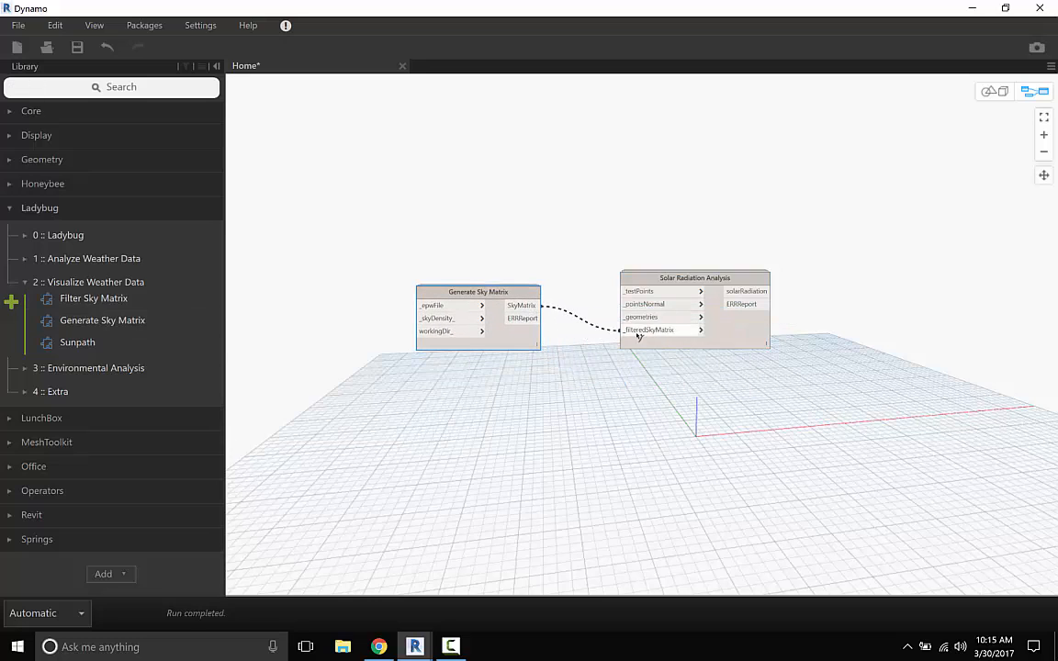
pyautogui.click(628, 329)
pyautogui.moveTo(499, 298); pyautogui.dragTo(500, 314)
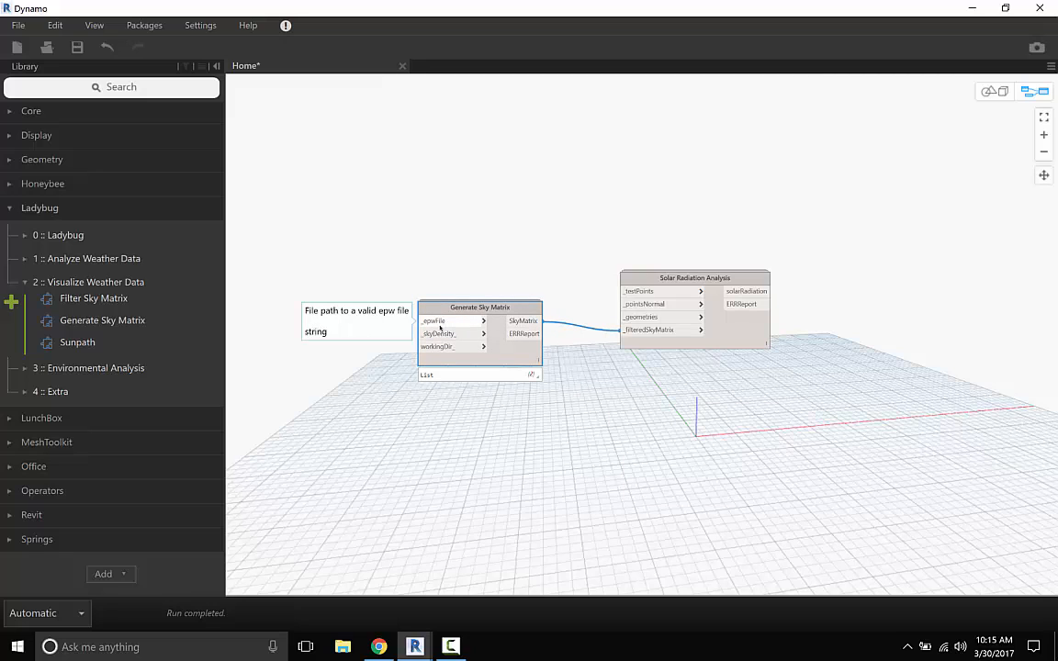
# - Find the File Path node in the library and place it above and to the left of Generate Sky Matrix
pyautogui.click(147, 89)
pyautogui.write('file path')
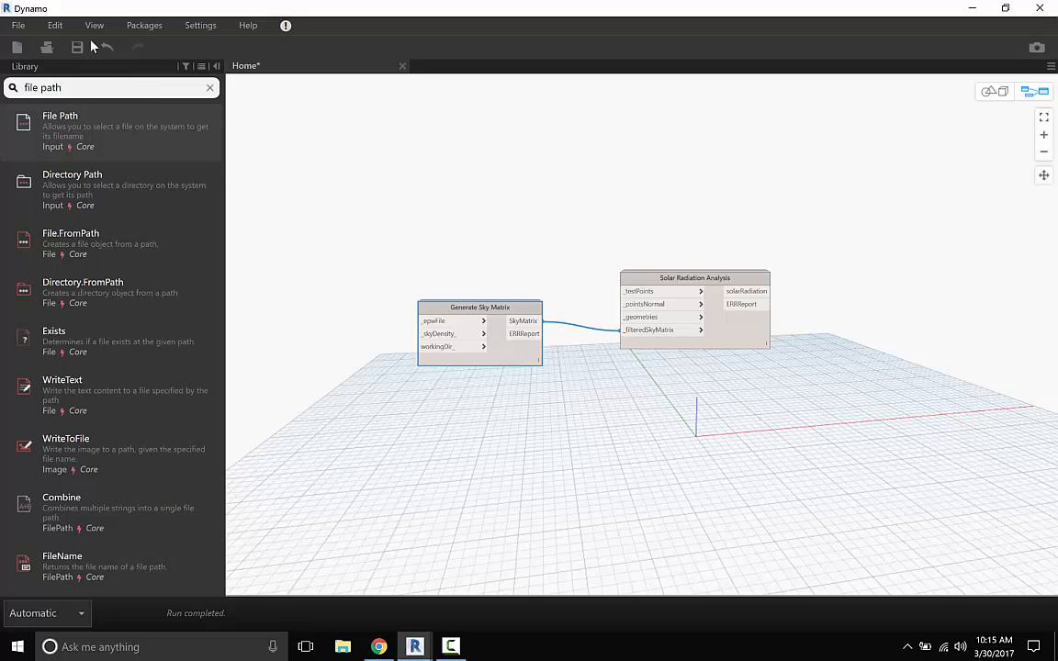
pyautogui.moveTo(84, 126)
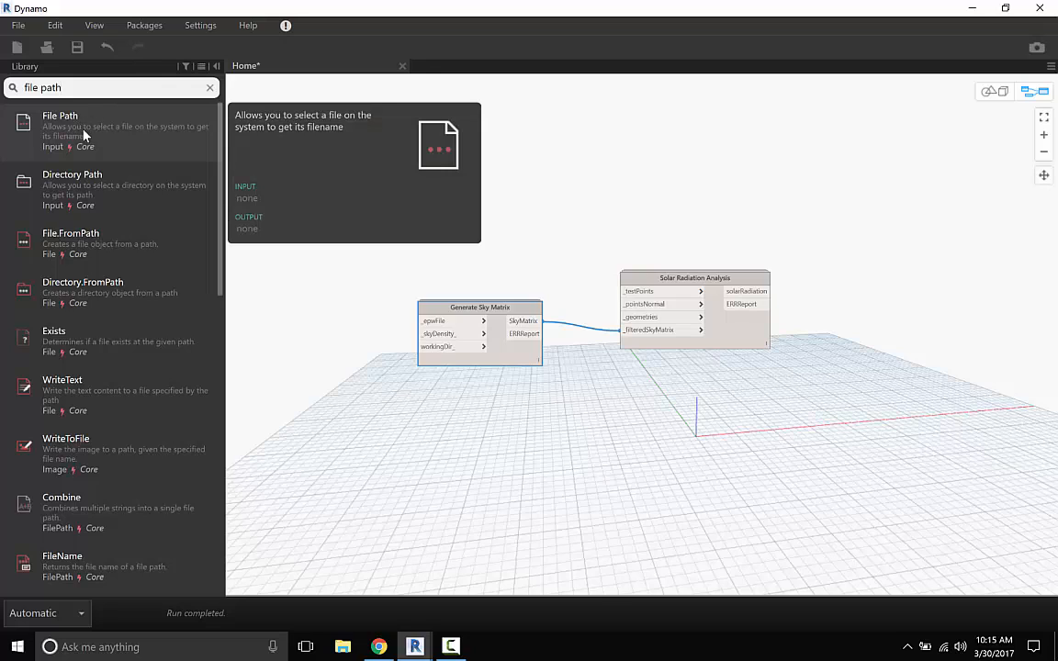
pyautogui.click(71, 126)
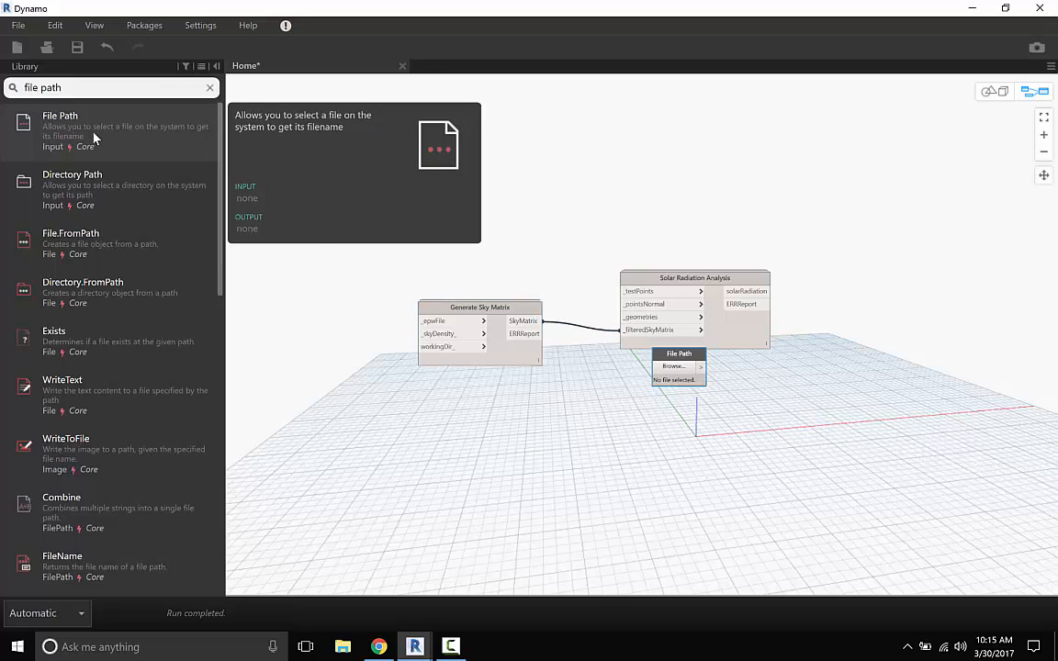
pyautogui.moveTo(673, 368); pyautogui.dragTo(303, 229)
# - Load USA_NC_Charlotte.723140_TMY2.epw from the Desktop into the File Path node and connect it to Generate Sky Matrix's _epwFile input
pyautogui.click(304, 227)
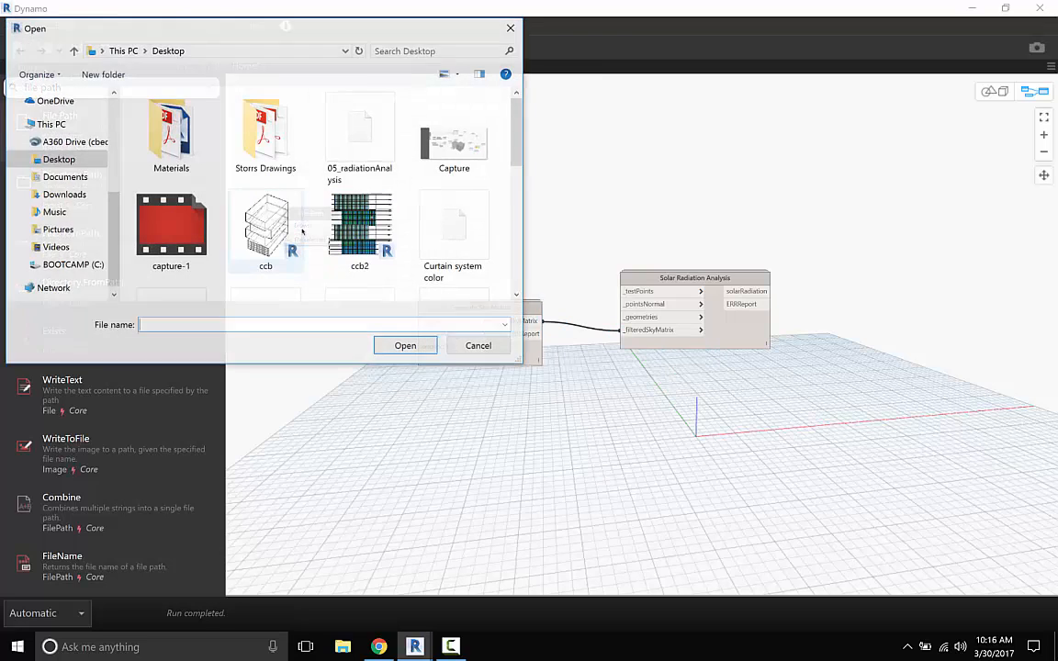
pyautogui.moveTo(517, 144); pyautogui.dragTo(511, 268)
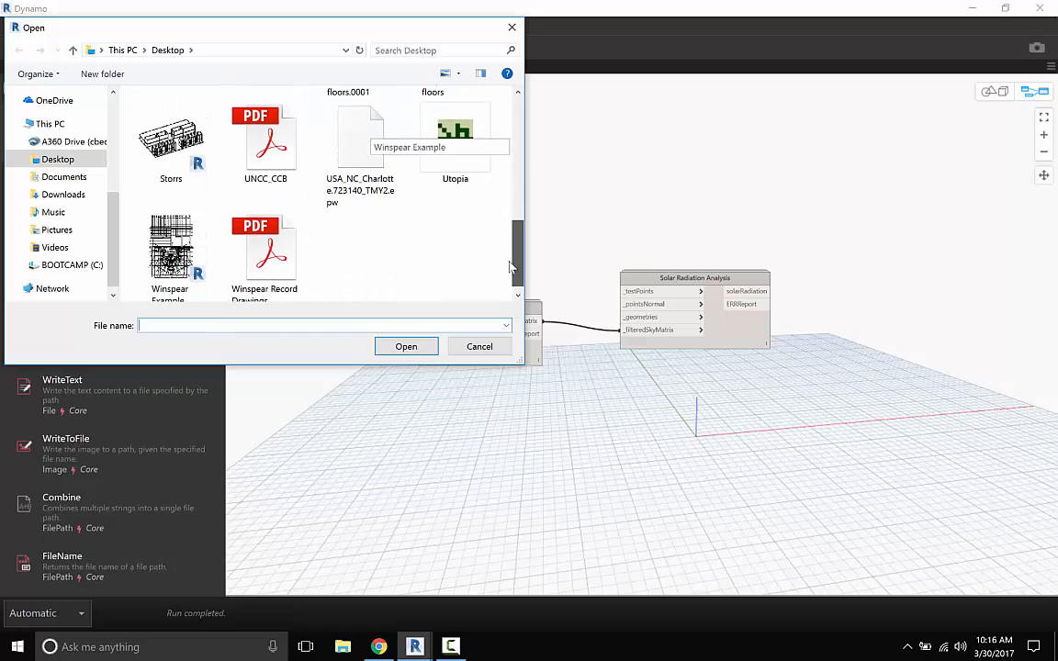
pyautogui.click(358, 142)
pyautogui.click(406, 347)
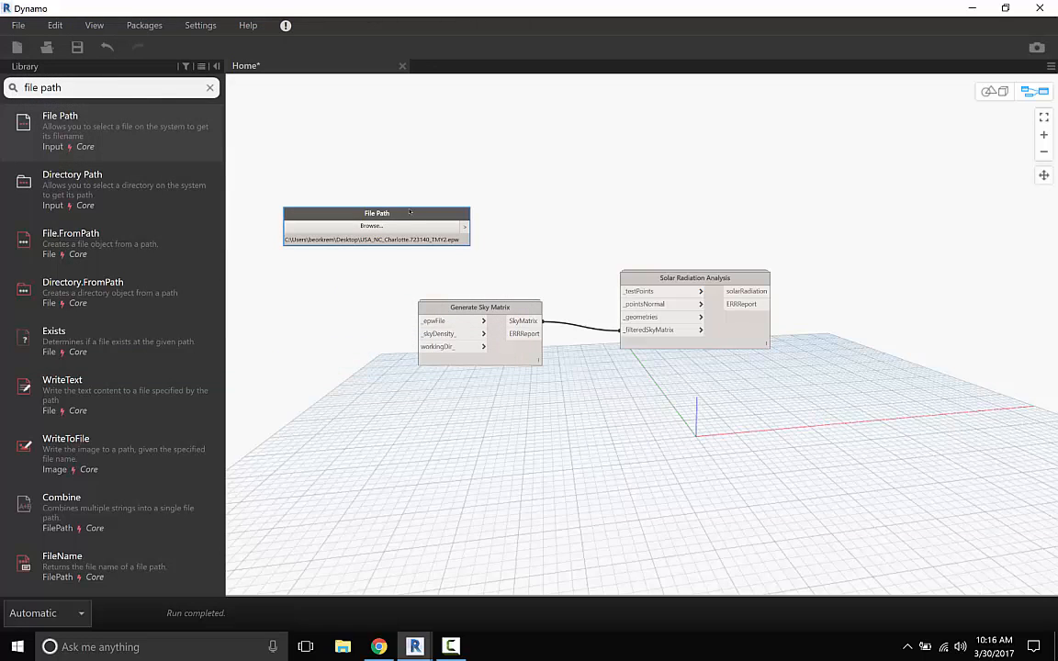
pyautogui.moveTo(410, 212); pyautogui.dragTo(313, 210)
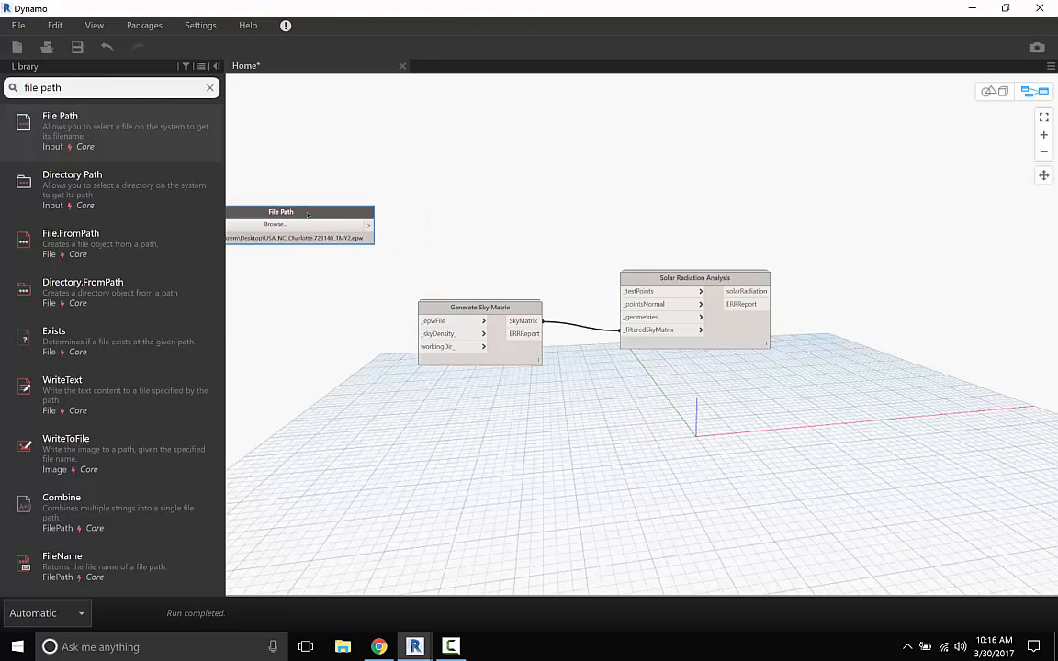
pyautogui.click(366, 223)
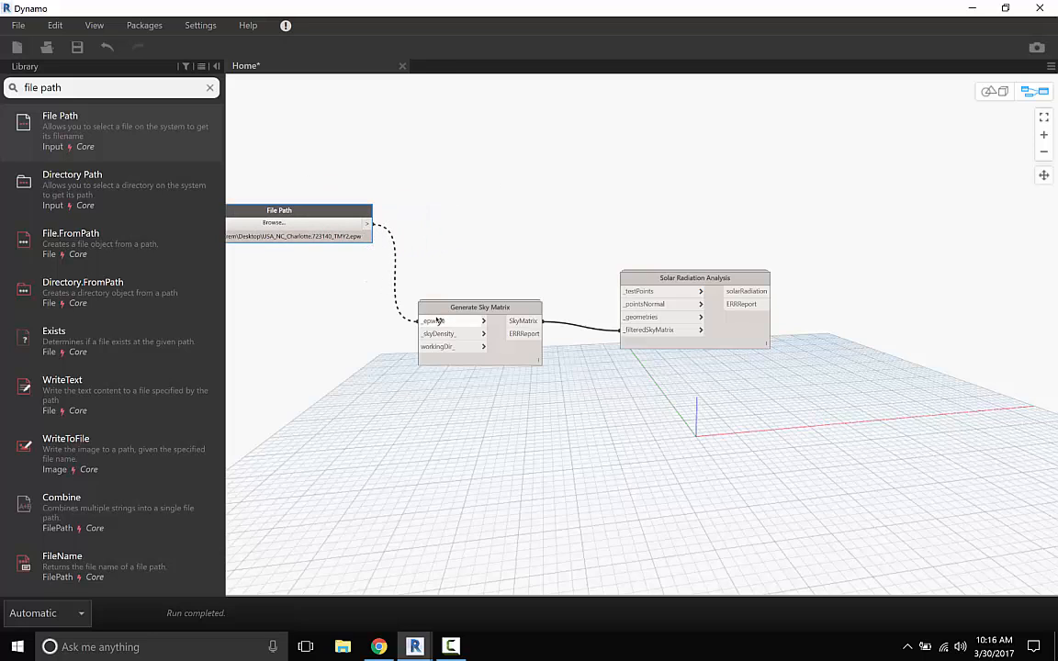
pyautogui.click(437, 320)
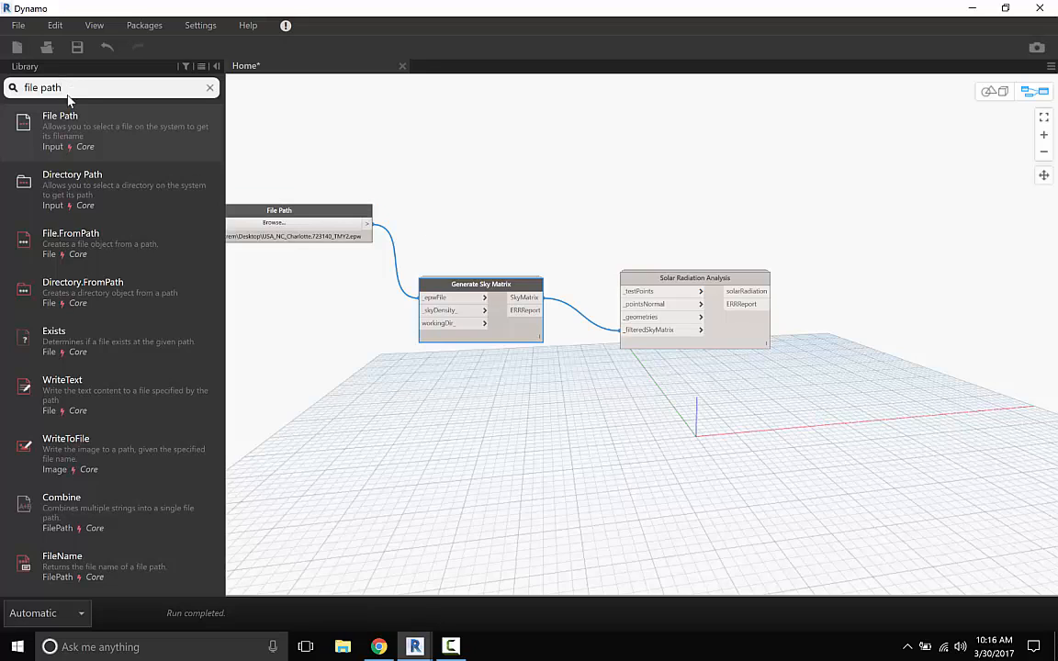
# - Move the Solar Radiation Analysis node farther right to make room between it and Generate Sky Matrix
pyautogui.moveTo(91, 85); pyautogui.dragTo(11, 85)
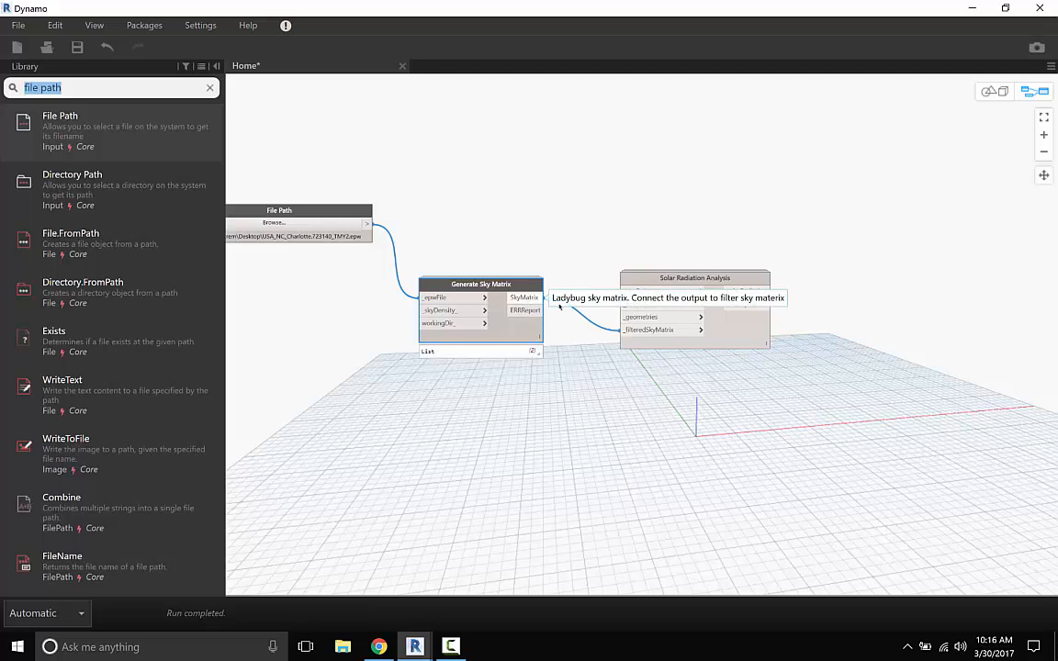
pyautogui.moveTo(653, 280); pyautogui.dragTo(752, 286)
pyautogui.moveTo(87, 89); pyautogui.dragTo(7, 82)
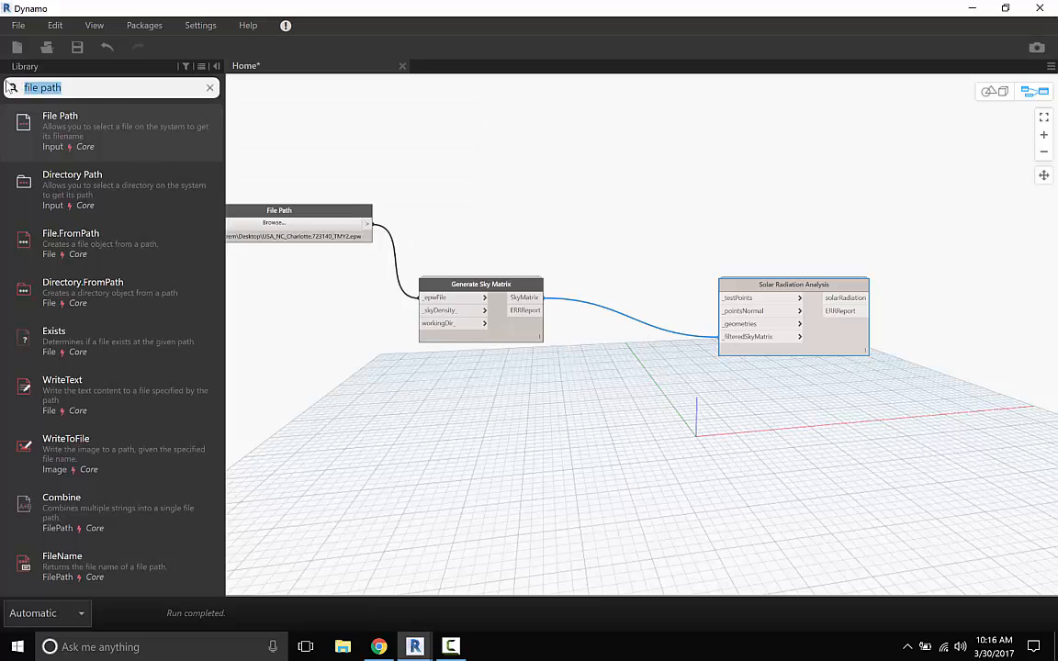
pyautogui.write('filter')
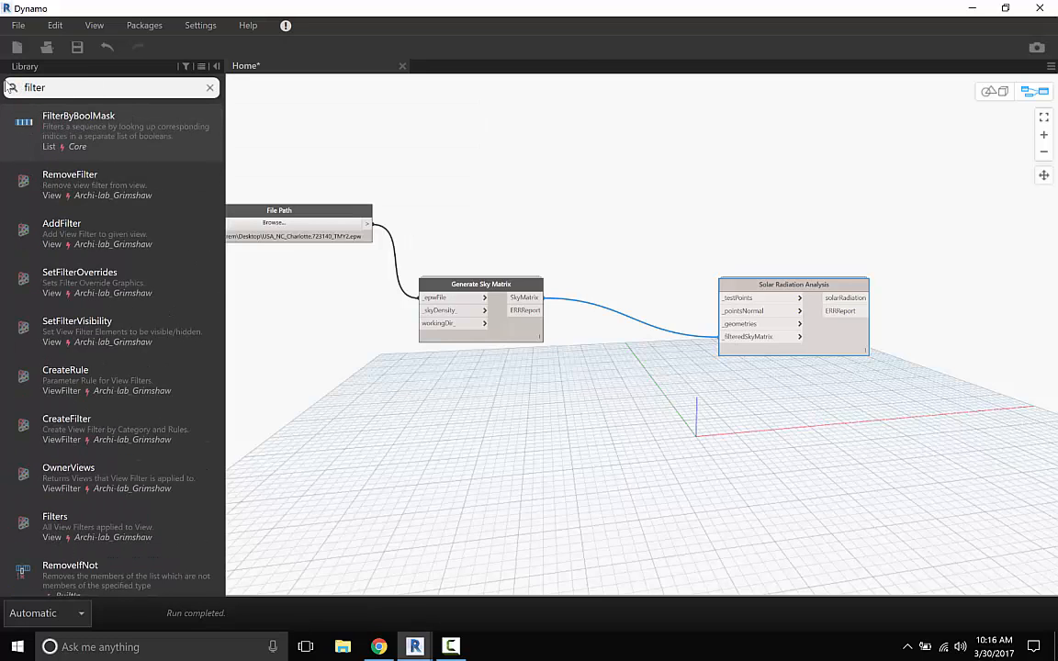
pyautogui.write('ed')
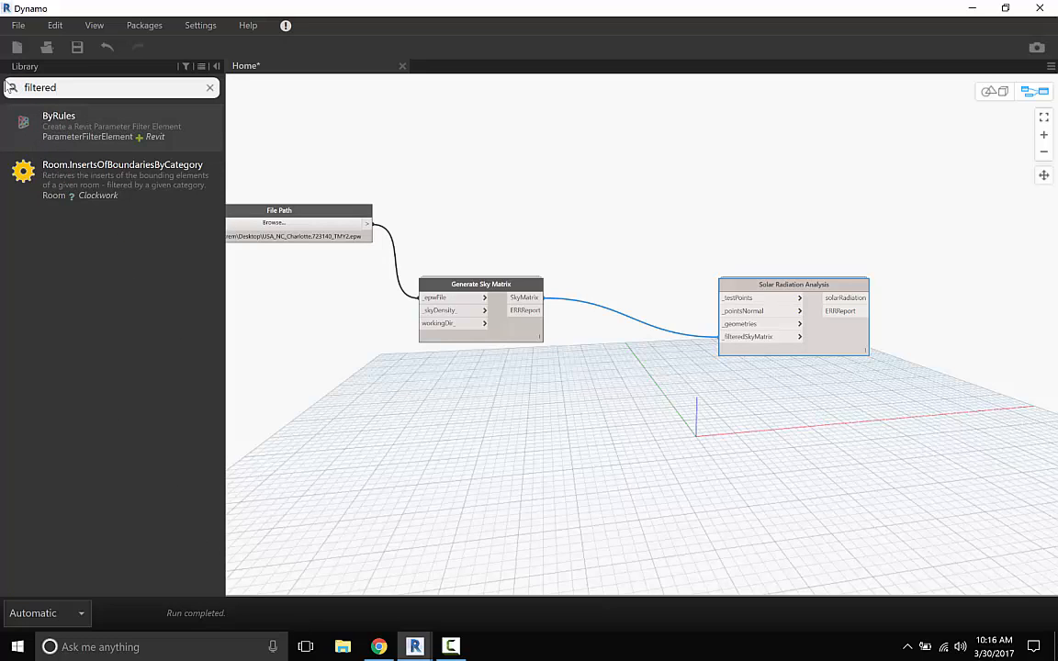
# - Search the node library for "sky matrix", add the Filter Sky Matrix node and place it below and between the two Ladybug nodes
pyautogui.moveTo(77, 87); pyautogui.dragTo(17, 88)
pyautogui.write('sky matrix')
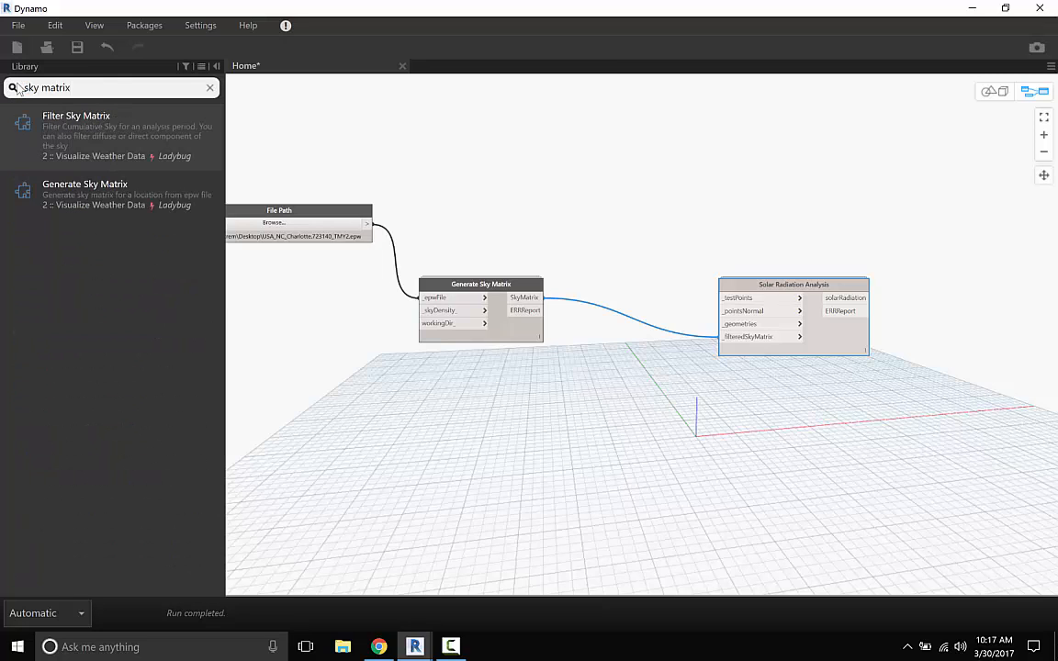
pyautogui.click(73, 118)
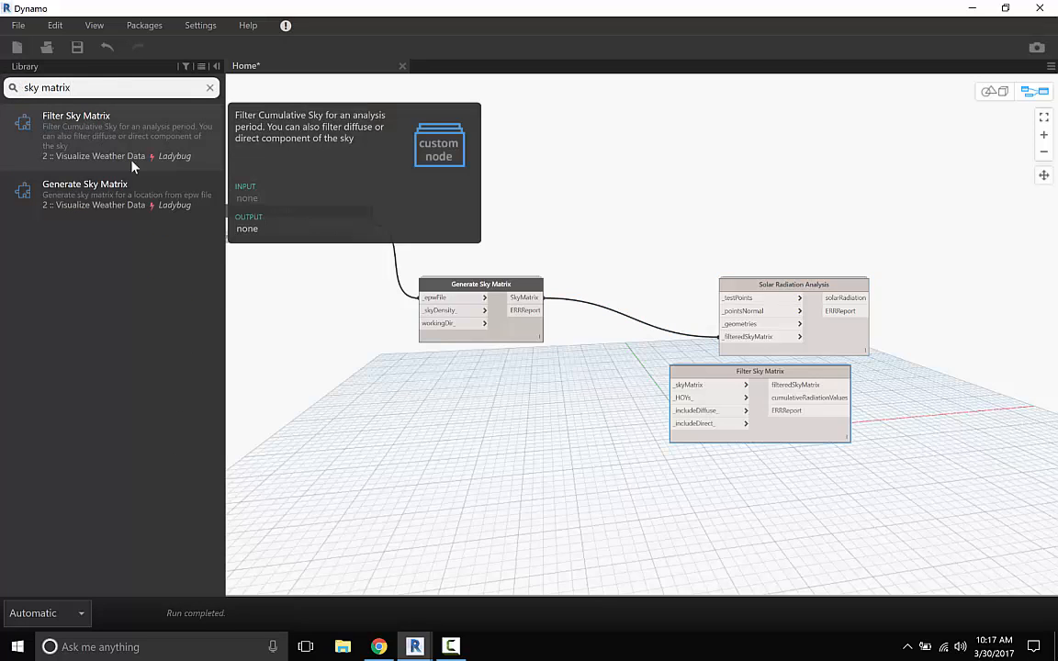
pyautogui.moveTo(684, 371); pyautogui.dragTo(543, 371)
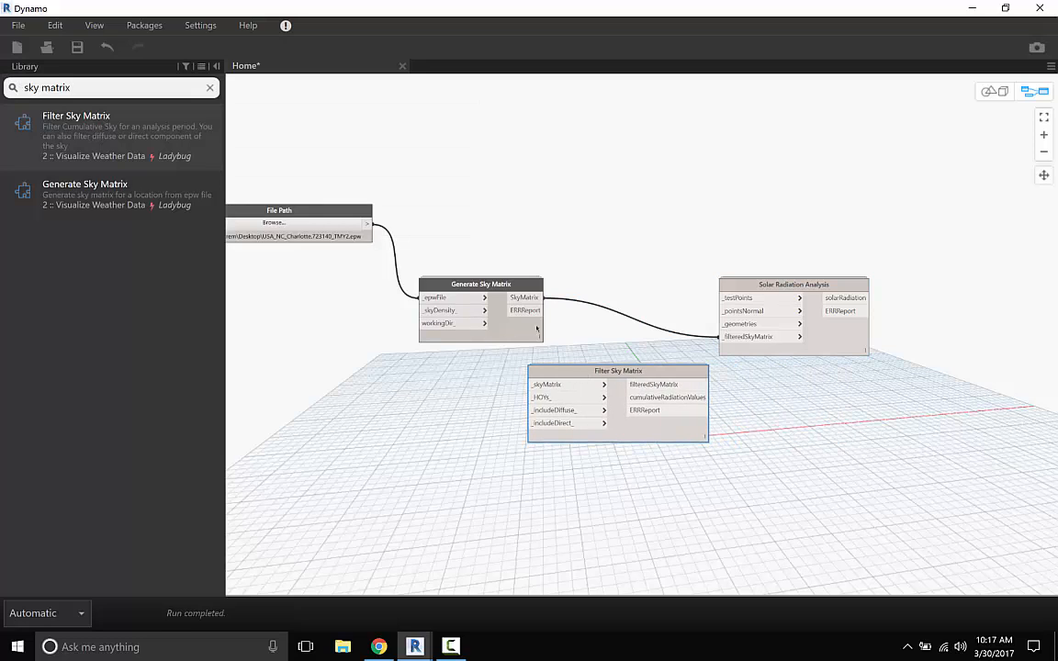
# - Wire SkyMatrix into Filter Sky Matrix's _skyMatrix input and its filteredSkyMatrix output into Solar Radiation Analysis's _filteredSkyMatrix input
pyautogui.click(533, 299)
pyautogui.click(534, 383)
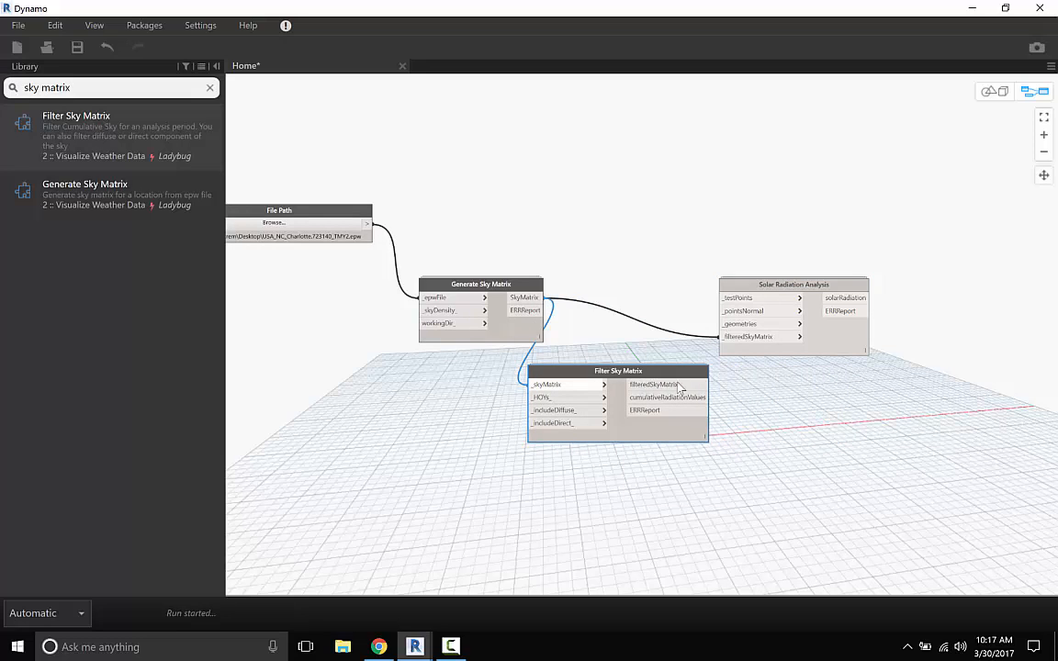
pyautogui.click(728, 339)
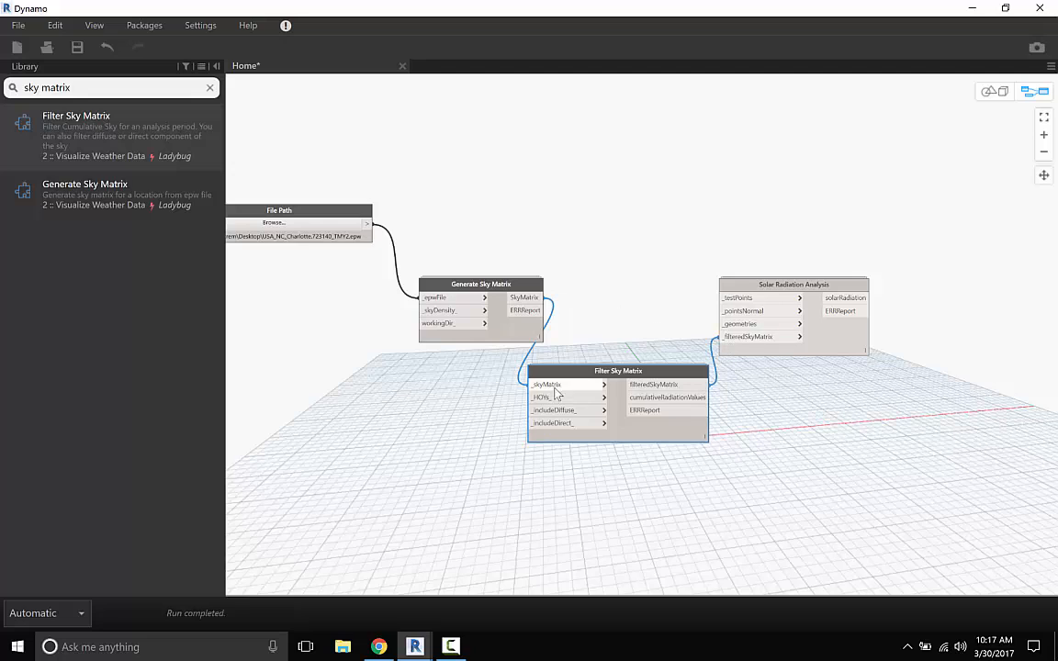
# - Move the Generate Sky Matrix node slightly away from Filter Sky Matrix, toward the File Path node
pyautogui.moveTo(548, 418)
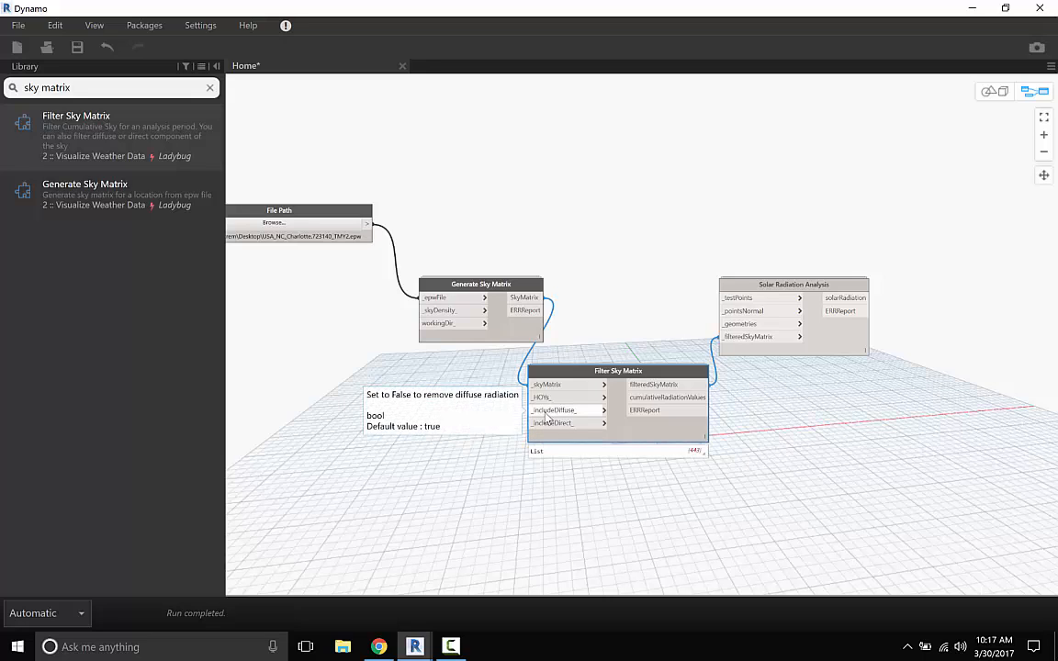
pyautogui.moveTo(493, 283); pyautogui.dragTo(457, 275)
pyautogui.moveTo(539, 398)
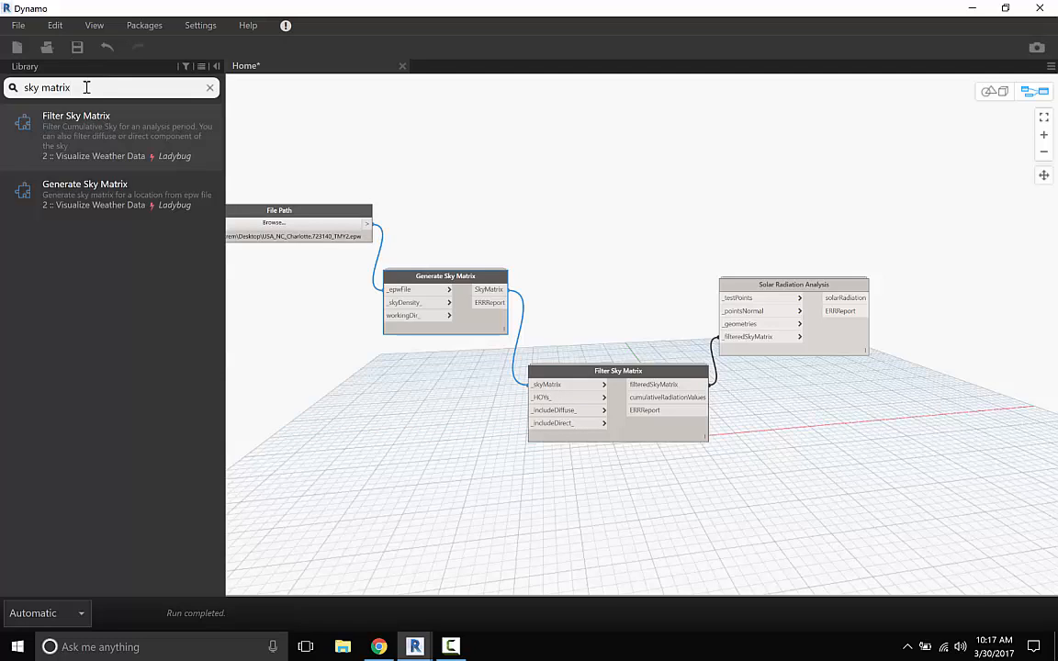
# - Search the library for "hoy", add Calculate HOY below Generate Sky Matrix and wire its HOY output into Filter Sky Matrix's _HOYs_ input
pyautogui.moveTo(80, 86); pyautogui.dragTo(4, 85)
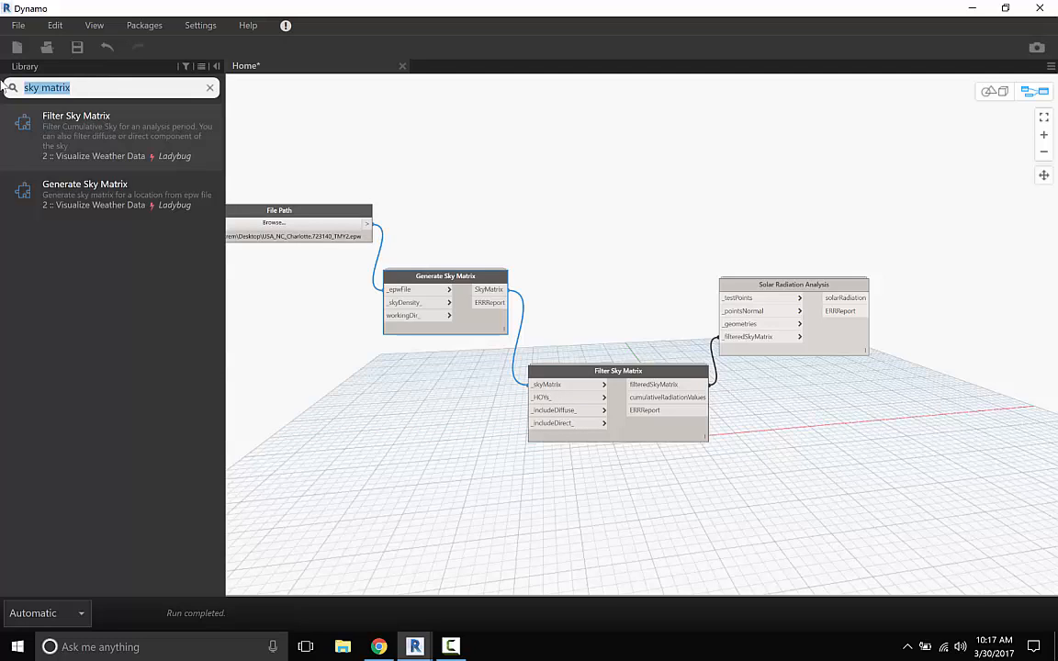
pyautogui.write('hoy')
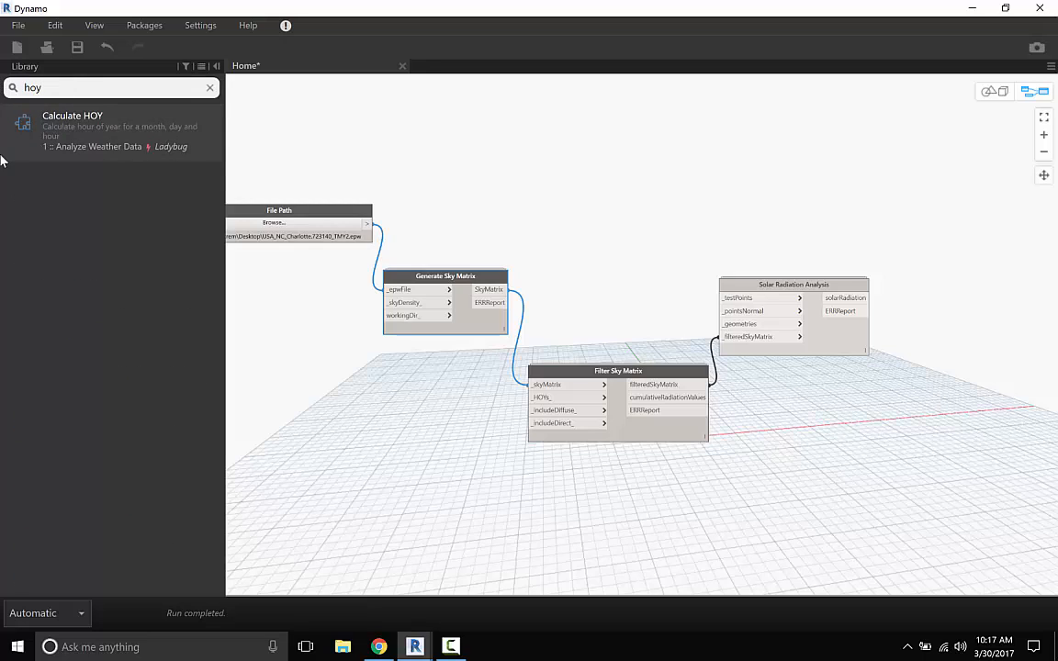
pyautogui.click(72, 129)
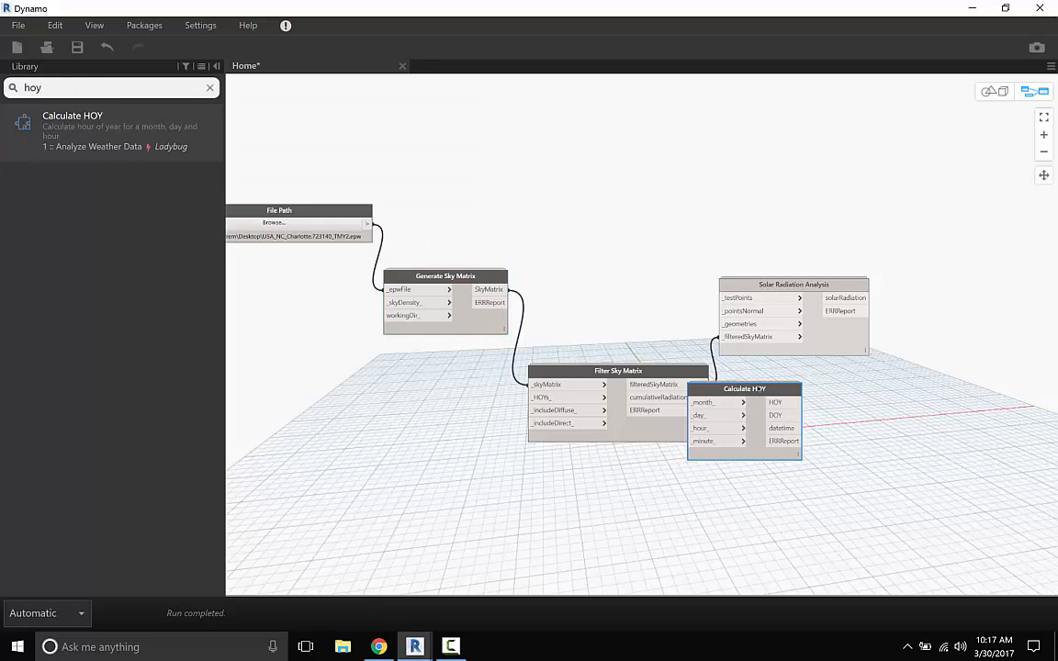
pyautogui.moveTo(643, 391); pyautogui.dragTo(372, 382)
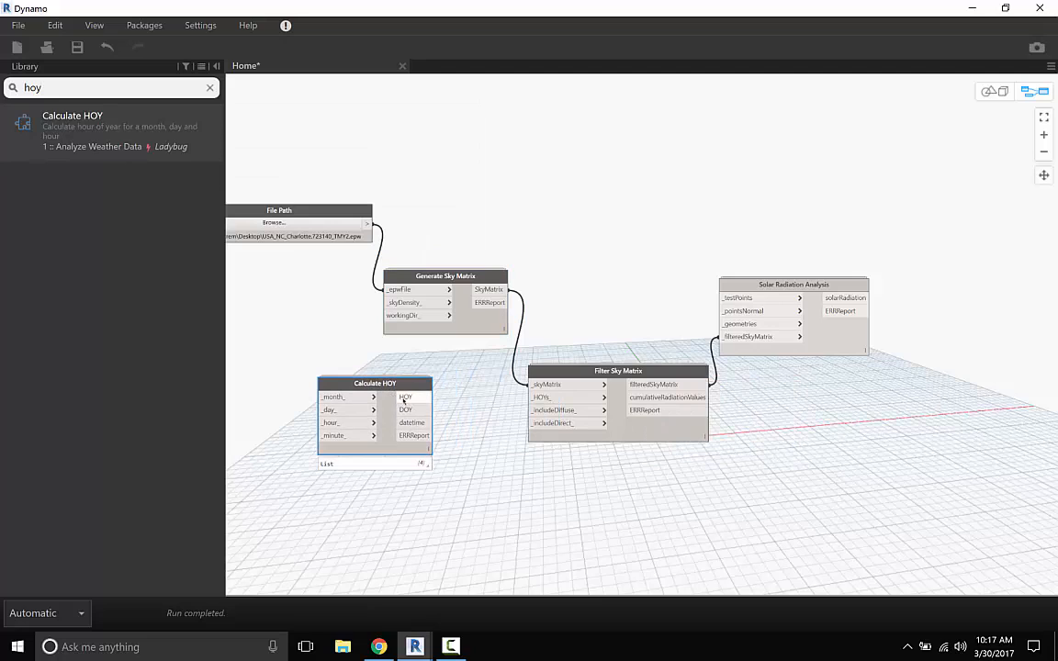
pyautogui.click(406, 398)
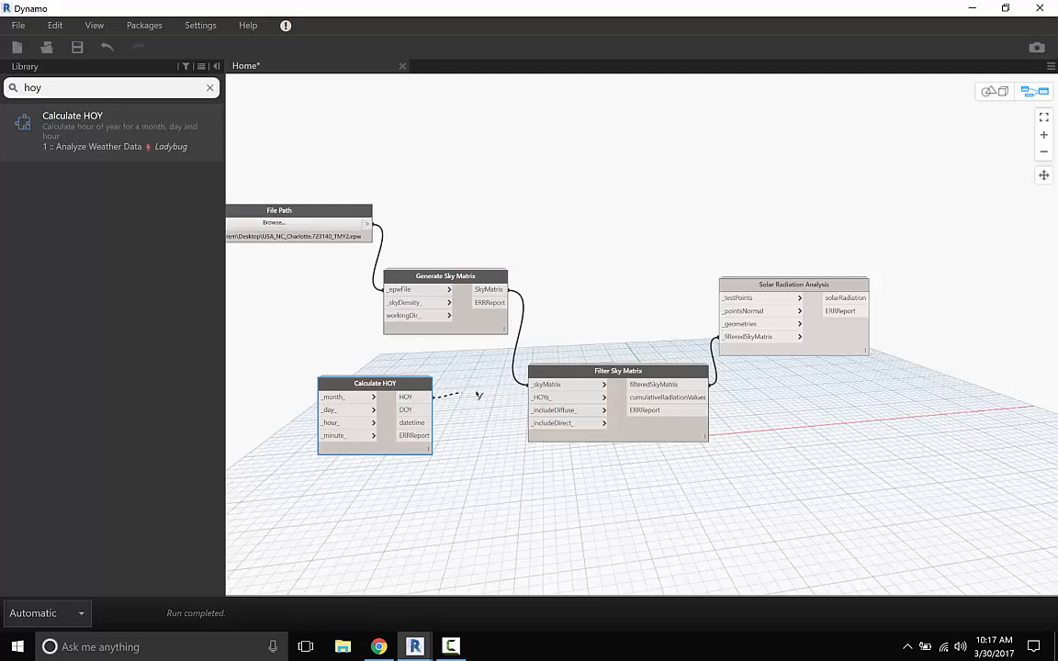
pyautogui.click(539, 398)
# - Add a Number node beside Calculate HOY, set it to 6 and wire it into the _month_ input
pyautogui.moveTo(124, 81); pyautogui.dragTo(2, 82)
pyautogui.write('num')
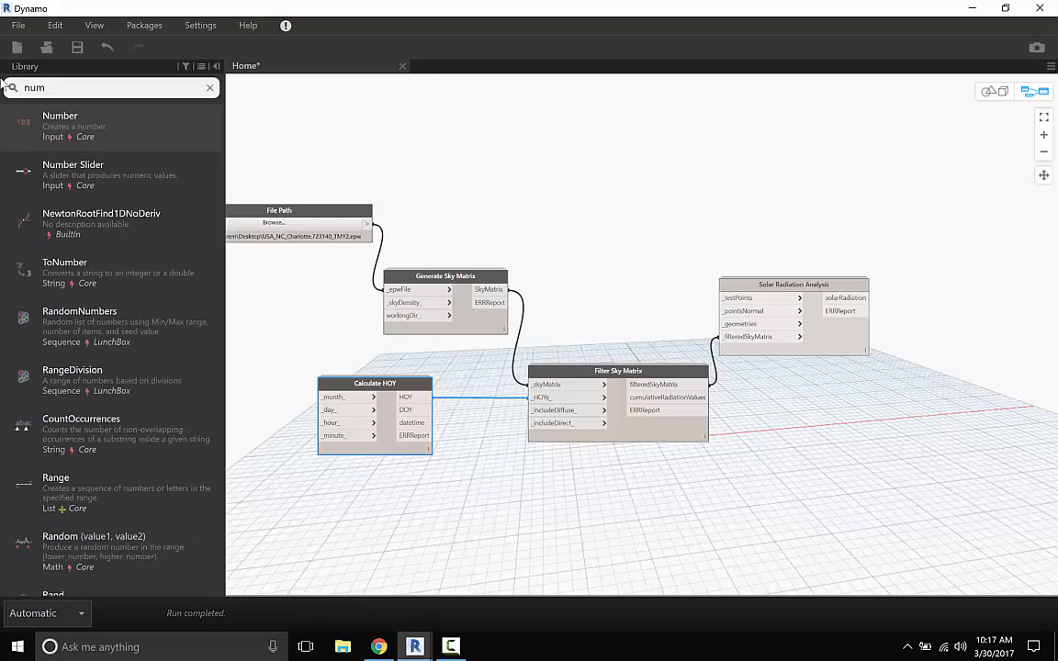
pyautogui.click(48, 117)
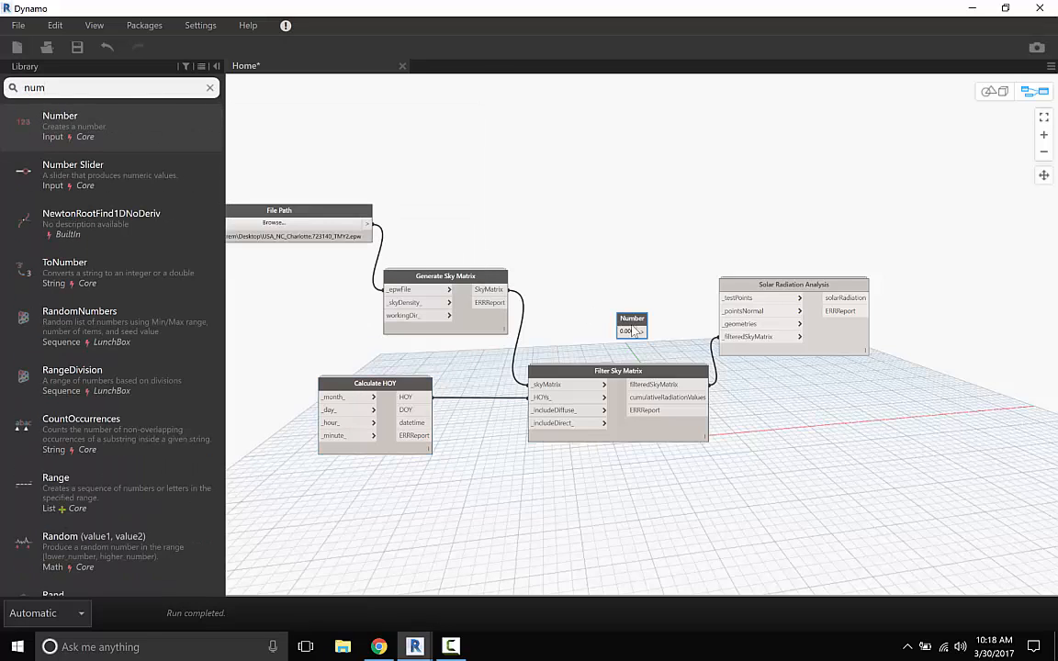
pyautogui.moveTo(633, 332); pyautogui.dragTo(250, 371)
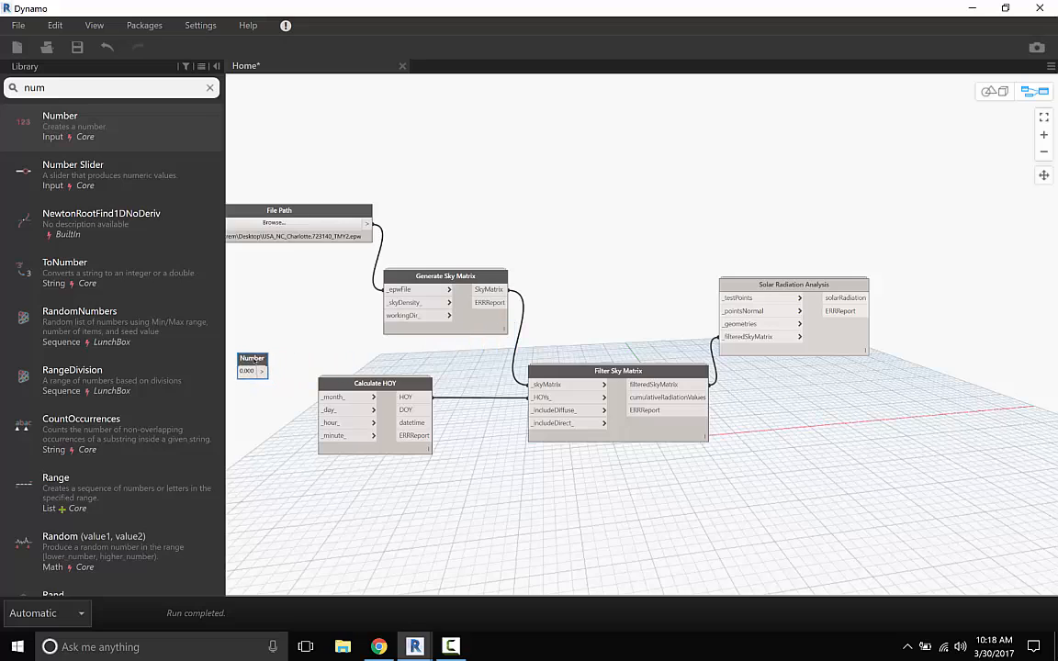
pyautogui.click(248, 371)
pyautogui.write('6')
pyautogui.moveTo(264, 371); pyautogui.dragTo(324, 397)
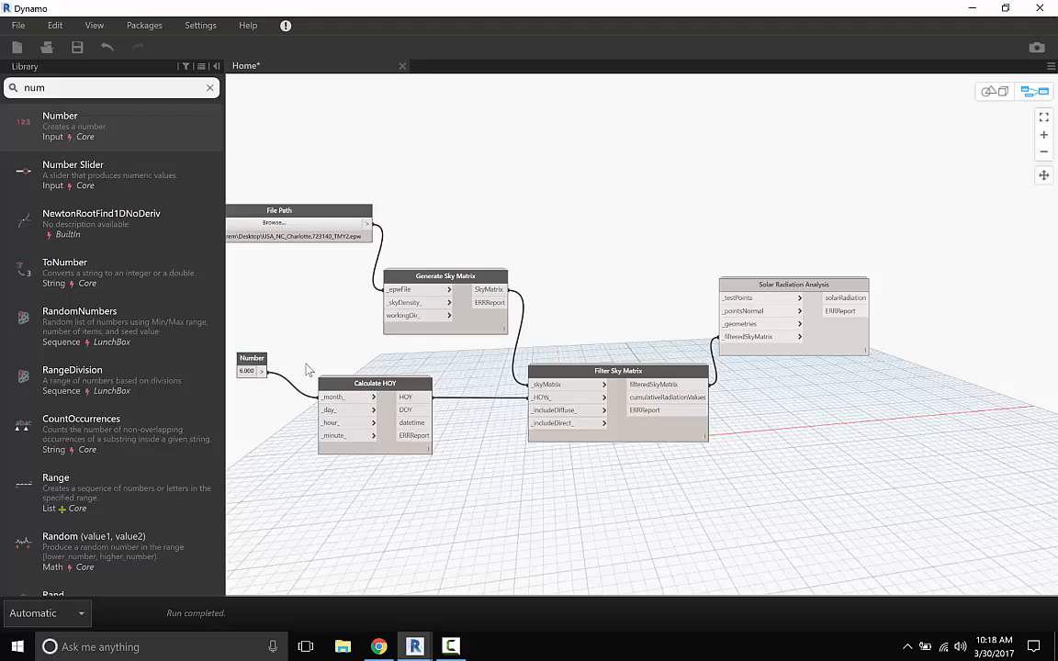
# - Duplicate the Number node below the original, set the copy to 12 and wire it into Calculate HOY's _hour_ input
pyautogui.click(260, 360)
pyautogui.hotkey('ctrl', 'c')
pyautogui.hotkey('ctrl', 'v')
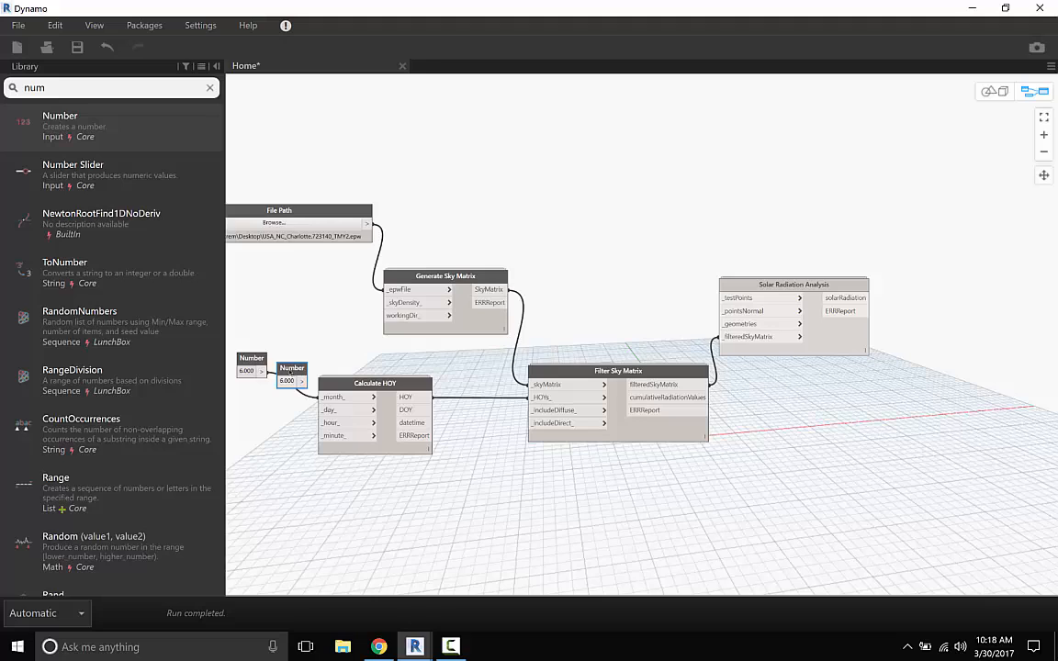
pyautogui.moveTo(305, 372); pyautogui.dragTo(254, 418)
pyautogui.doubleClick(241, 426)
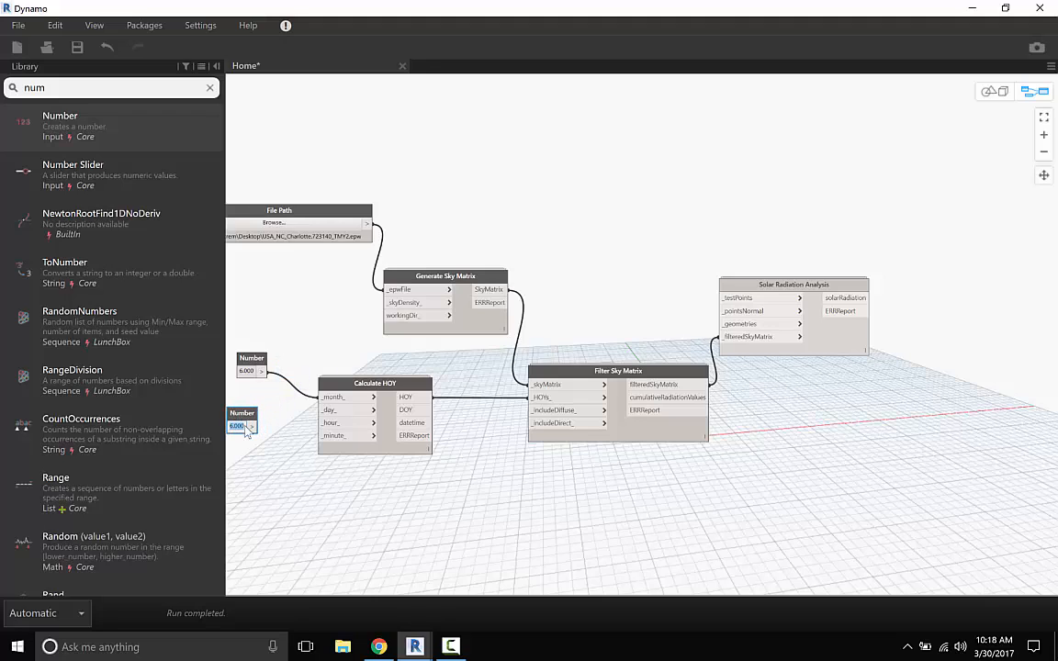
pyautogui.write('12')
pyautogui.click(256, 426)
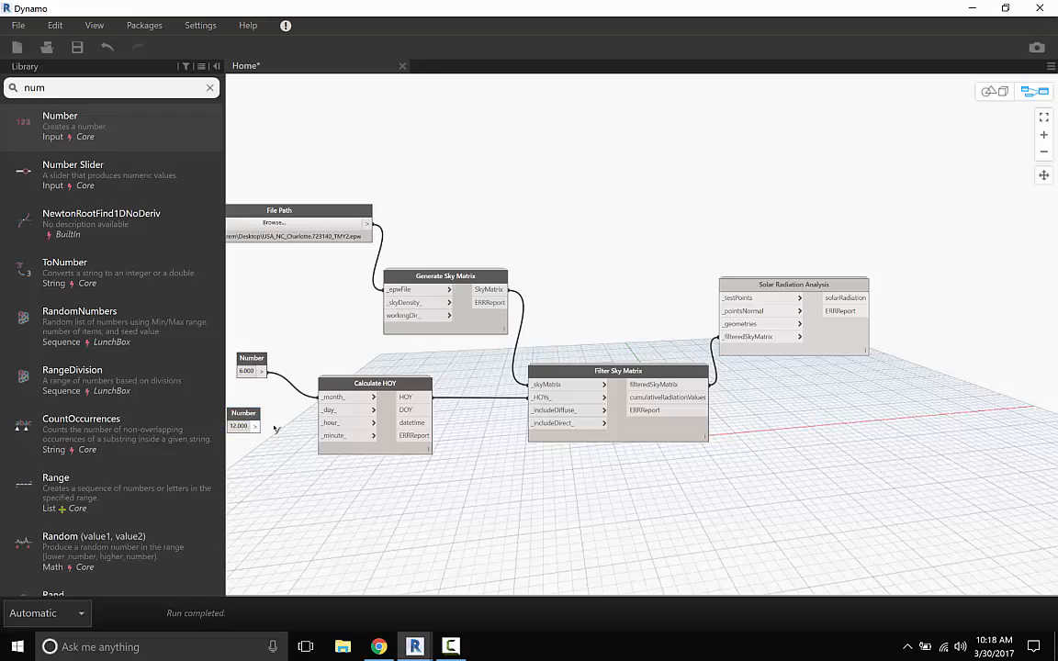
pyautogui.click(327, 423)
pyautogui.moveTo(246, 418); pyautogui.dragTo(255, 423)
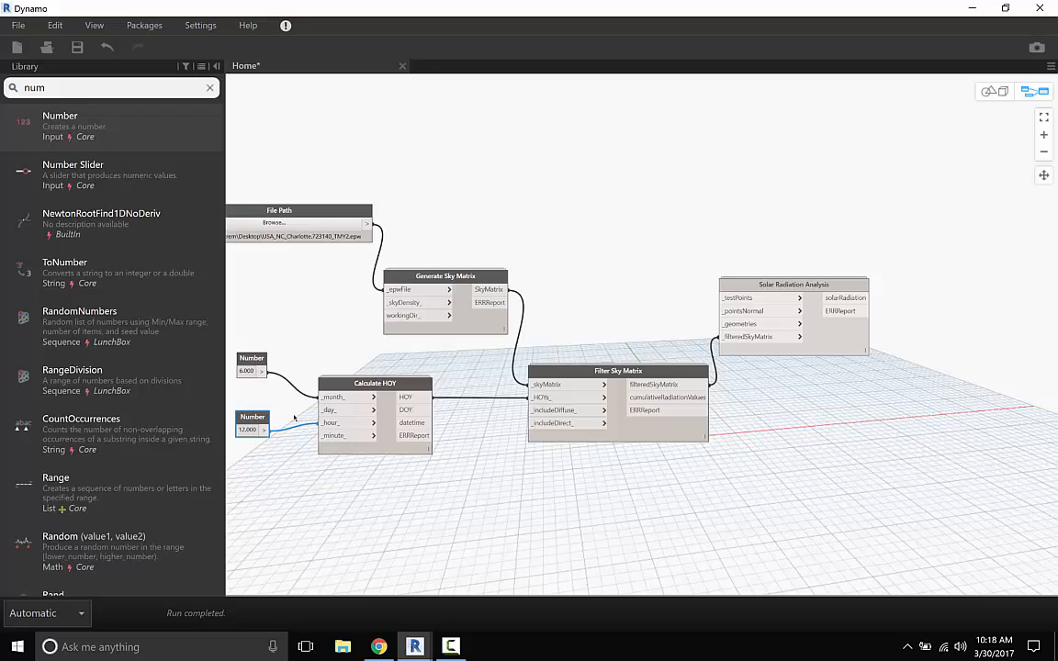
# - Set the Number node feeding Calculate HOY's _hour_ input to 10
pyautogui.doubleClick(256, 432)
pyautogui.write('10')
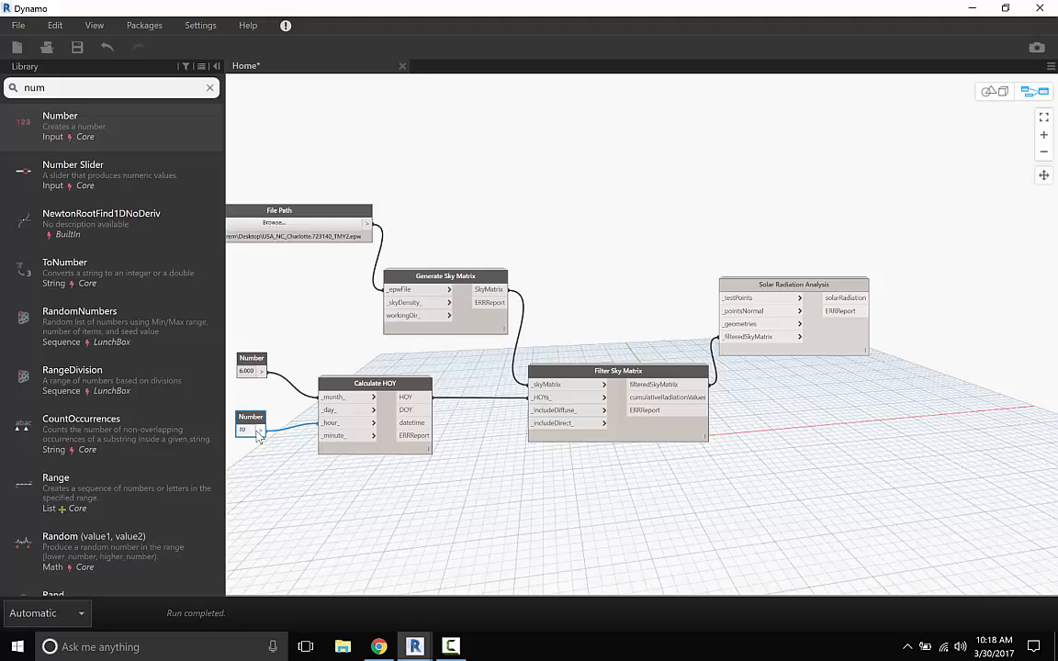
pyautogui.click(282, 488)
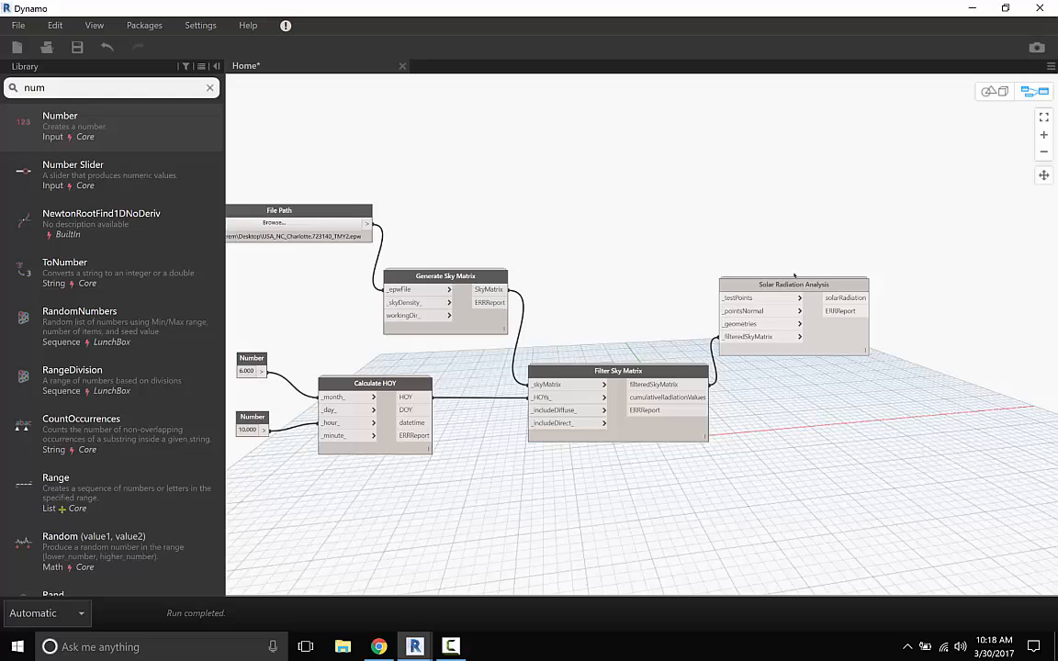
# - Move the Solar Radiation Analysis node farther away from Filter Sky Matrix to make more room between them
pyautogui.moveTo(811, 285); pyautogui.dragTo(904, 281)
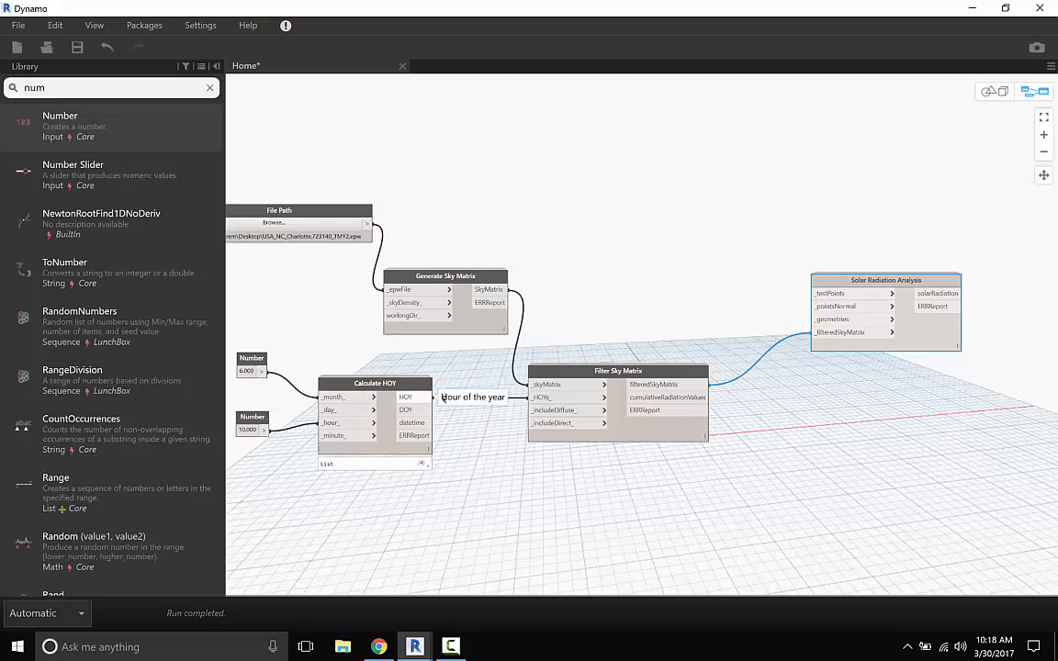
pyautogui.moveTo(444, 397)
pyautogui.mouseDown()
pyautogui.moveTo(533, 398)
pyautogui.moveTo(521, 398)
pyautogui.mouseUp()
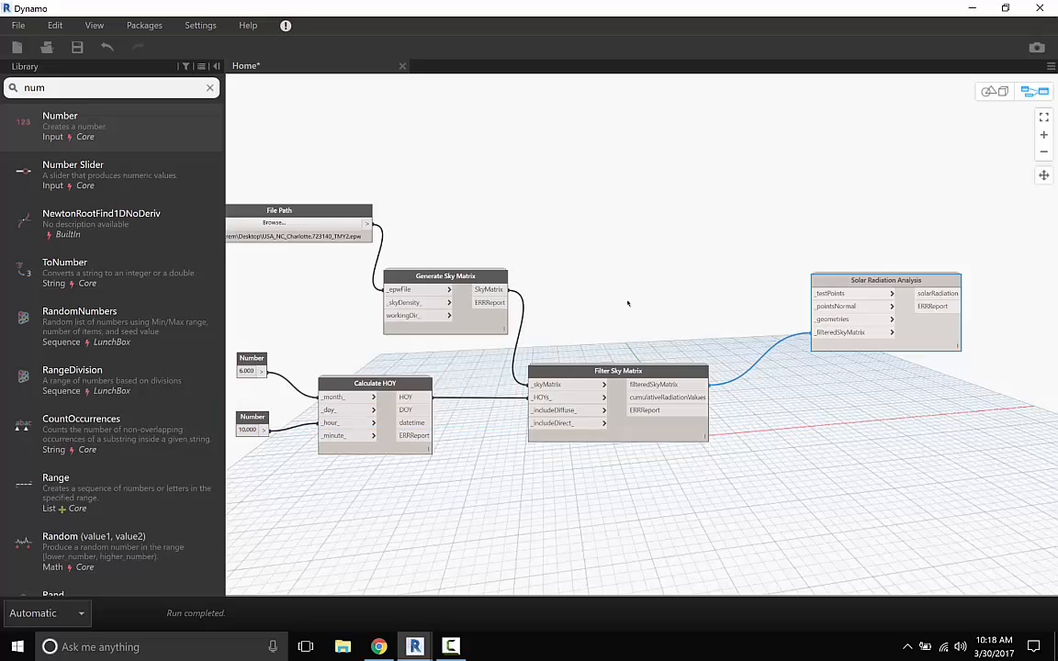
pyautogui.moveTo(600, 276); pyautogui.dragTo(657, 199, button='middle')
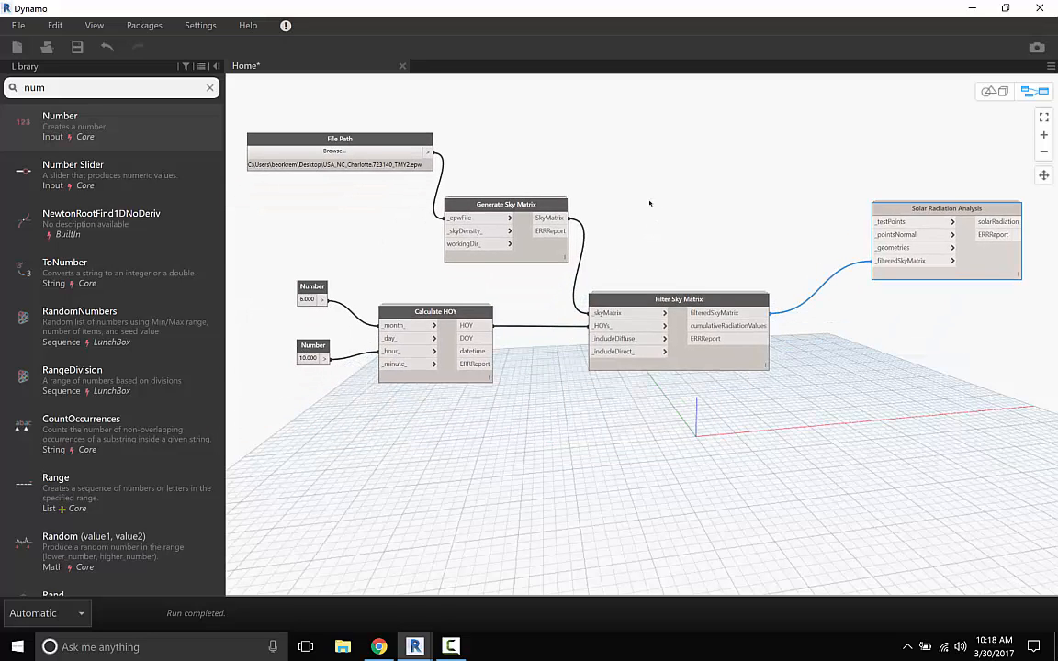
# - Search the node library for "category", add the Categories node and place it below Calculate HOY
pyautogui.moveTo(53, 89); pyautogui.dragTo(17, 92)
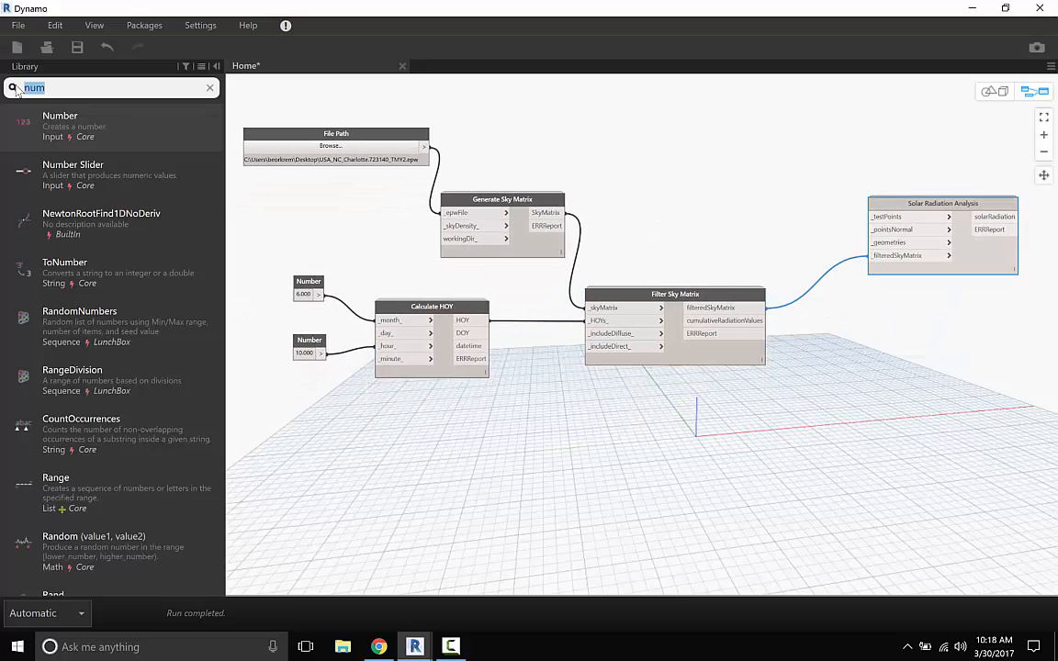
pyautogui.write('cato')
pyautogui.press('BackSpace')
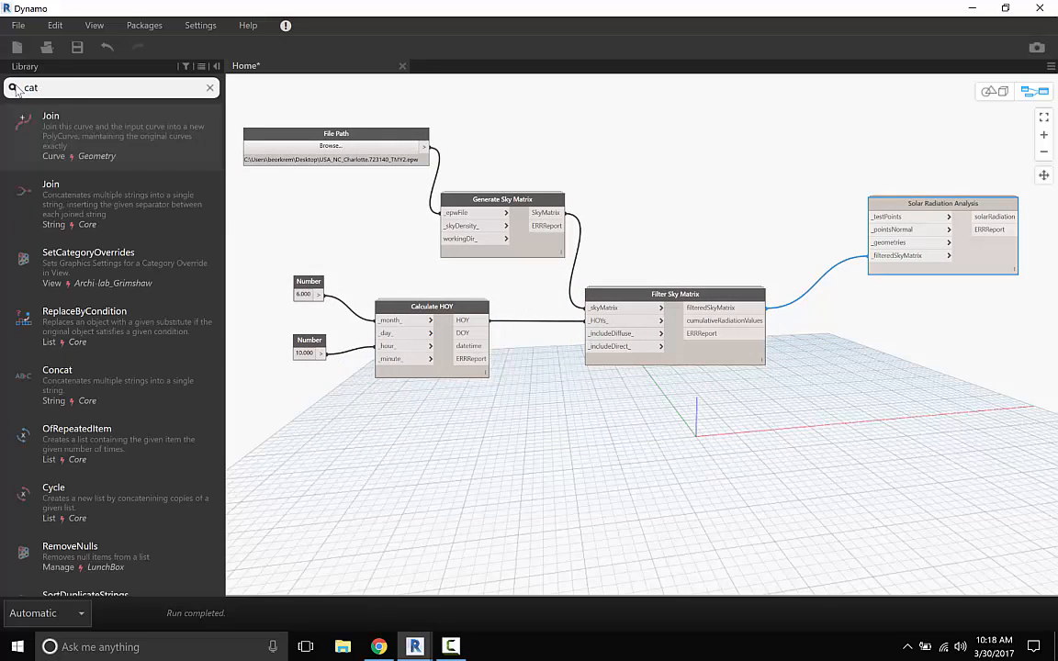
pyautogui.write('egory')
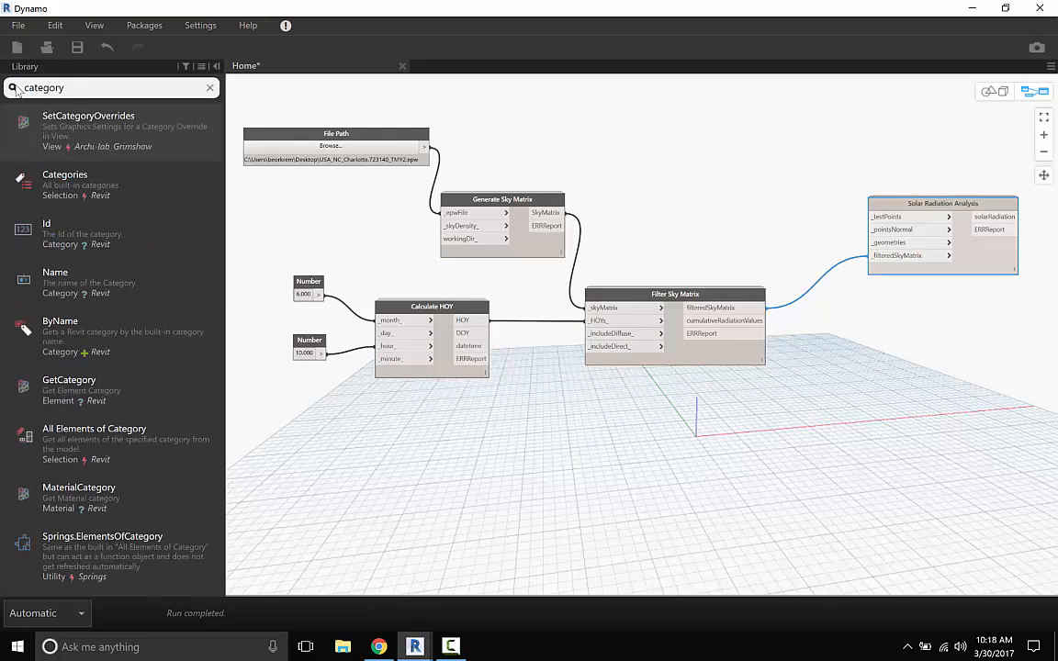
pyautogui.click(62, 174)
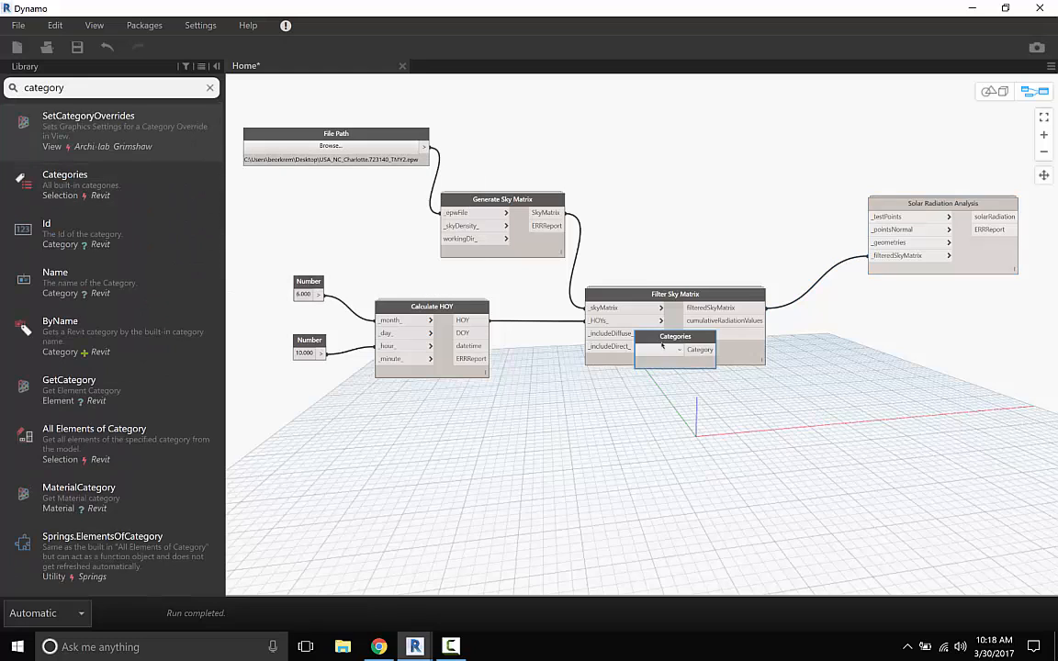
pyautogui.moveTo(662, 344); pyautogui.dragTo(435, 415)
# - Set the Categories node to Mass and move it beneath the two Number nodes
pyautogui.click(435, 415)
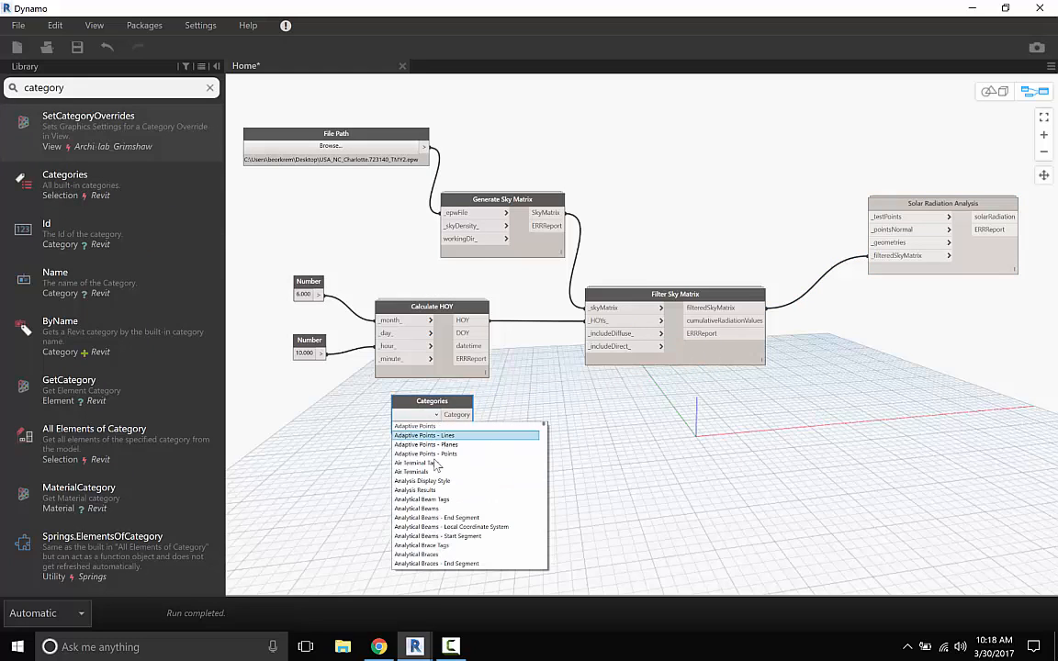
pyautogui.scroll(-10, 435, 486)
pyautogui.scroll(-5, 435, 498)
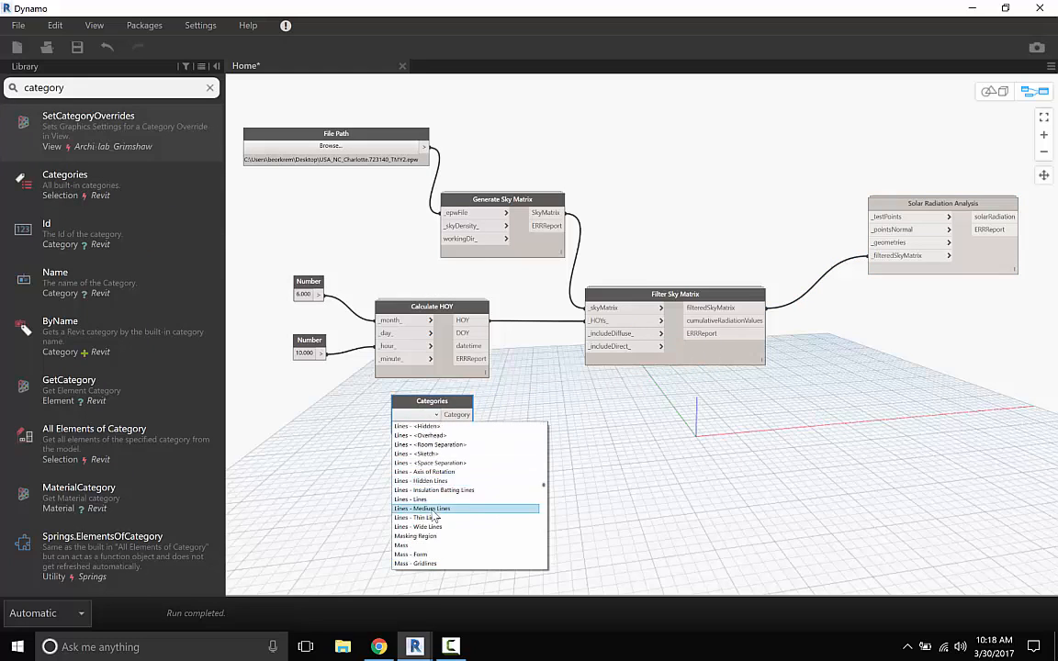
pyautogui.click(418, 506)
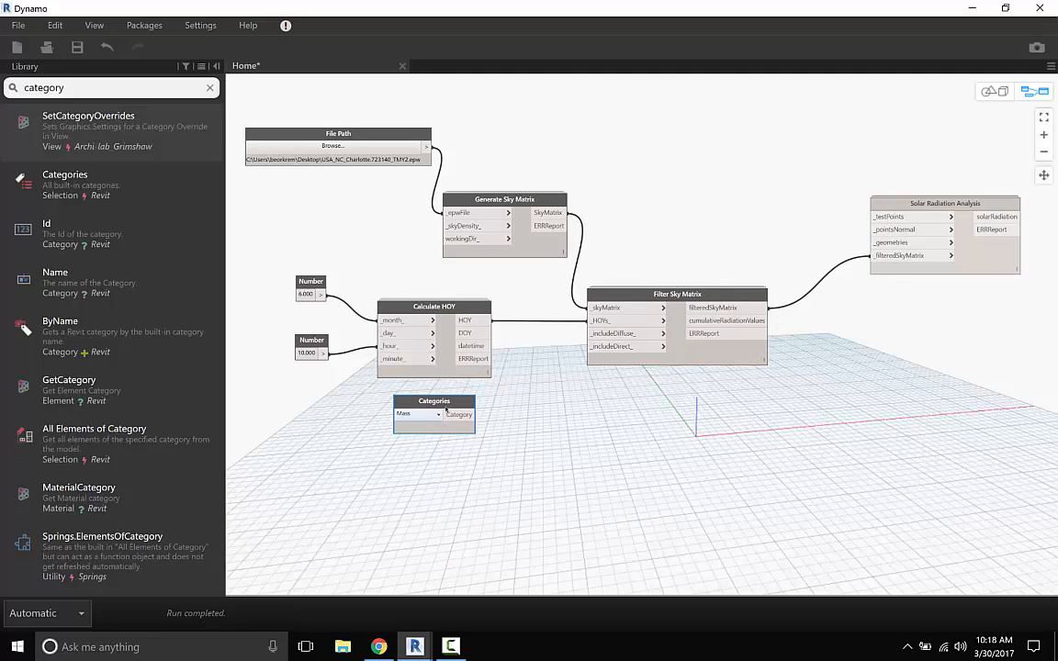
pyautogui.moveTo(431, 401); pyautogui.dragTo(346, 408)
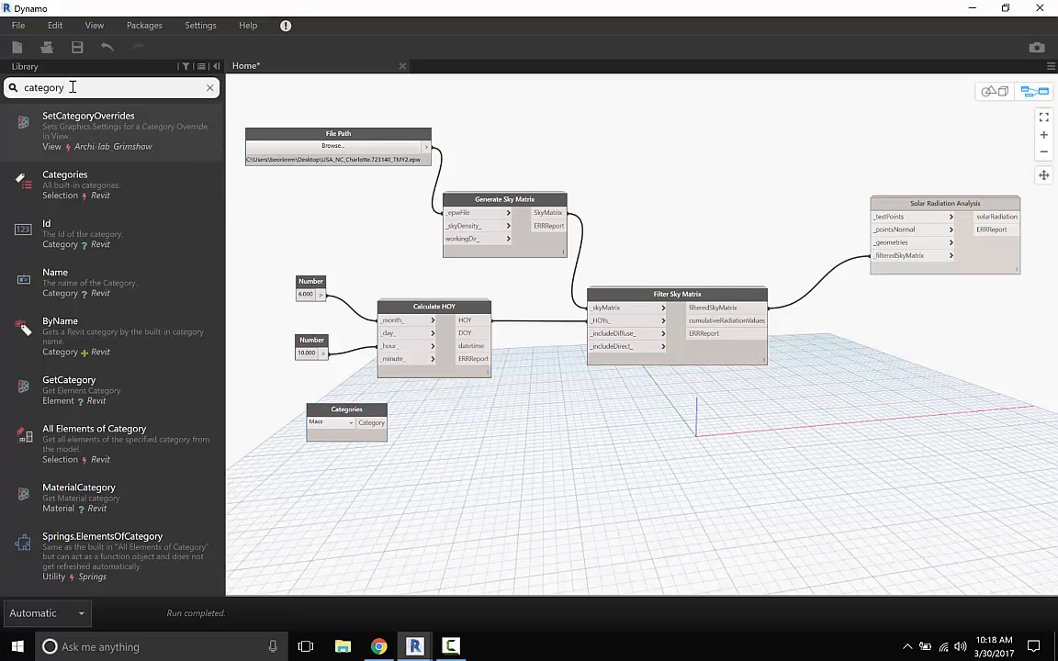
# - Add the All Elements of Category node next to Categories, wire Category into its input and align the two nodes
pyautogui.moveTo(71, 88); pyautogui.dragTo(11, 83)
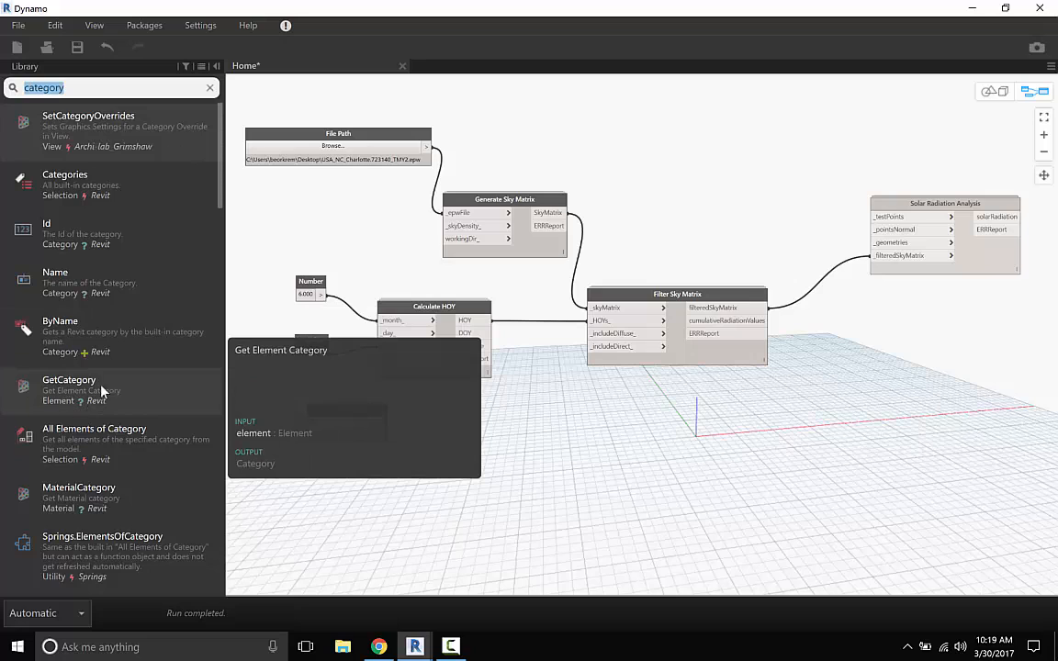
pyautogui.click(151, 439)
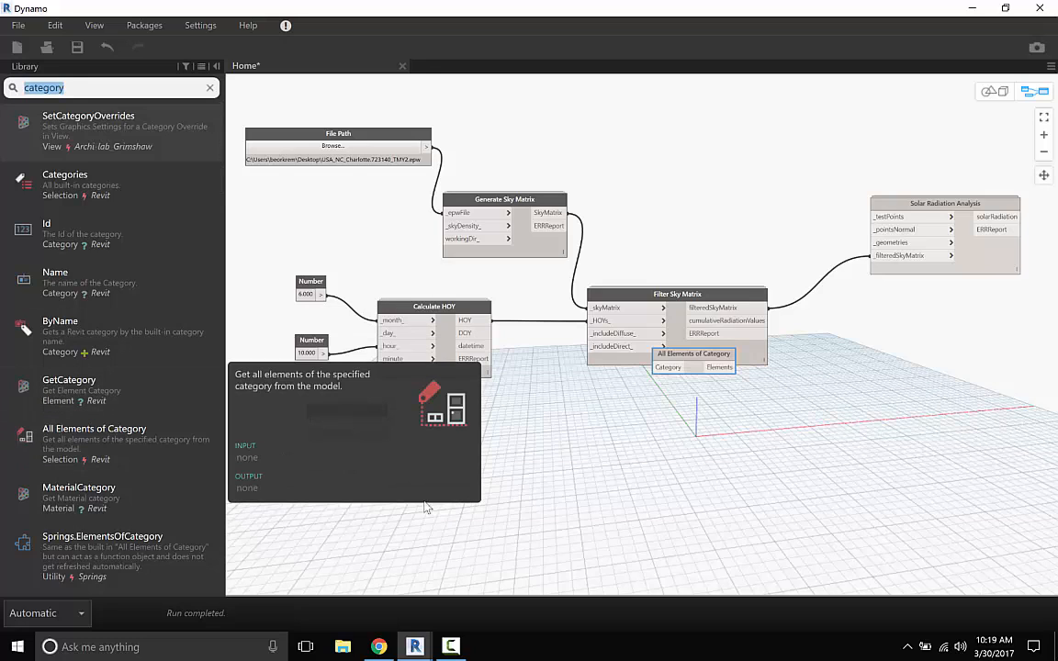
pyautogui.moveTo(682, 356); pyautogui.dragTo(492, 393)
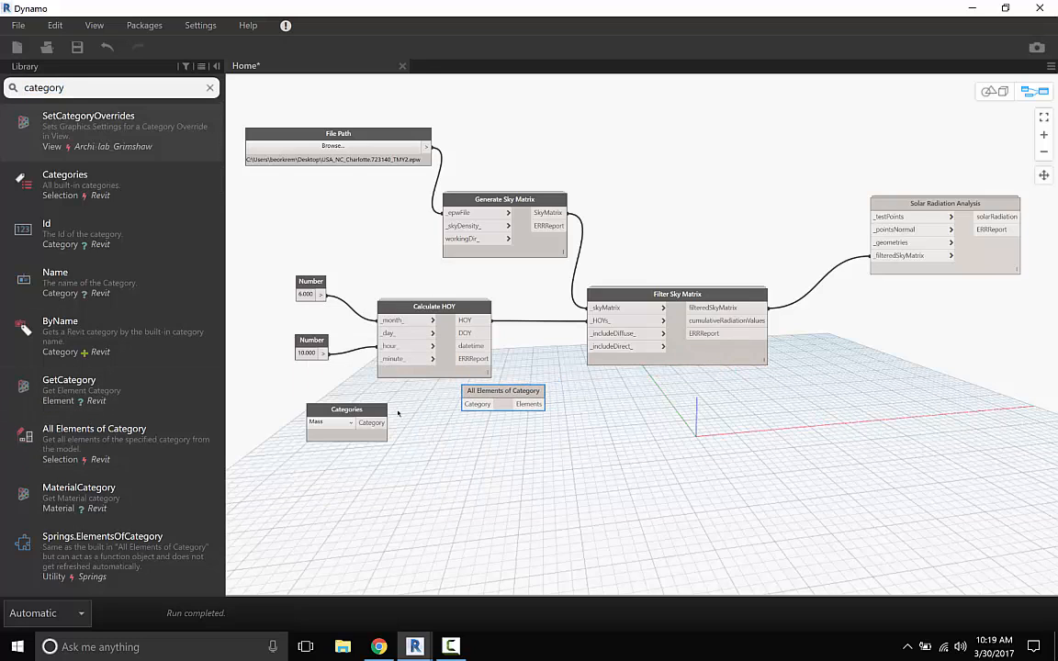
pyautogui.click(374, 424)
pyautogui.click(477, 406)
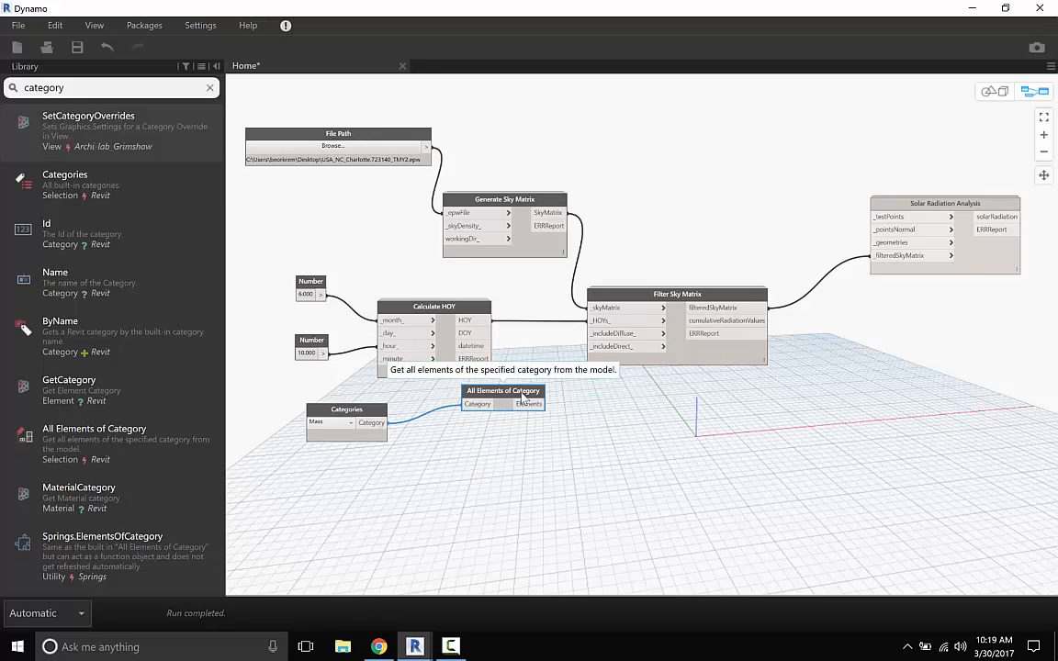
pyautogui.moveTo(503, 391); pyautogui.dragTo(486, 407)
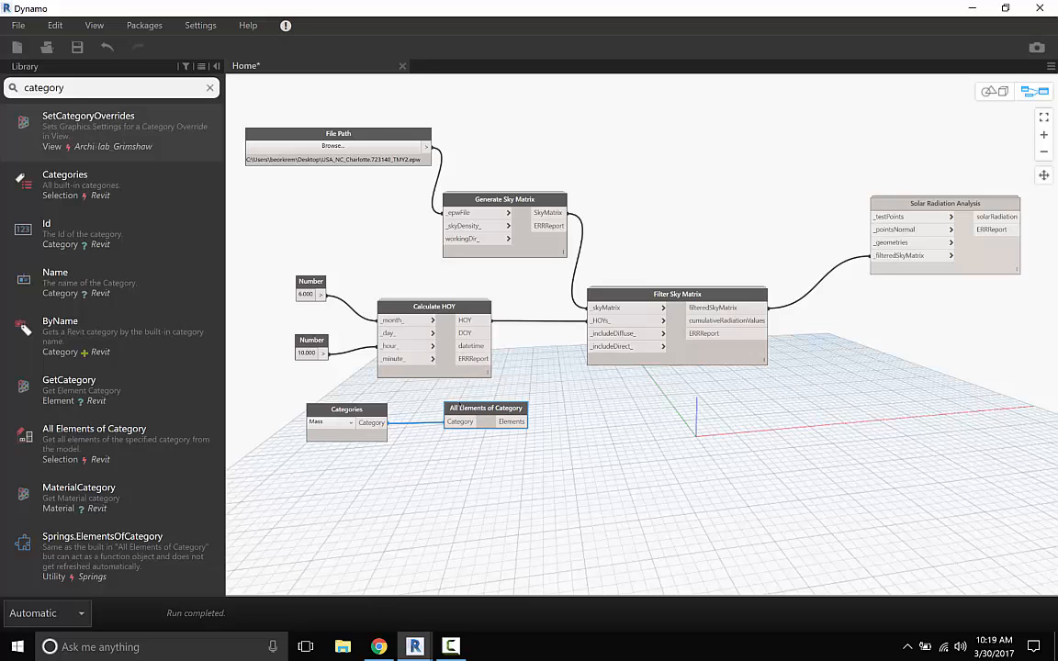
# - Search the library for "faces elements", add the Element.Faces node beside All Elements of Category and wire Elements into its element input
pyautogui.moveTo(90, 87); pyautogui.dragTo(4, 88)
pyautogui.write('f')
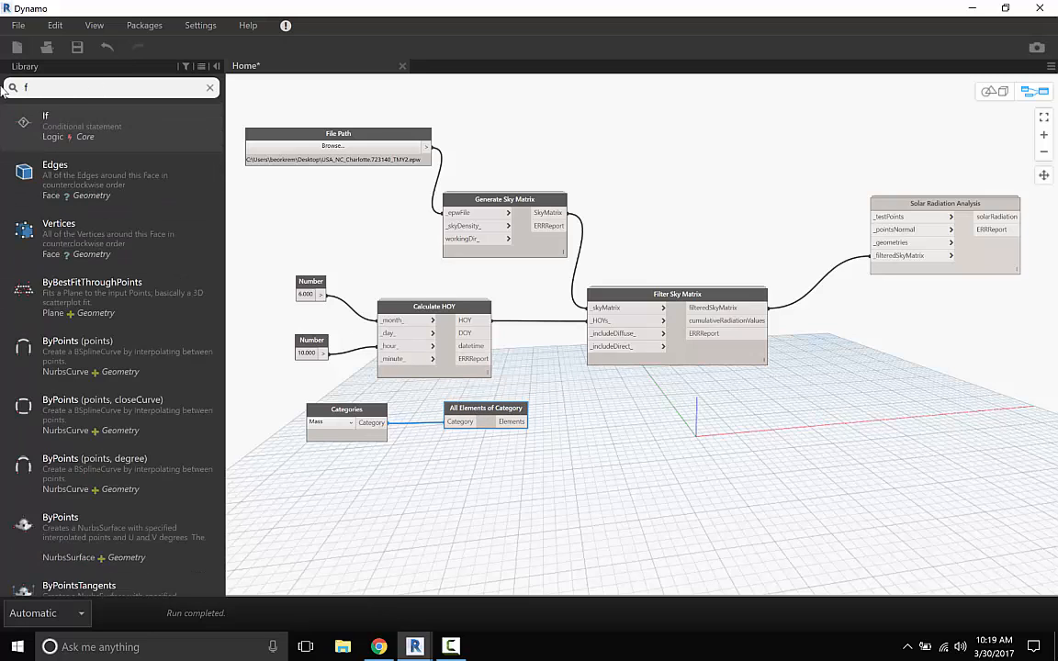
pyautogui.write('aces elements')
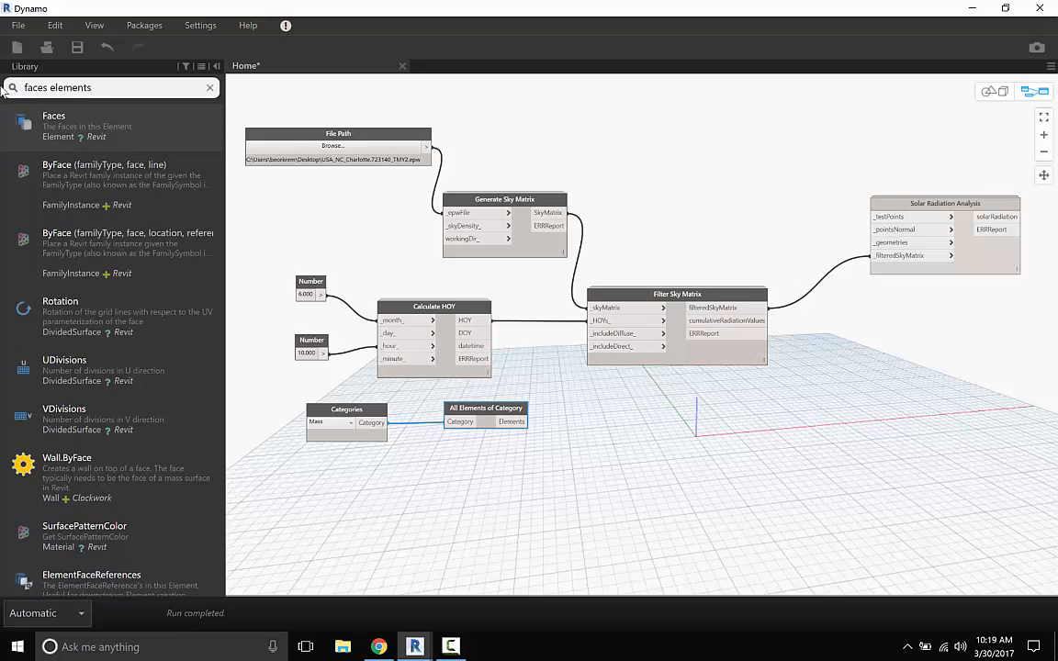
pyautogui.click(92, 127)
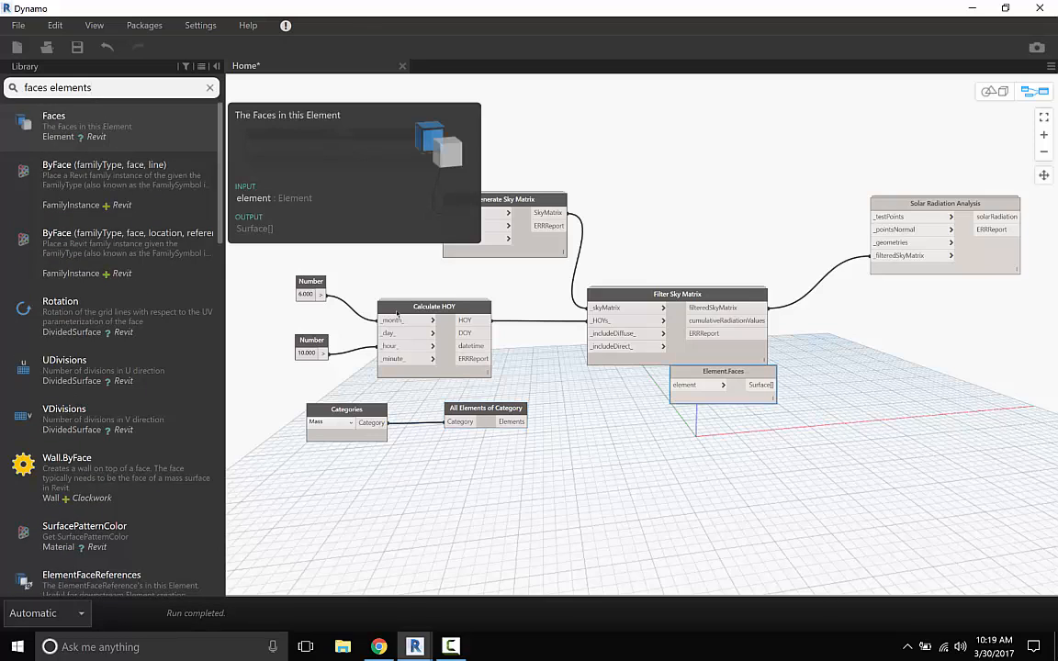
pyautogui.moveTo(729, 373); pyautogui.dragTo(658, 407)
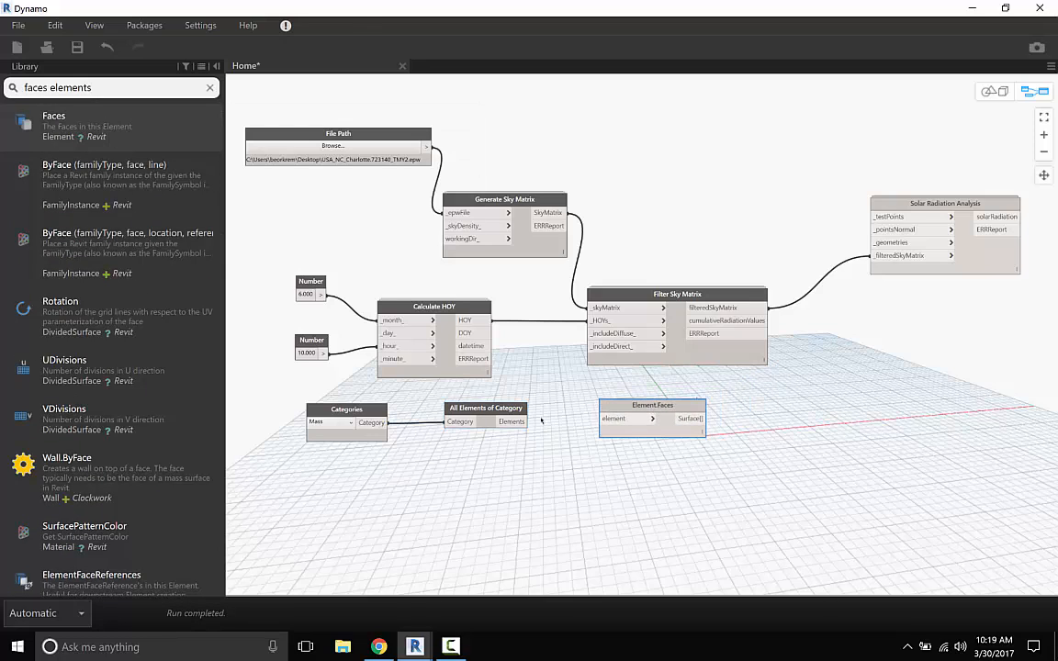
pyautogui.moveTo(521, 422); pyautogui.dragTo(617, 421)
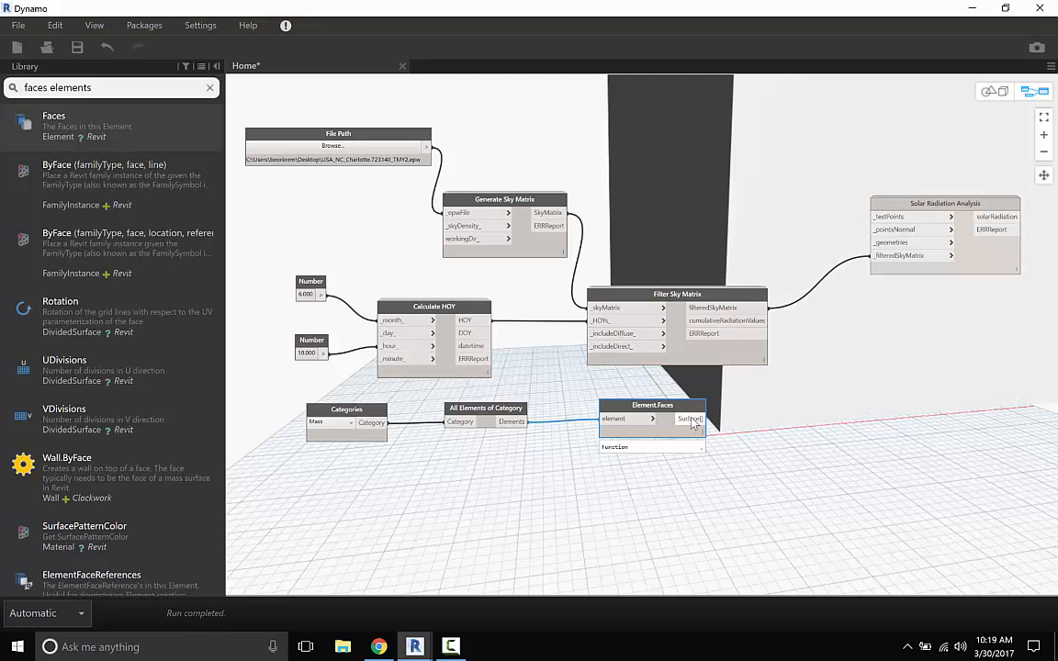
pyautogui.moveTo(697, 451)
# - Search the library for "flatten", add the BuiltIn Flatten node beside Element.Faces and wire Surface[] into its list input
pyautogui.moveTo(90, 87); pyautogui.dragTo(25, 89)
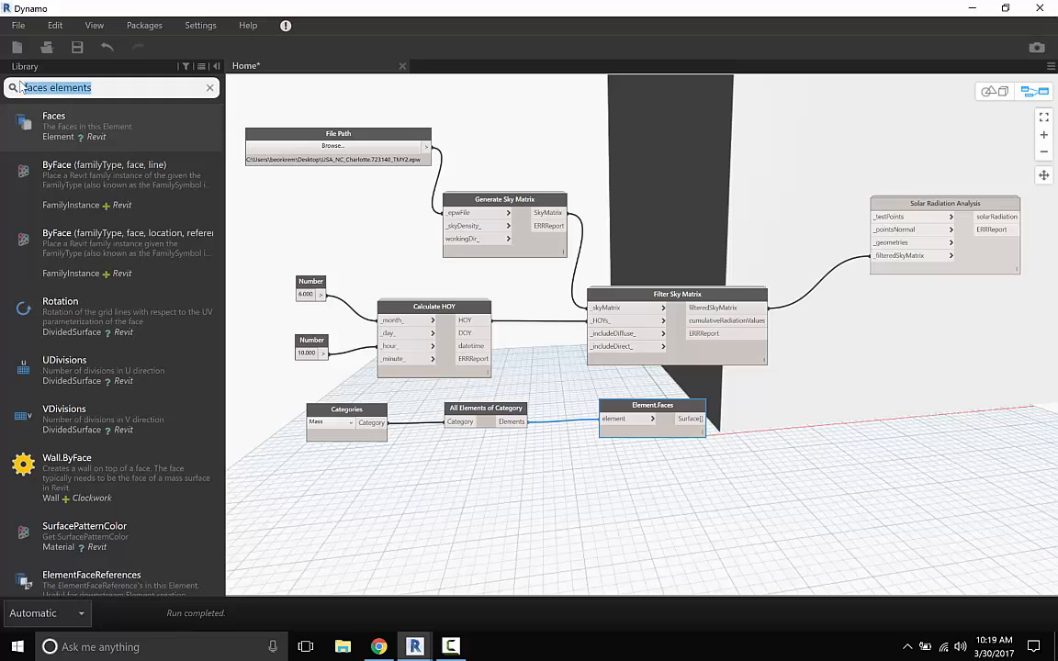
pyautogui.write('flatten')
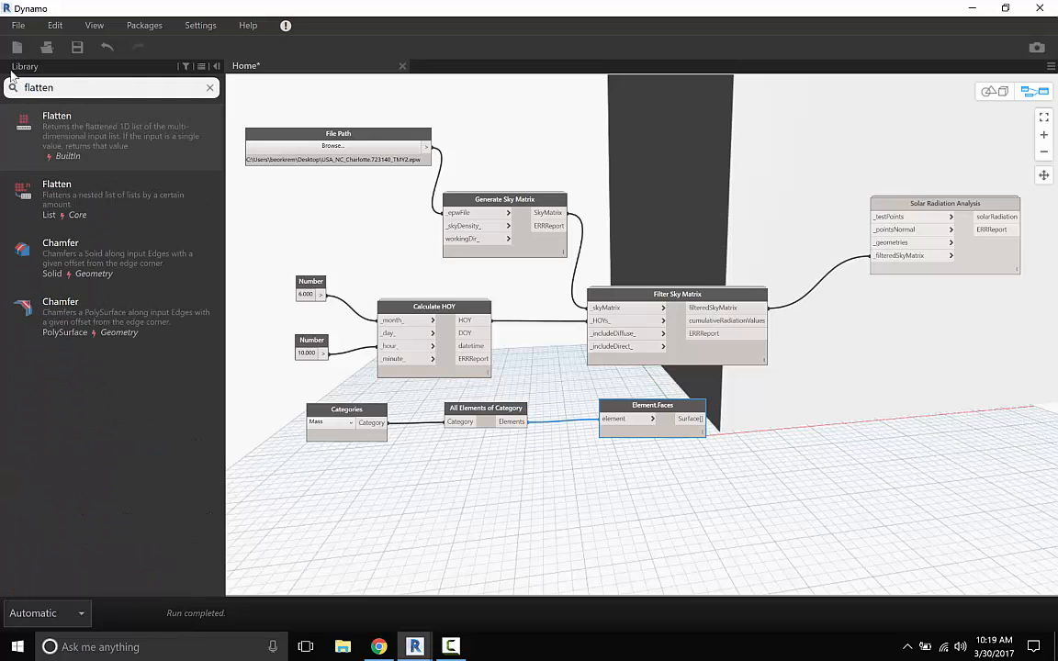
pyautogui.click(108, 120)
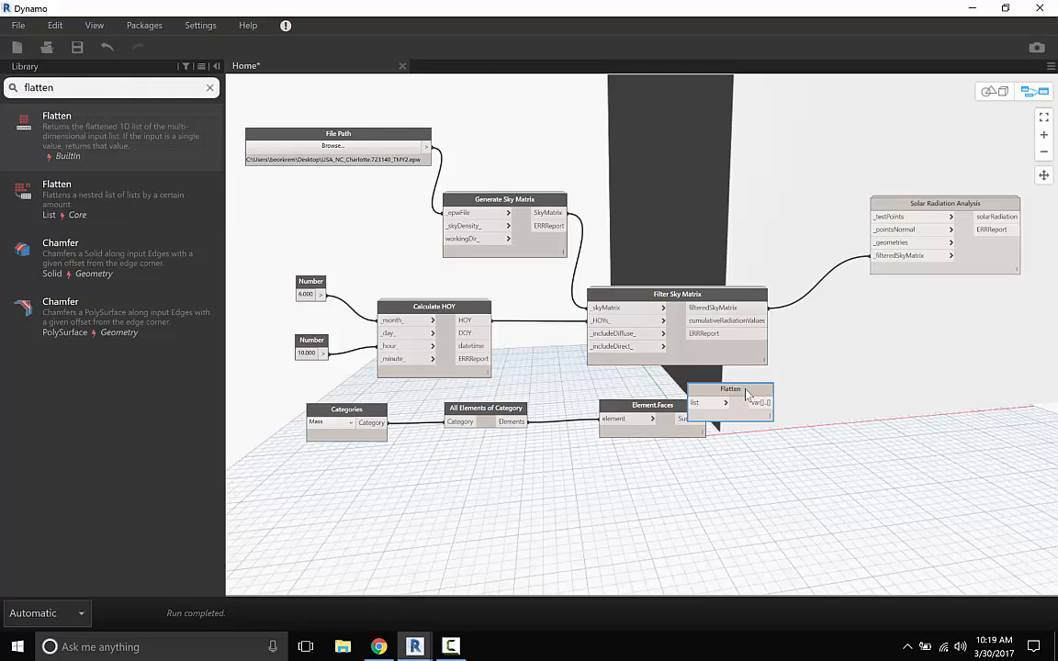
pyautogui.moveTo(769, 392); pyautogui.dragTo(811, 392)
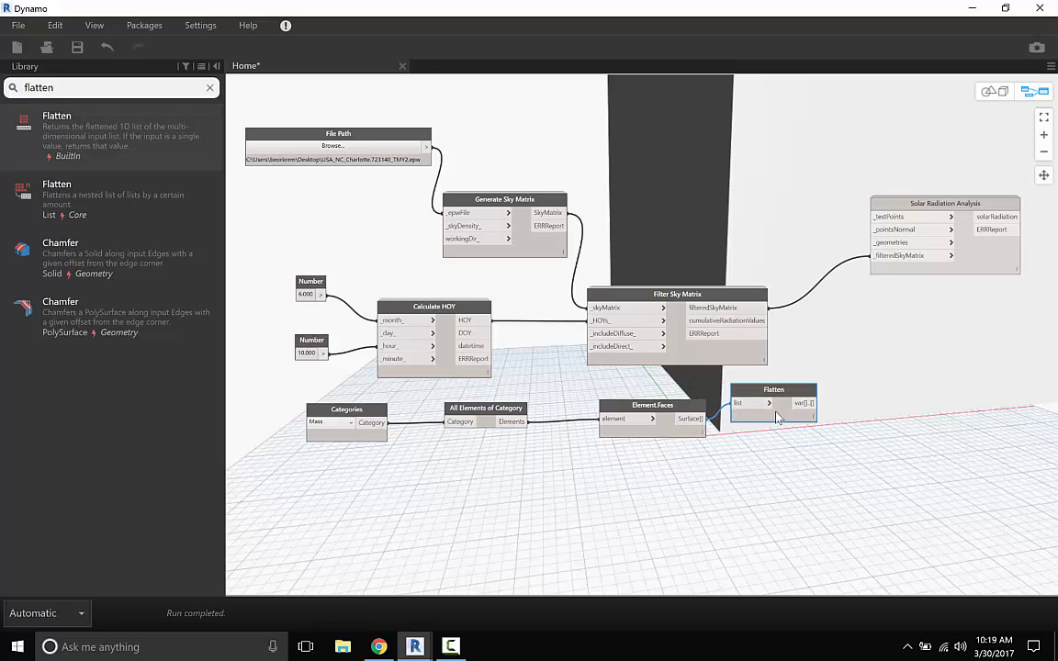
pyautogui.click(737, 404)
# - Wire Flatten's output into _geometries of Solar Radiation Analysis, and tidy the Flatten, Element.Faces and Filter Sky Matrix node positions
pyautogui.click(812, 403)
pyautogui.click(870, 242)
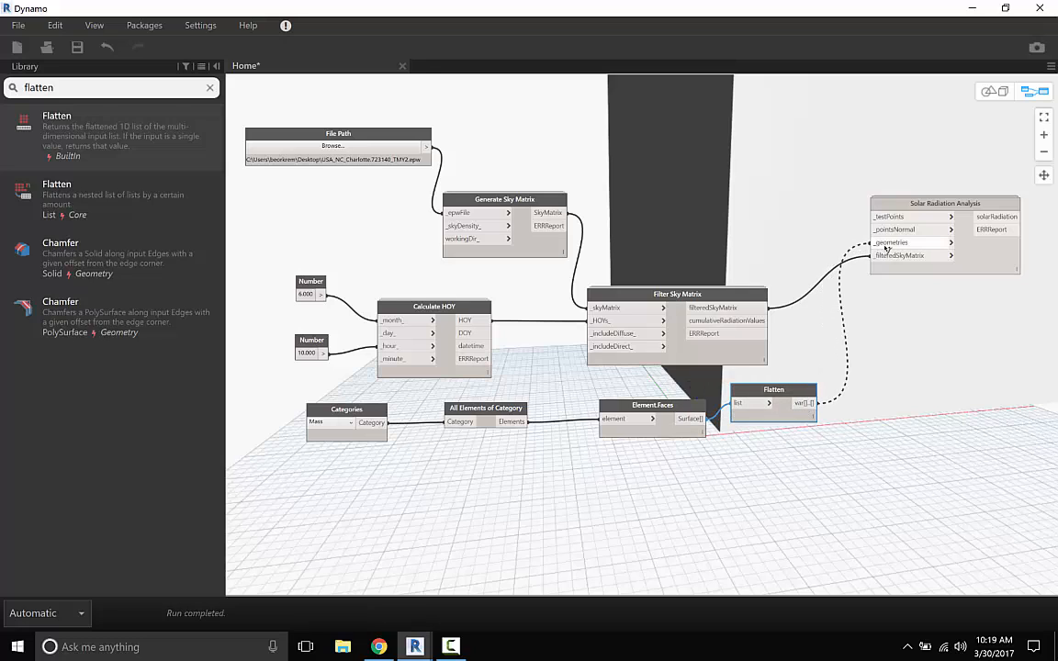
pyautogui.moveTo(787, 397); pyautogui.dragTo(793, 413)
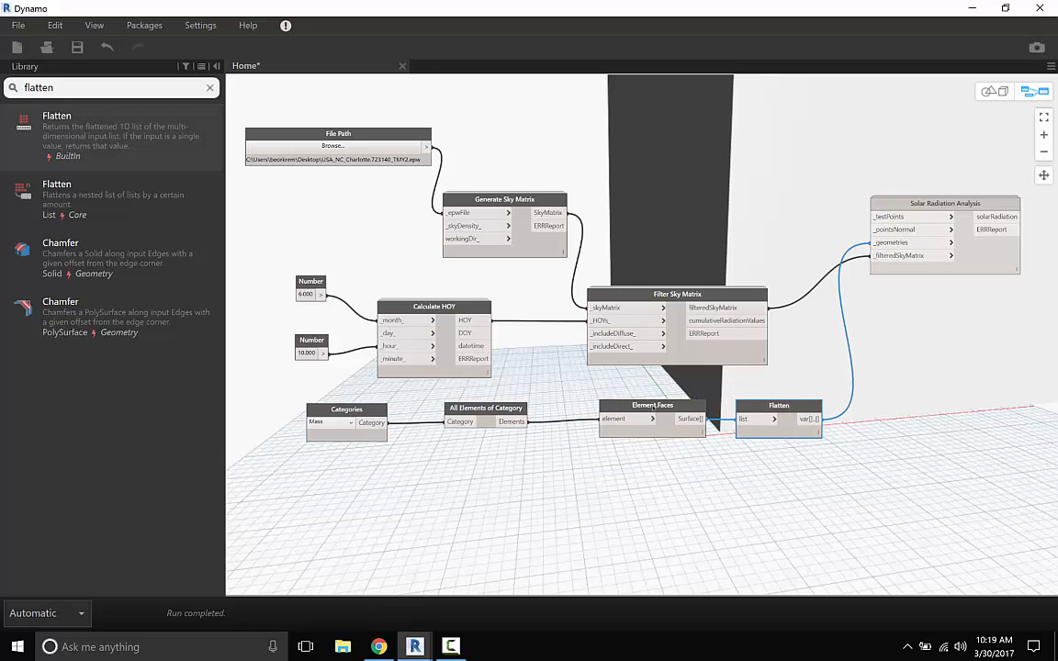
pyautogui.moveTo(637, 408); pyautogui.dragTo(607, 412)
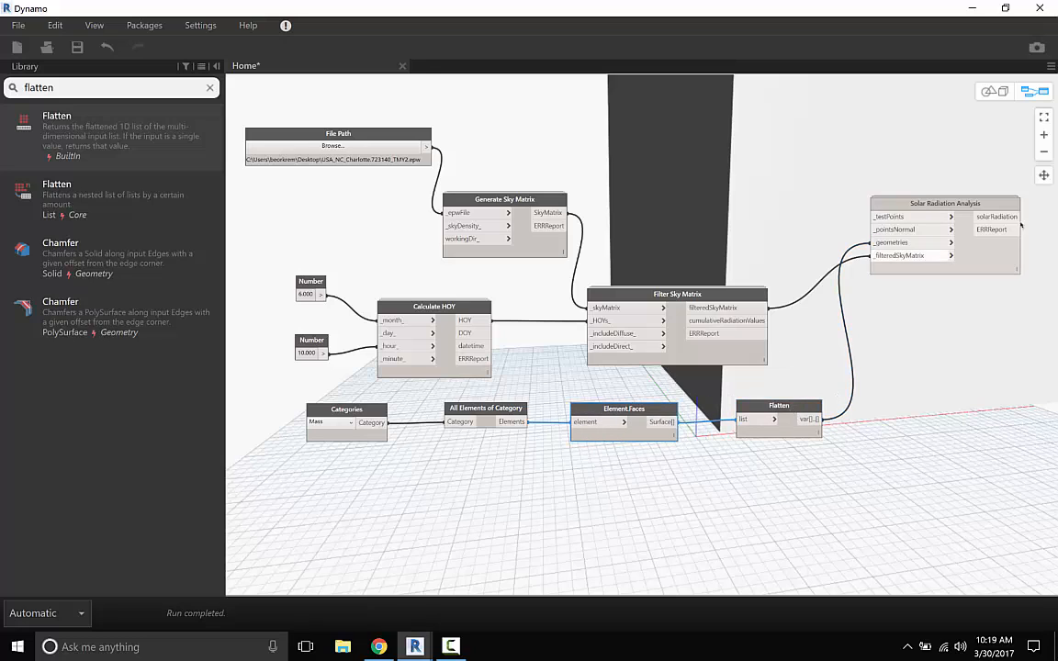
pyautogui.moveTo(689, 299); pyautogui.dragTo(698, 265)
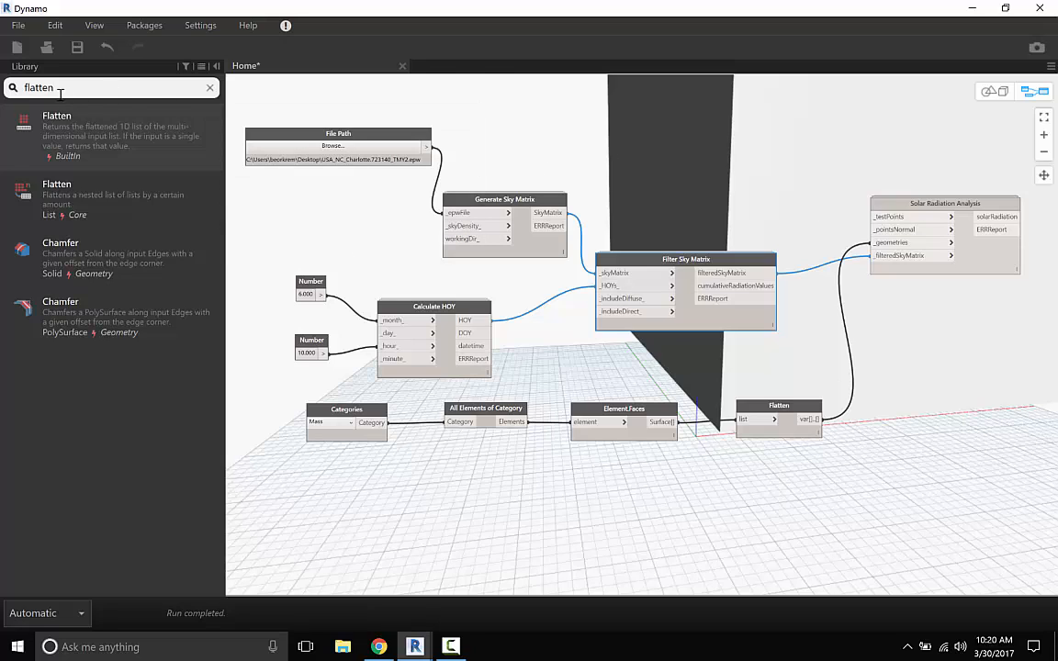
# - Search the library for "generate" and add Ladybug's Generate Test Points node
pyautogui.moveTo(64, 87); pyautogui.dragTo(16, 89)
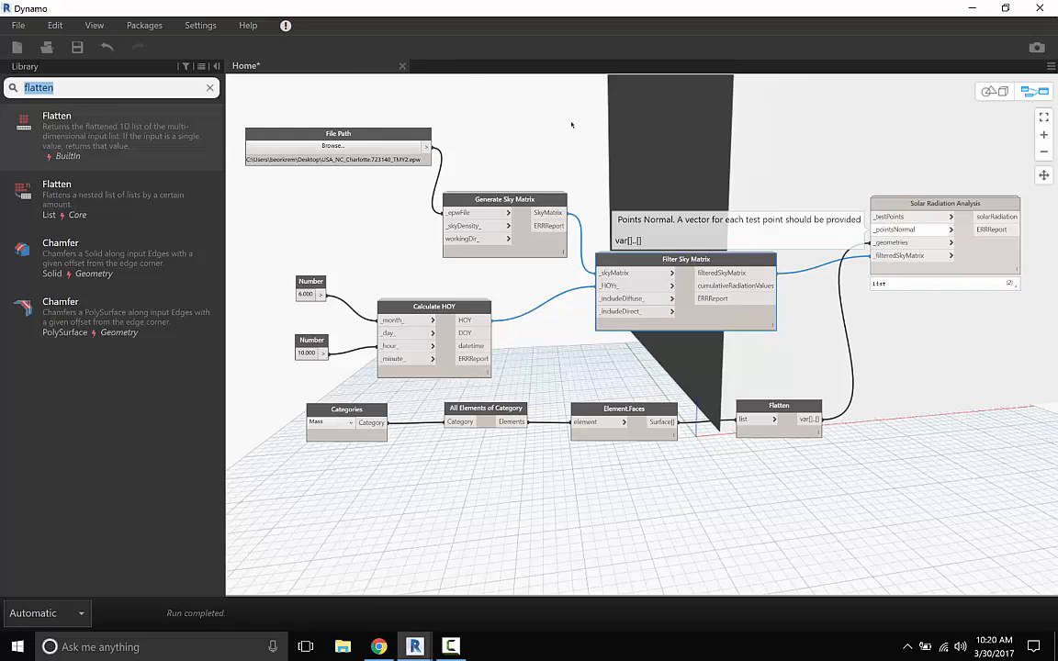
pyautogui.write('generate')
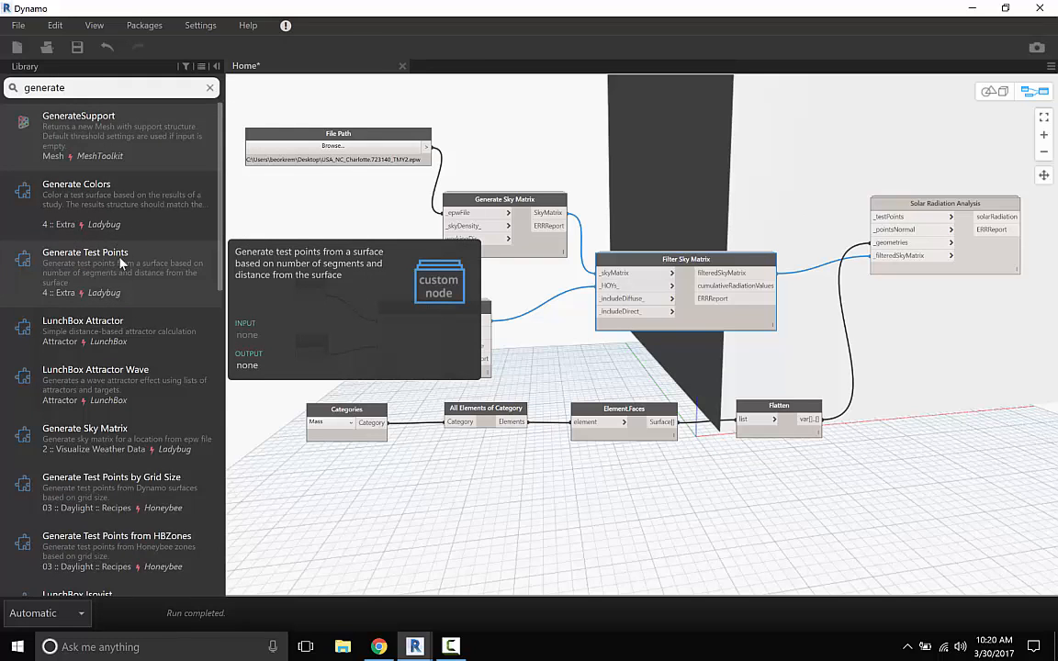
pyautogui.click(120, 262)
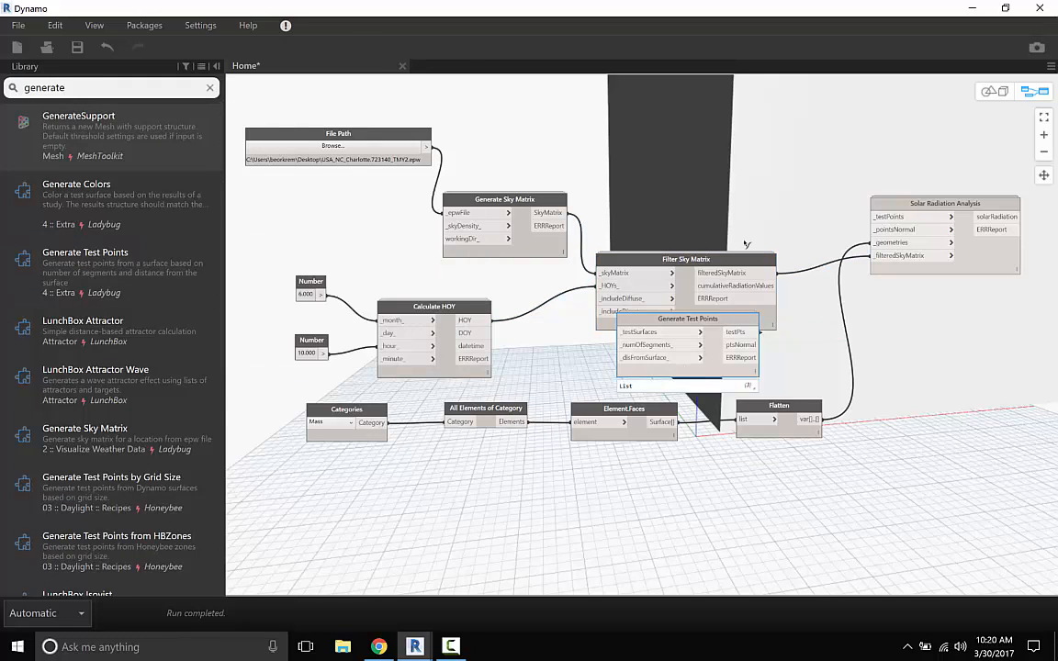
pyautogui.moveTo(754, 332); pyautogui.dragTo(753, 506)
pyautogui.doubleClick(789, 346)
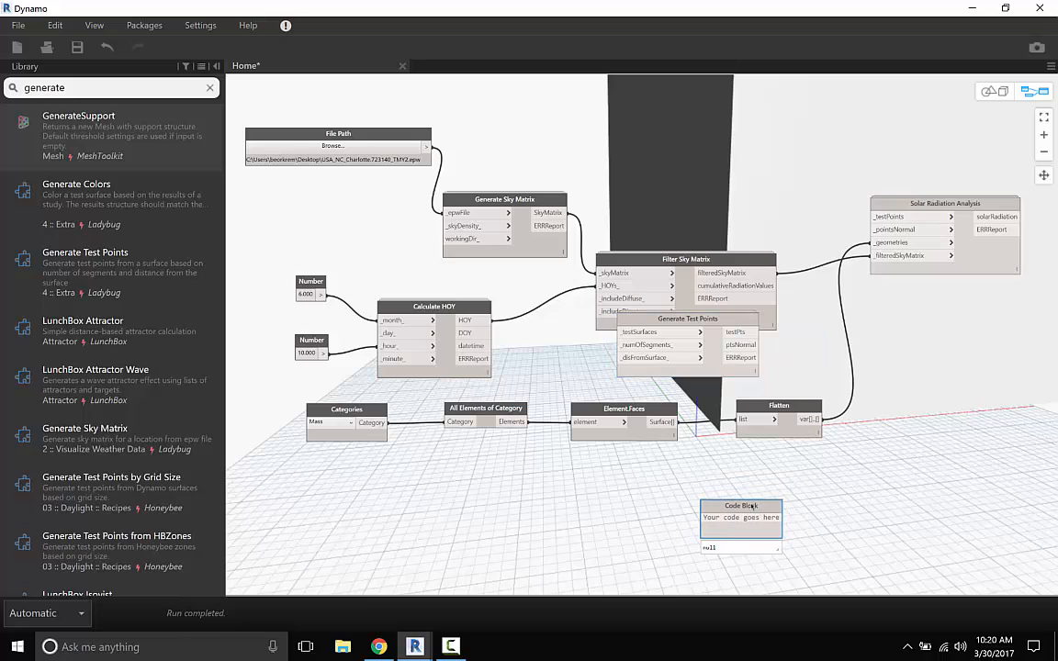
pyautogui.press('Delete')
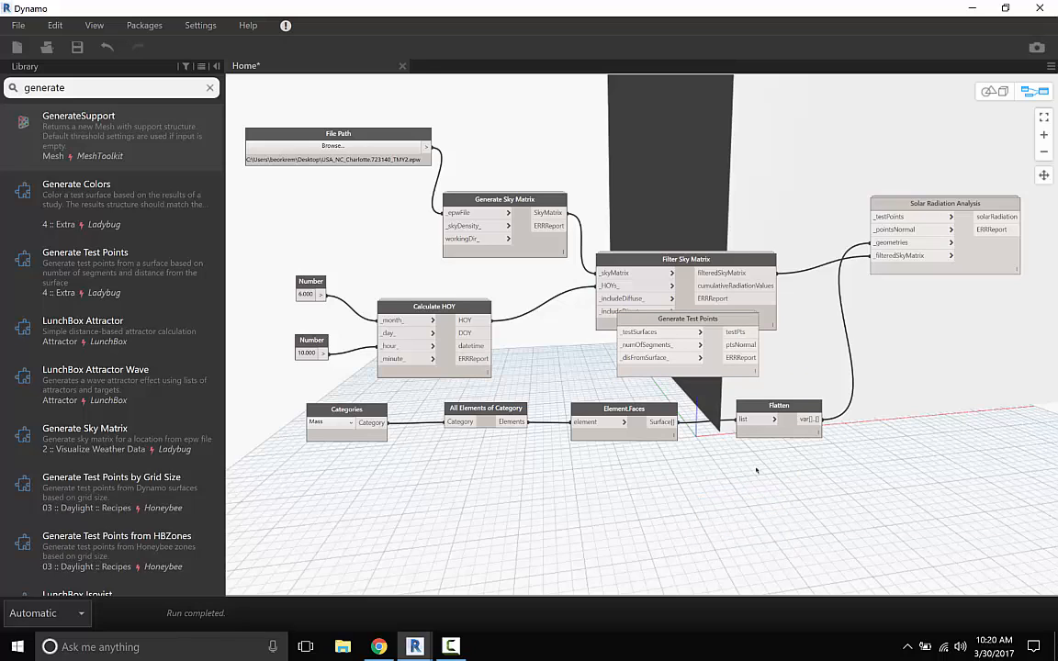
# - Move Generate Test Points above Filter Sky Matrix, and wire testPts to _testPoints and ptsNormal to _pointsNormal on Solar Radiation Analysis
pyautogui.moveTo(710, 320); pyautogui.dragTo(713, 166)
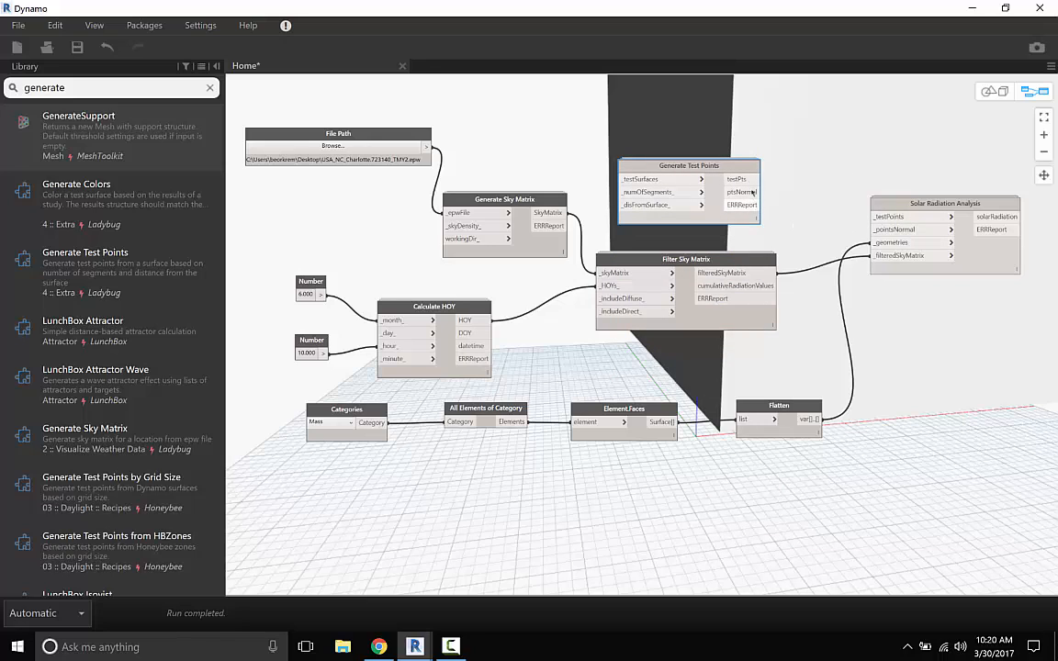
pyautogui.moveTo(738, 168); pyautogui.dragTo(763, 153)
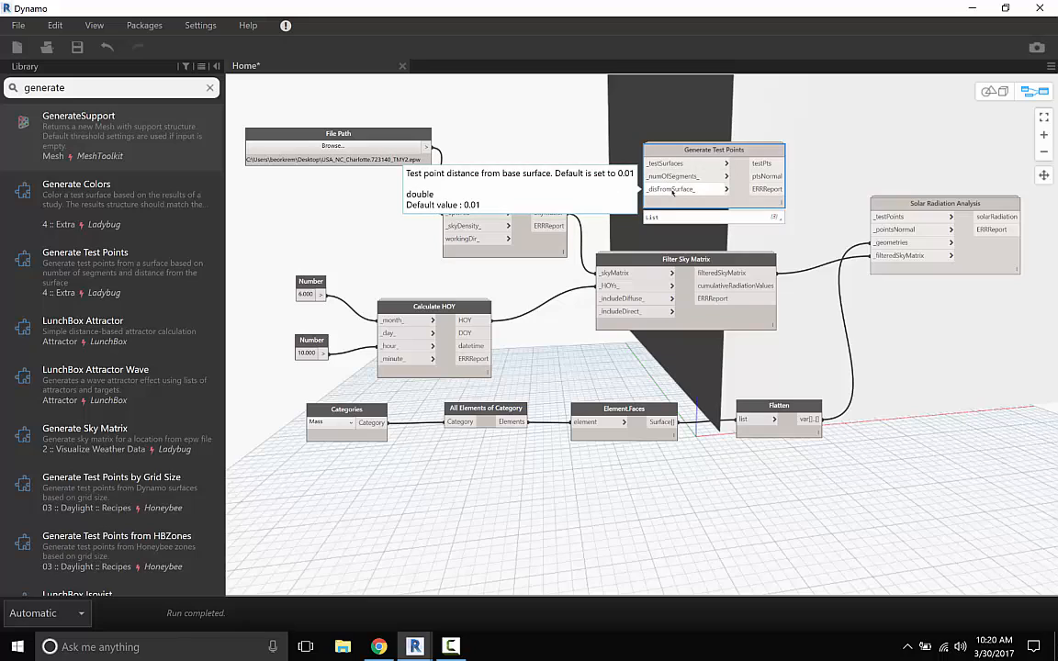
pyautogui.click(768, 164)
pyautogui.click(886, 218)
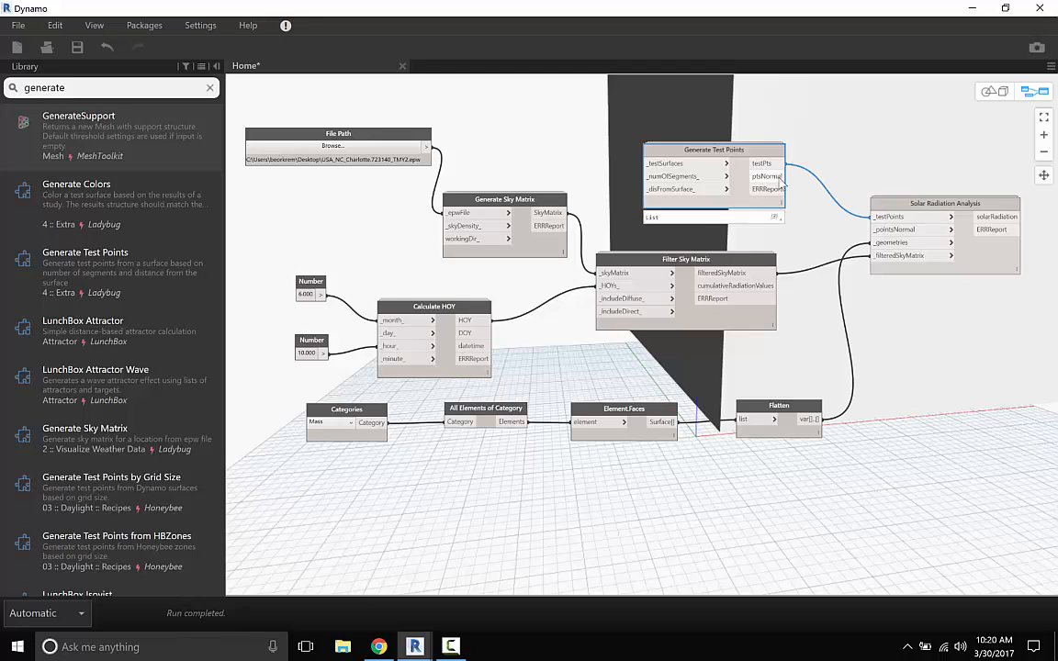
pyautogui.click(768, 177)
pyautogui.click(886, 231)
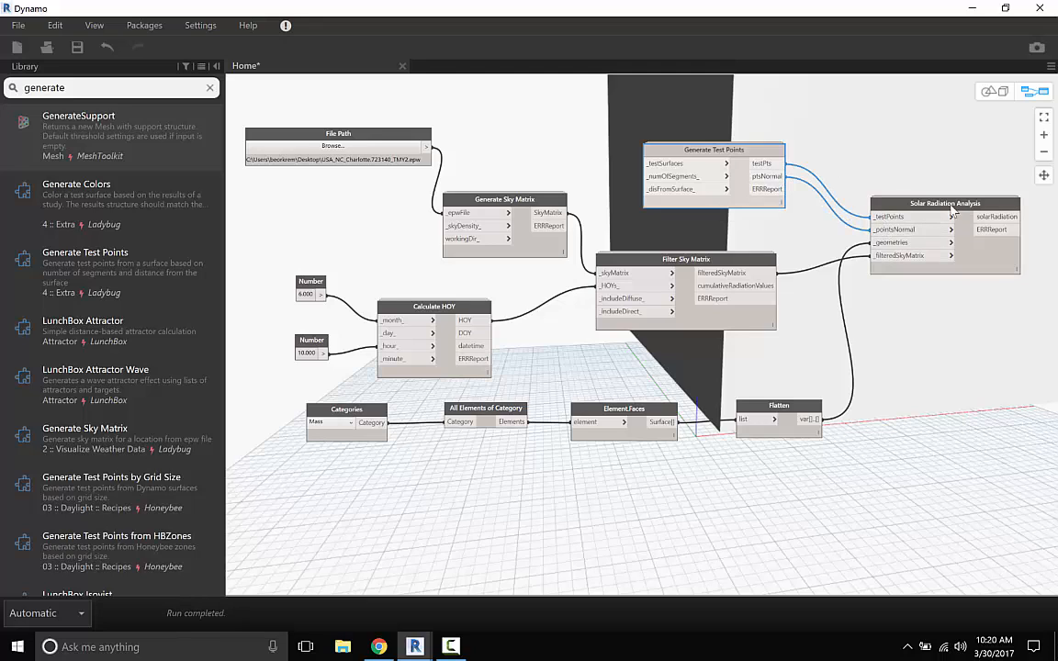
# - Space out the Solar Radiation Analysis and Generate Test Points nodes, and wire Flatten's output into _testSurfaces
pyautogui.moveTo(971, 203); pyautogui.dragTo(1009, 197)
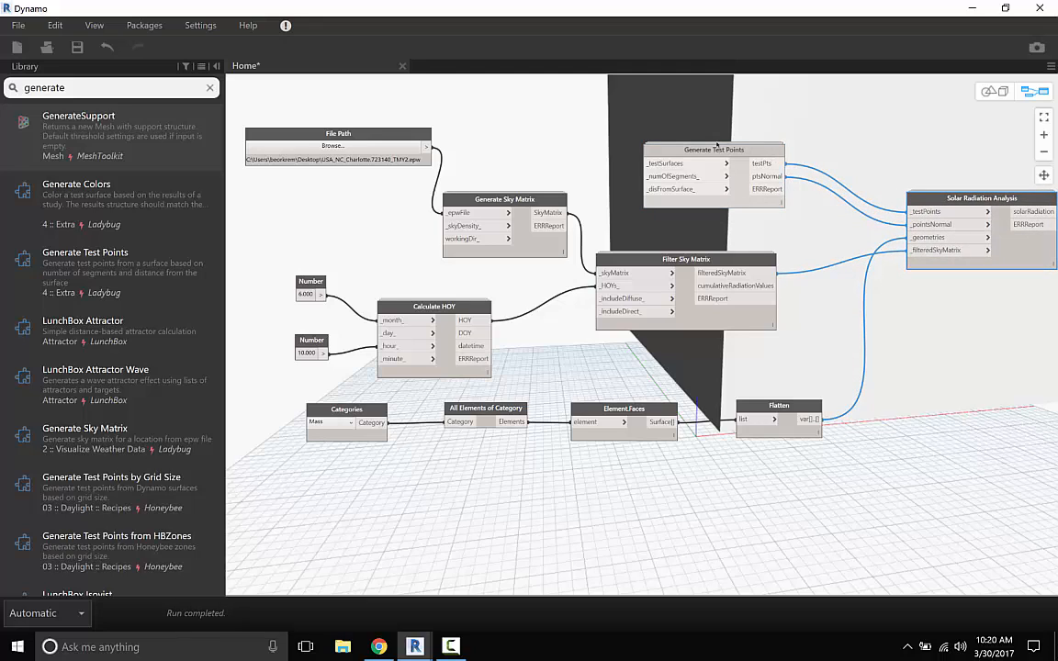
pyautogui.moveTo(723, 154); pyautogui.dragTo(728, 131)
pyautogui.click(817, 418)
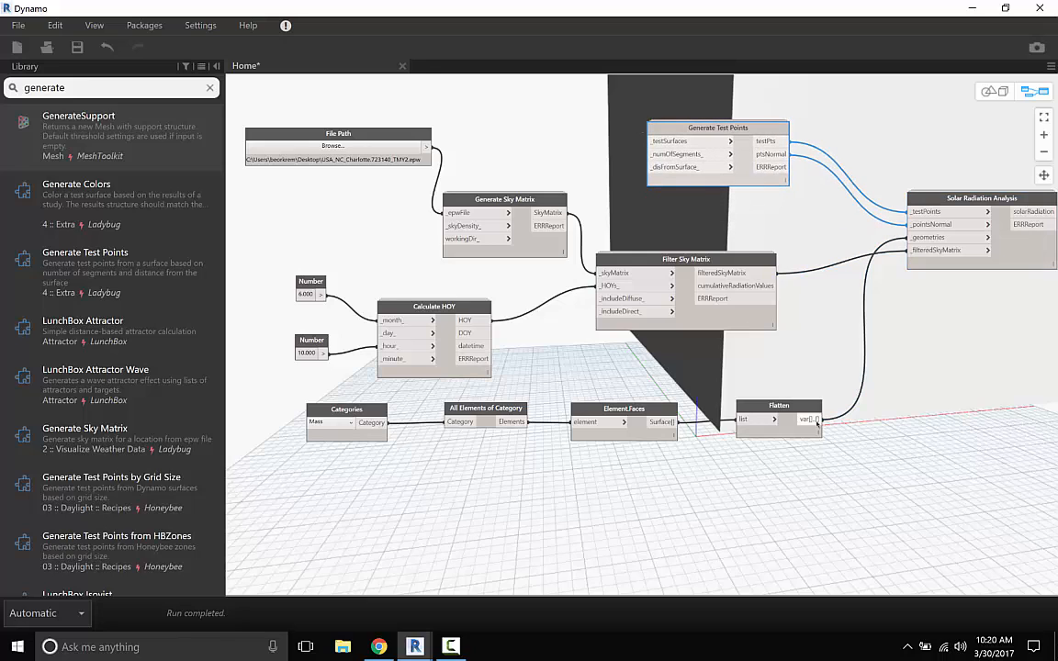
pyautogui.click(653, 142)
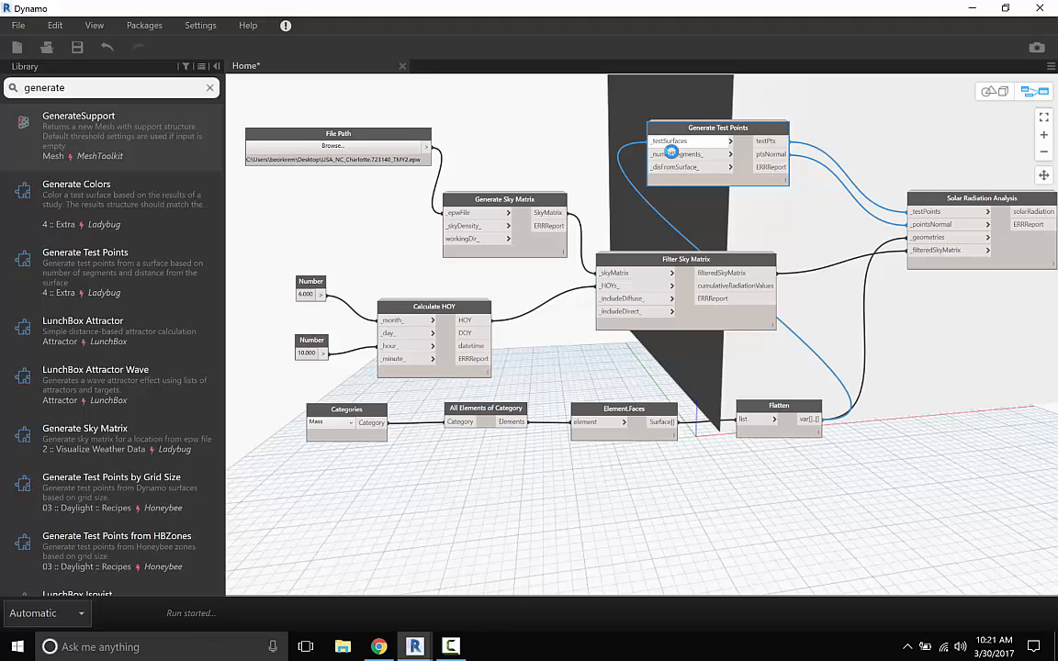
pyautogui.click(452, 647)
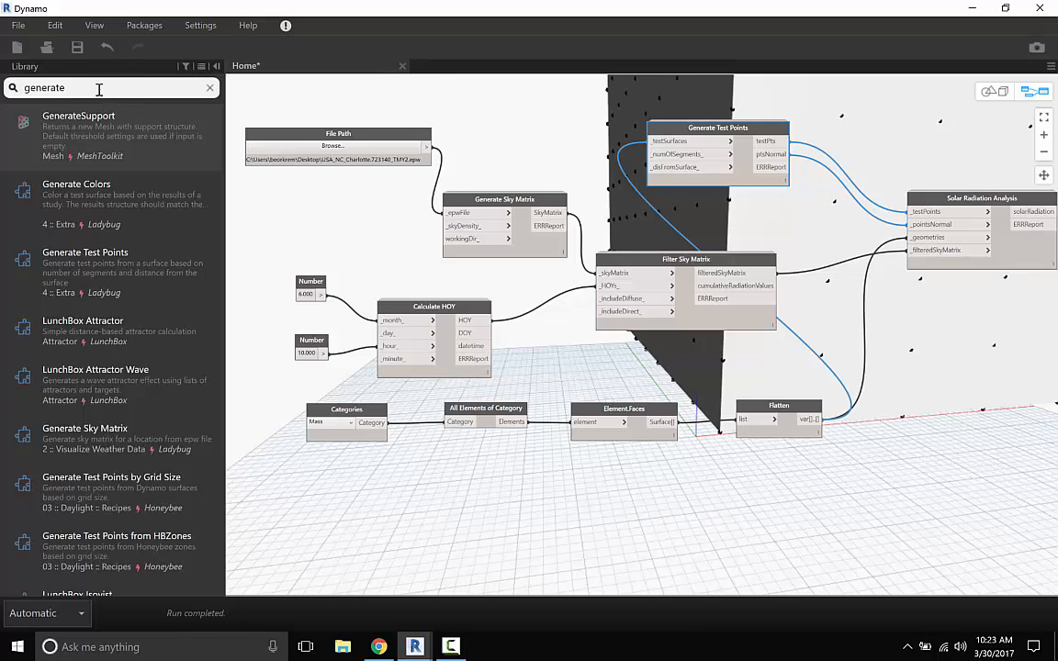
# - Search the library for "number", add a Number Slider and place it above Generate Sky Matrix
pyautogui.moveTo(95, 88); pyautogui.dragTo(4, 80)
pyautogui.write('number')
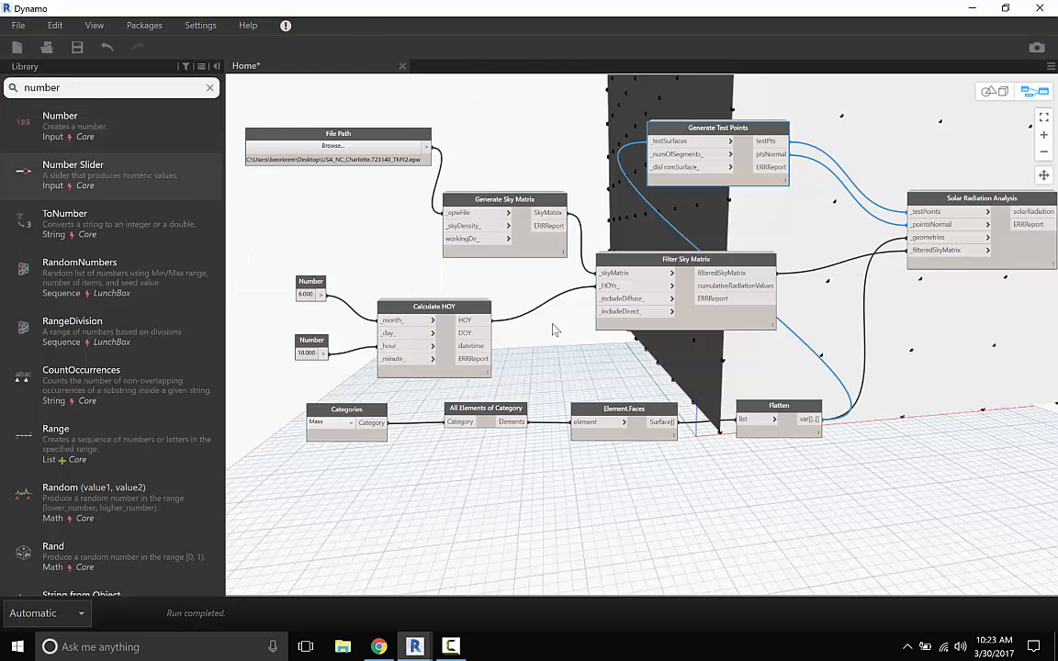
pyautogui.click(87, 174)
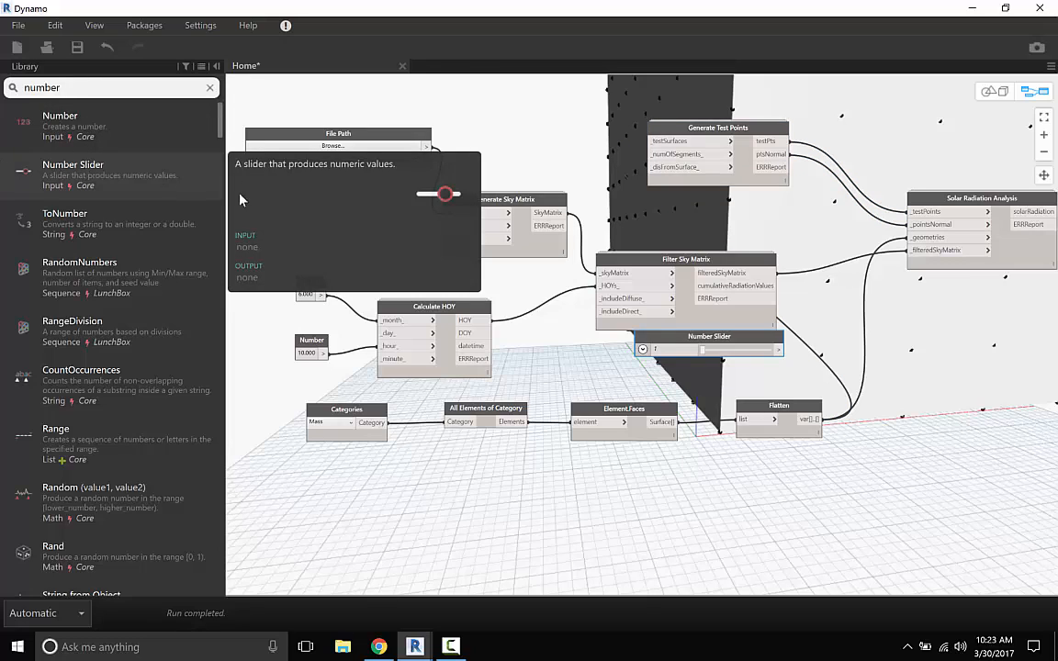
pyautogui.moveTo(633, 338); pyautogui.dragTo(514, 111)
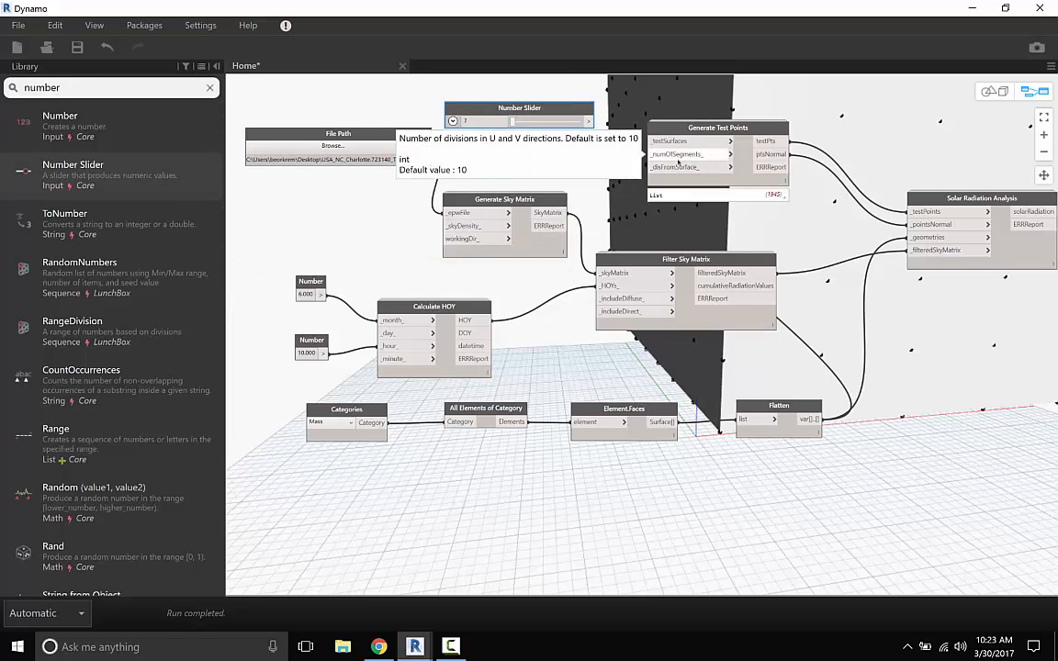
# - Set the Number Slider to 4 and wire it into _numOfSegments_ of Generate Test Points
pyautogui.moveTo(482, 121); pyautogui.dragTo(451, 121)
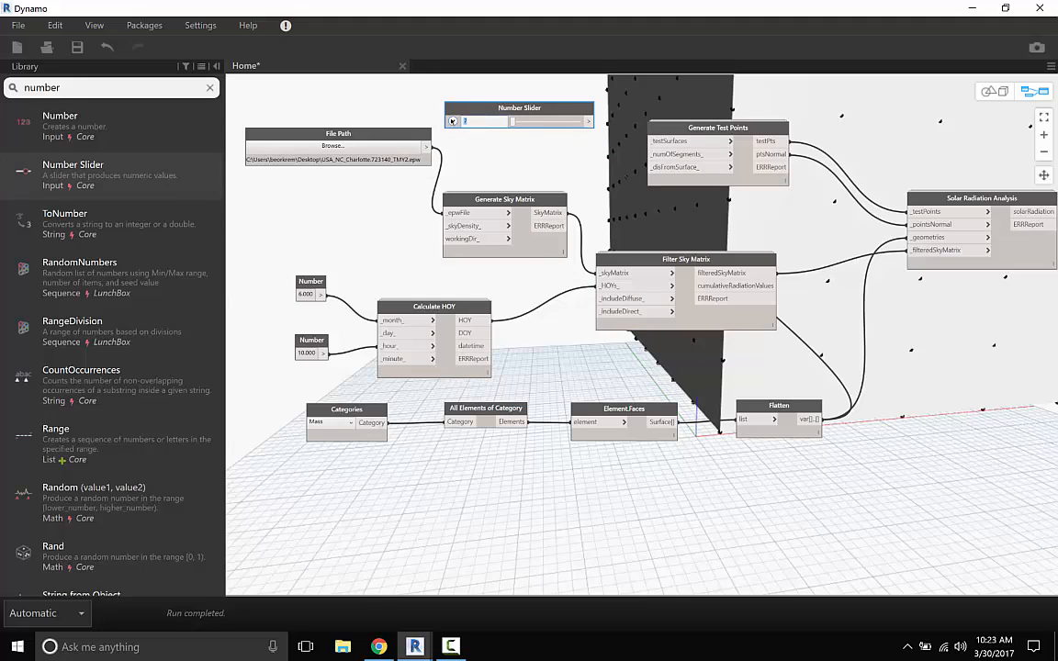
pyautogui.write('4')
pyautogui.moveTo(588, 122); pyautogui.dragTo(654, 154)
pyautogui.click(655, 158)
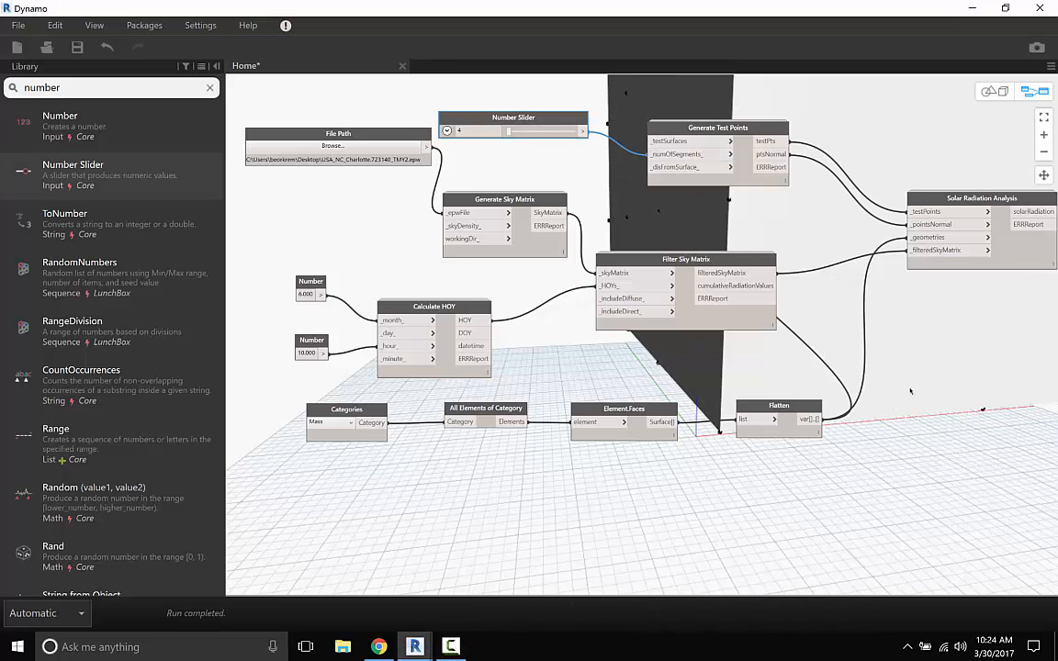
# - Move Solar Radiation Analysis slightly farther from its source nodes and examine its list of radiation values
pyautogui.moveTo(910, 391); pyautogui.dragTo(659, 400, button='middle')
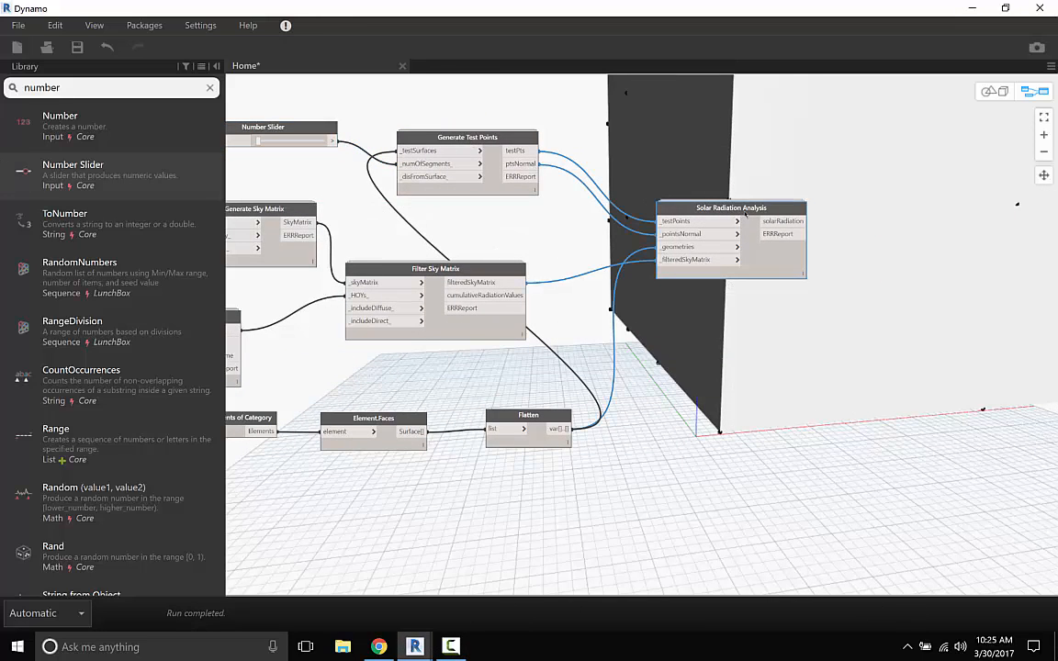
pyautogui.moveTo(749, 219); pyautogui.dragTo(770, 217)
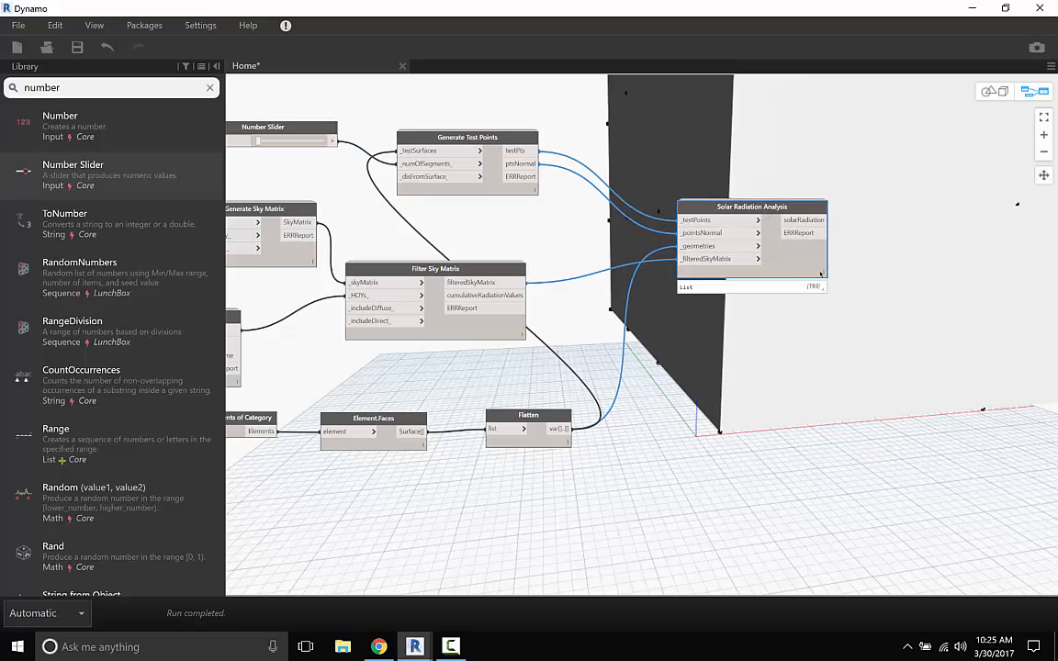
pyautogui.moveTo(817, 287)
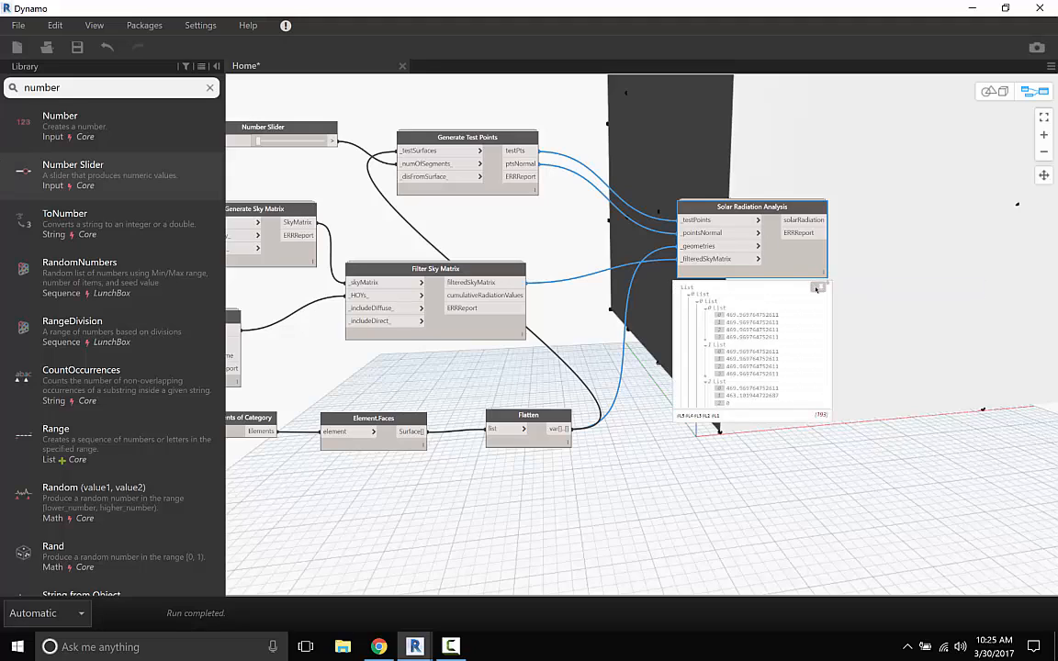
pyautogui.scroll(-3, 829, 303)
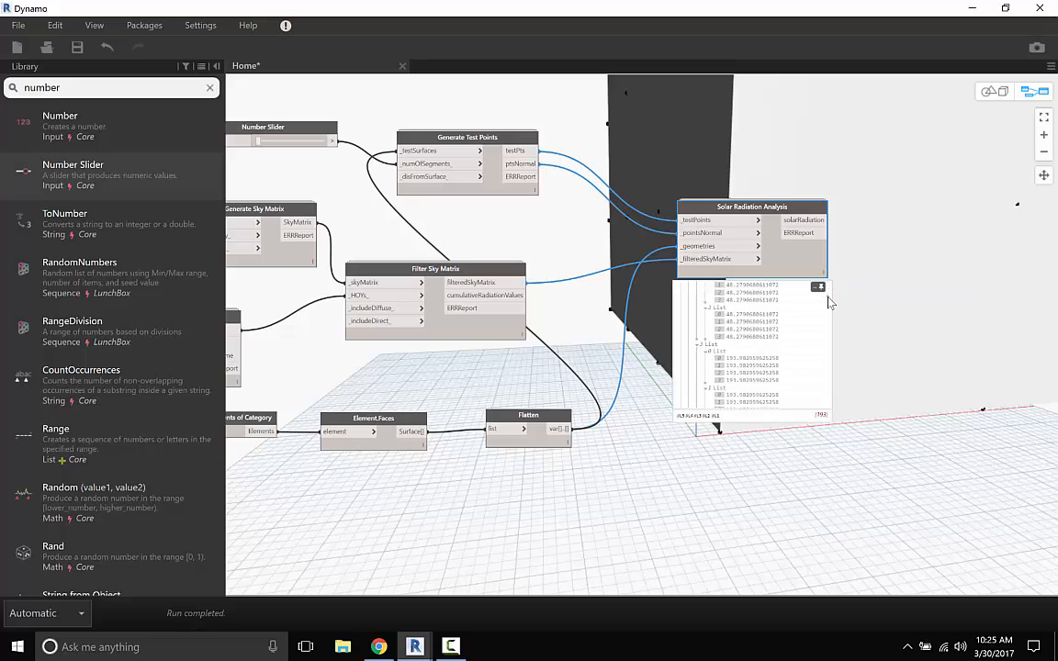
# - Read through the remaining solarRadiation values in the output preview of Solar Radiation Analysis, returning to the start of the list
pyautogui.scroll(-2, 827, 305)
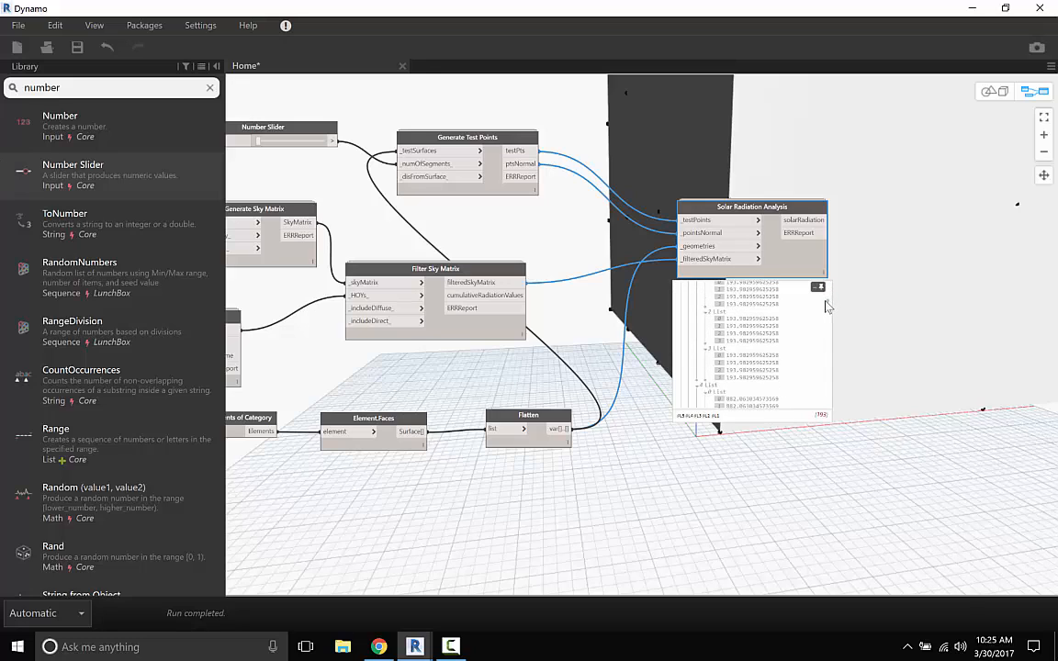
pyautogui.scroll(-5, 826, 308)
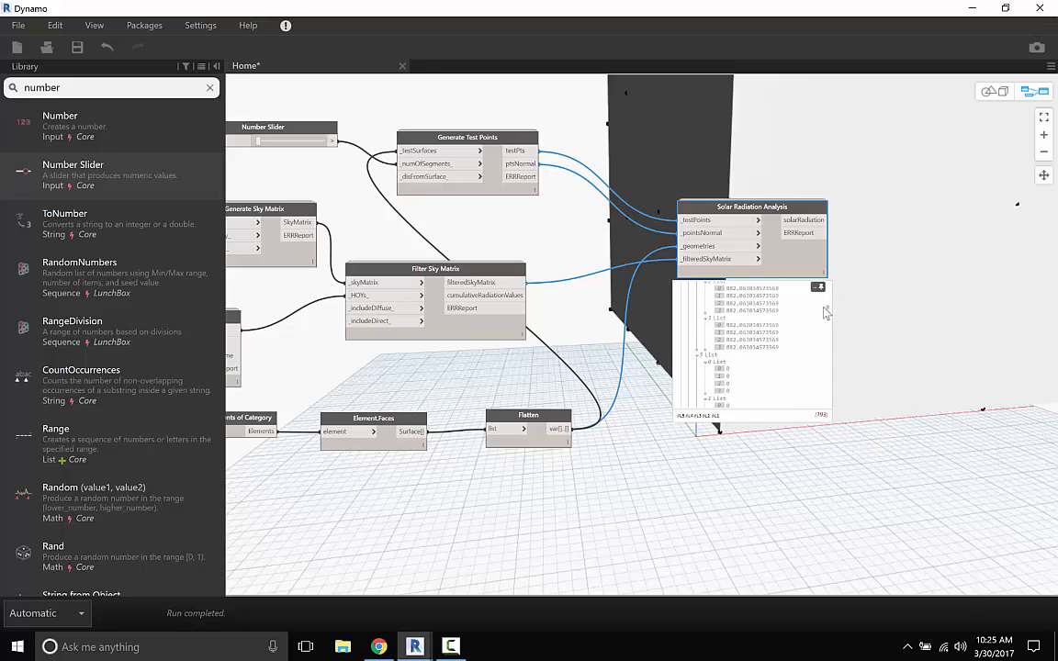
pyautogui.scroll(-1, 826, 320)
pyautogui.scroll(-5, 826, 320)
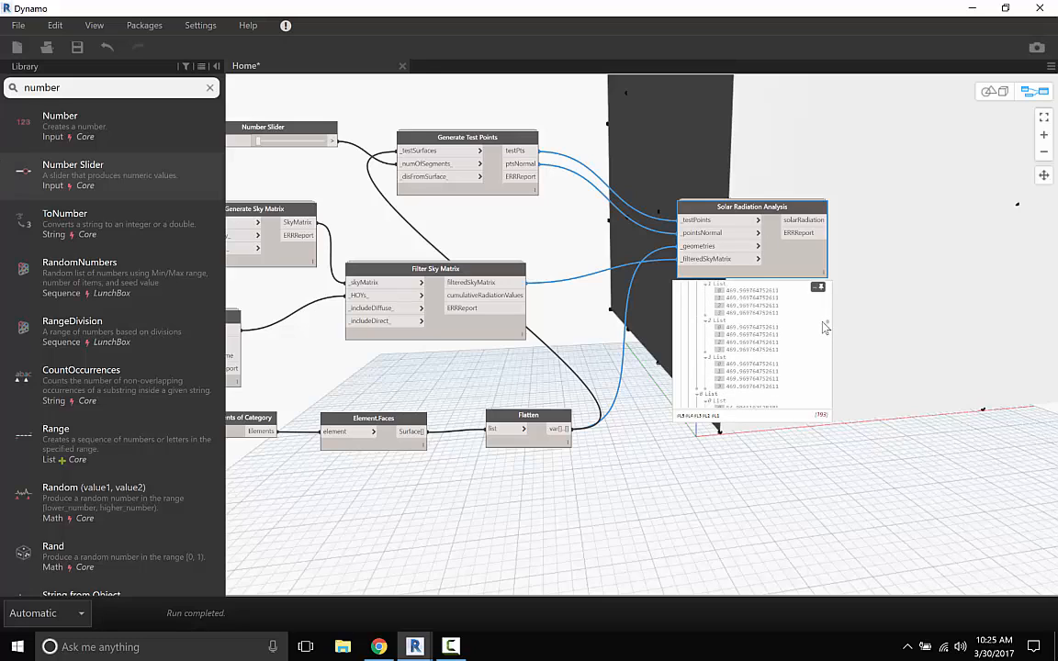
pyautogui.scroll(-3, 823, 349)
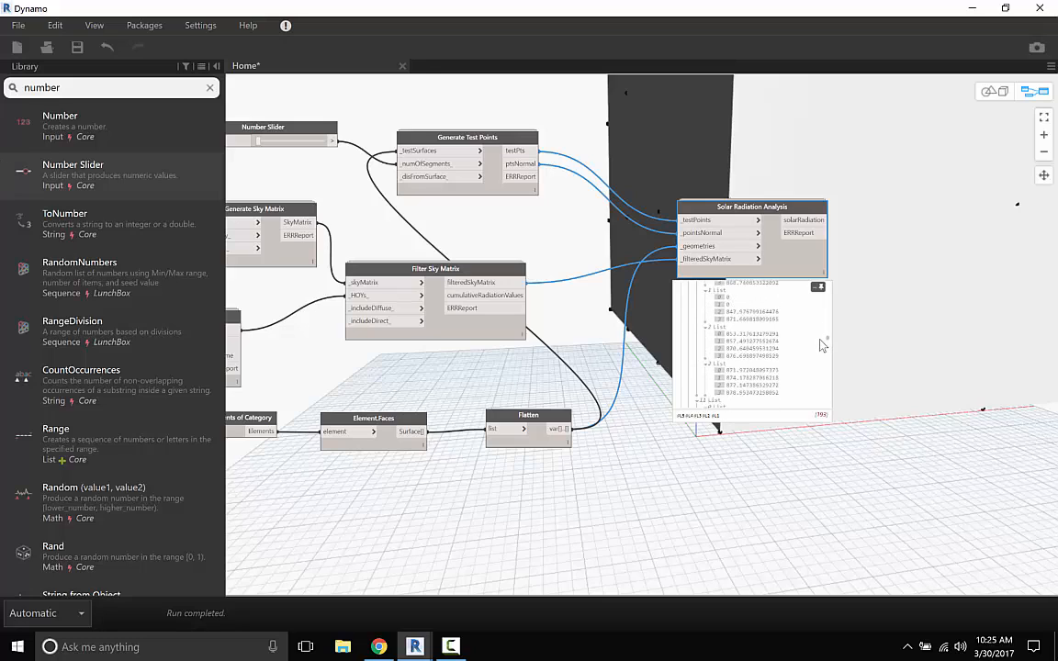
pyautogui.scroll(-5, 823, 355)
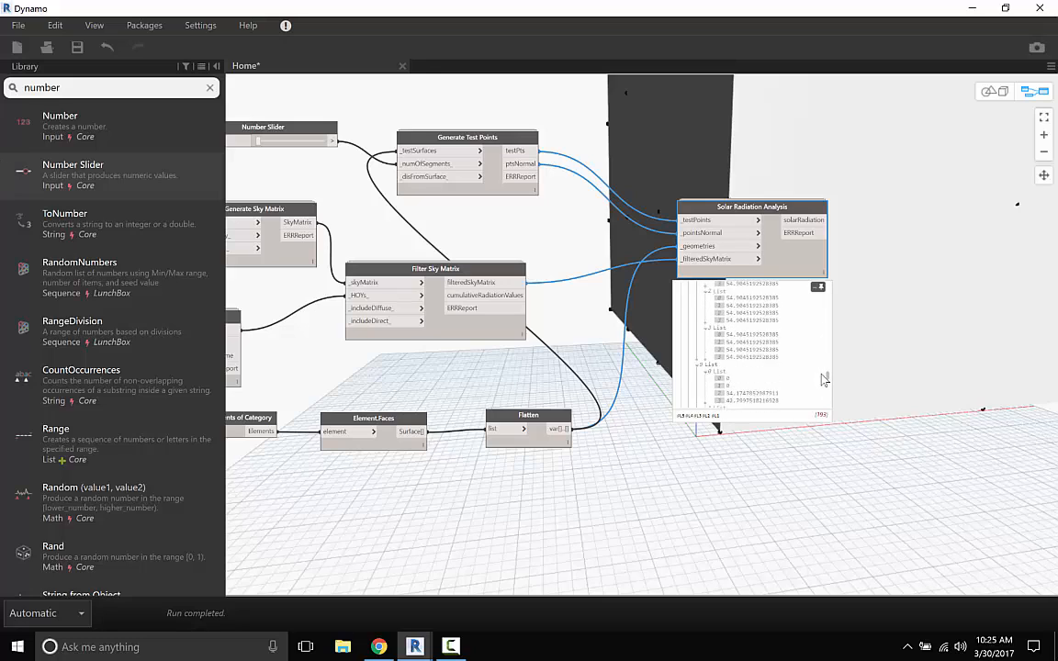
pyautogui.moveTo(832, 347); pyautogui.dragTo(836, 274)
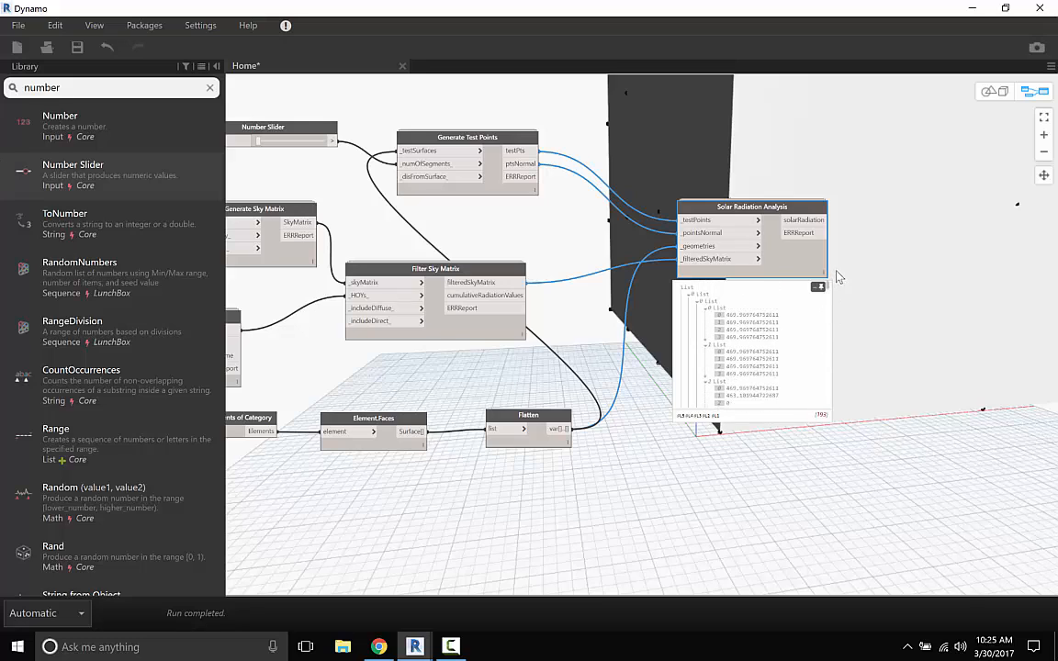
pyautogui.click(840, 462)
pyautogui.scroll(-2, 880, 429)
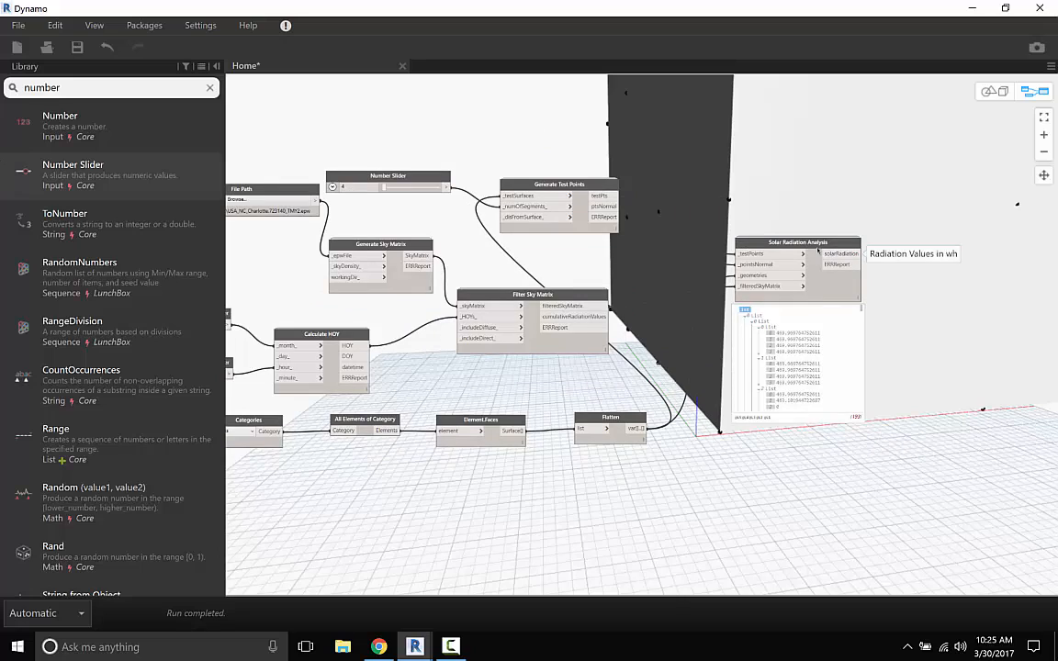
pyautogui.moveTo(857, 365)
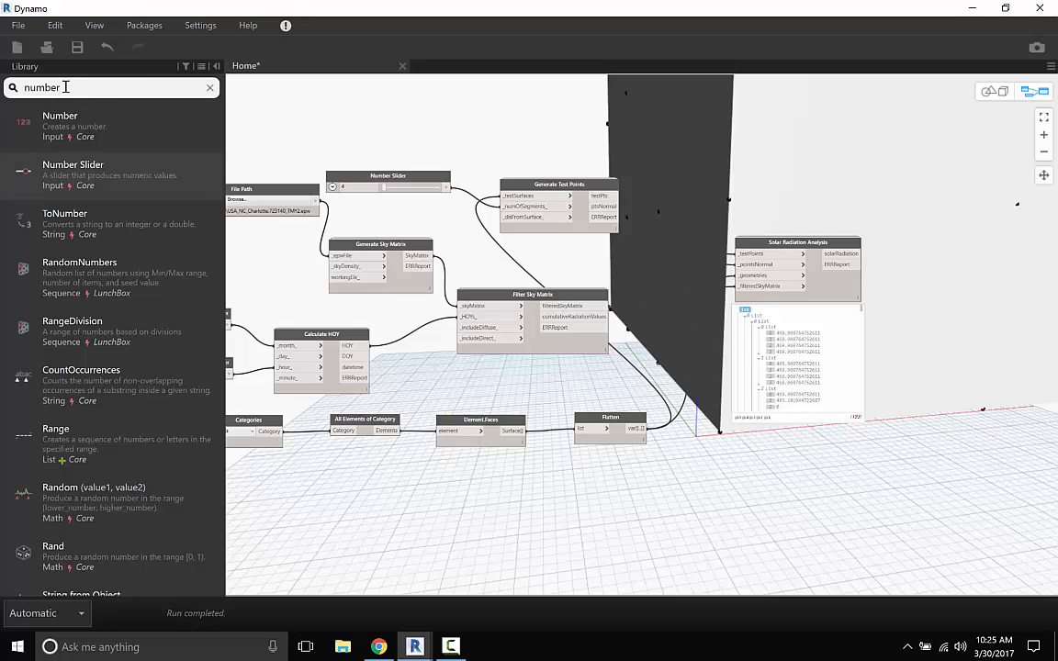
# - Search the library for "generate", add Generate Colors beyond Solar Radiation Analysis, and wire solarRadiation into its _values input
pyautogui.moveTo(63, 86); pyautogui.dragTo(22, 86)
pyautogui.write('generate')
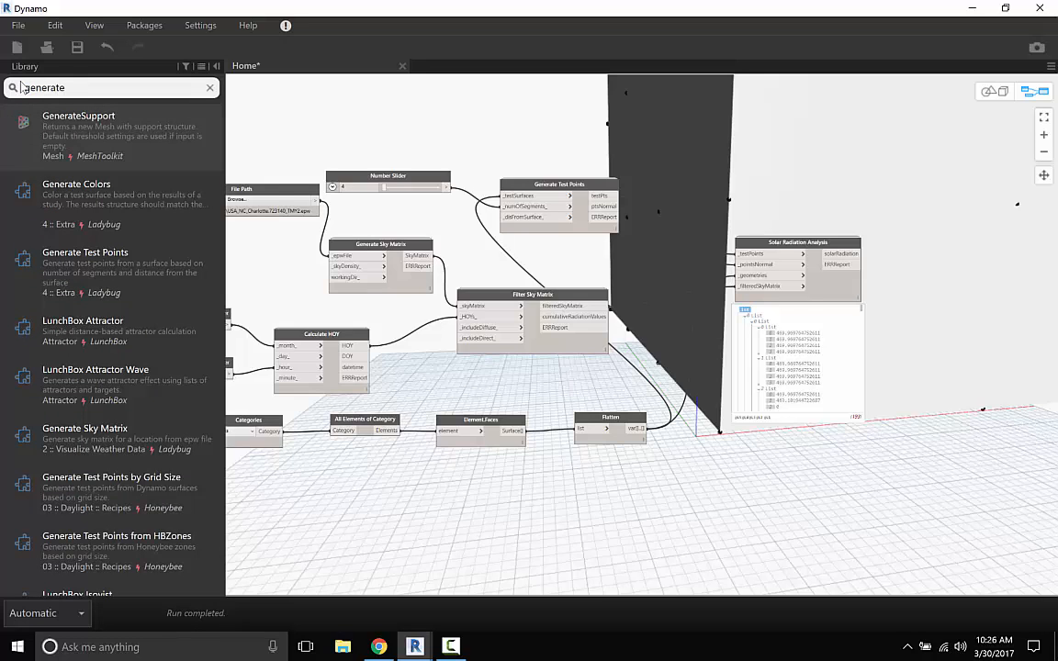
pyautogui.moveTo(44, 209)
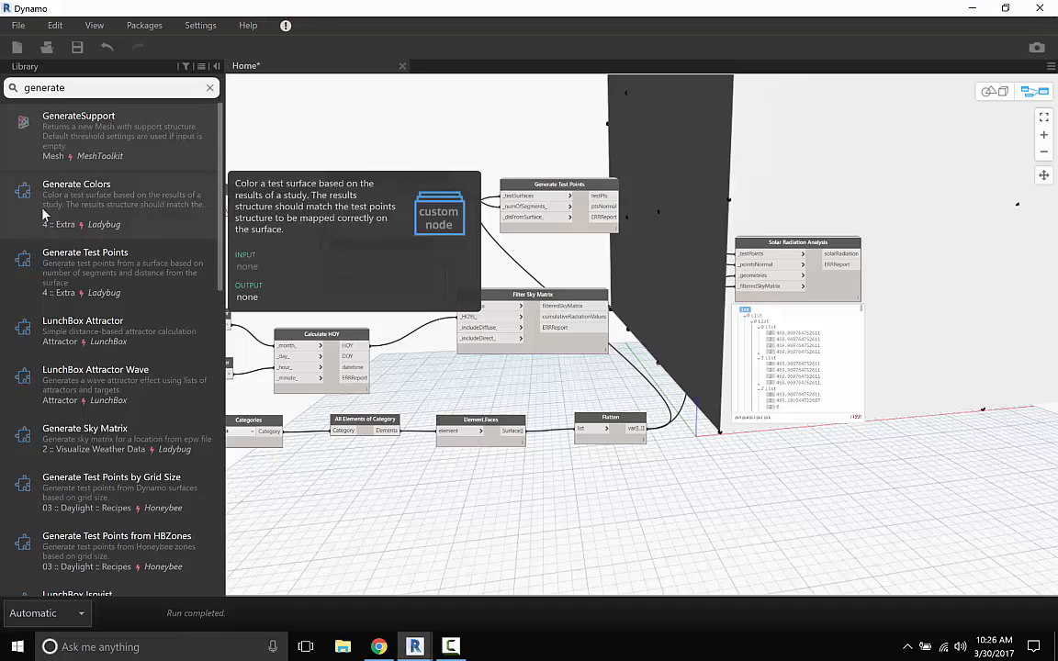
pyautogui.click(92, 191)
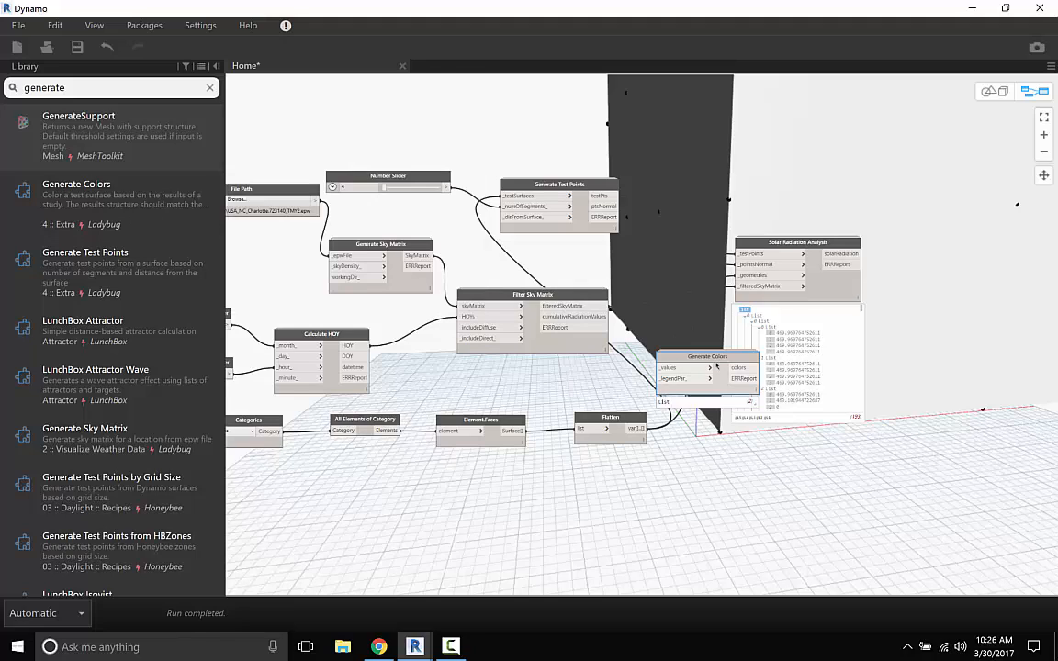
pyautogui.moveTo(718, 361); pyautogui.dragTo(1007, 345)
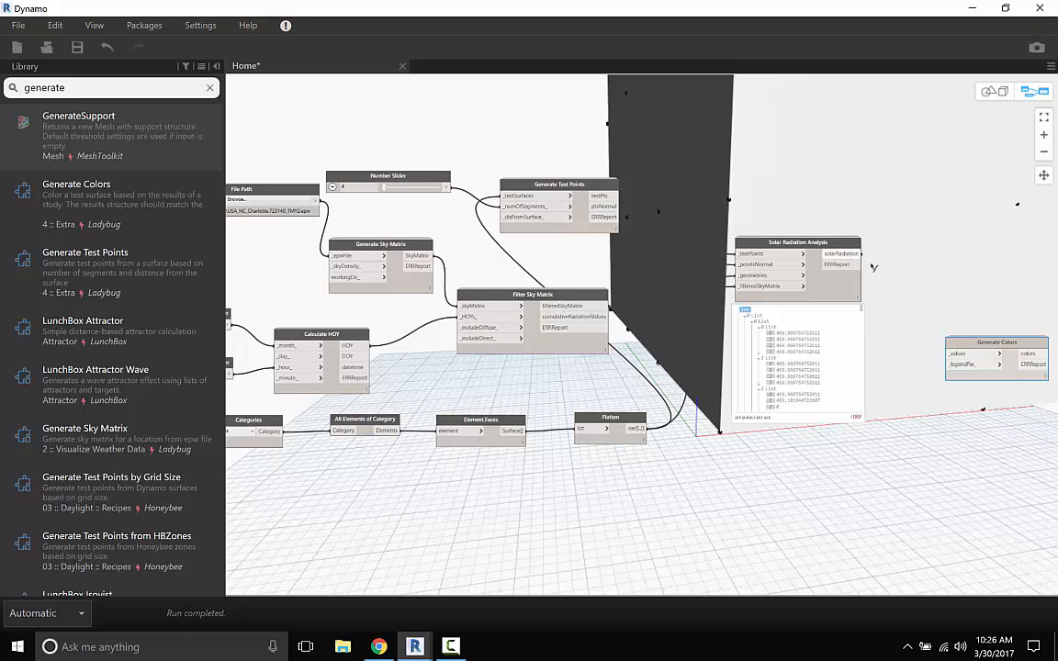
pyautogui.click(839, 251)
pyautogui.click(963, 356)
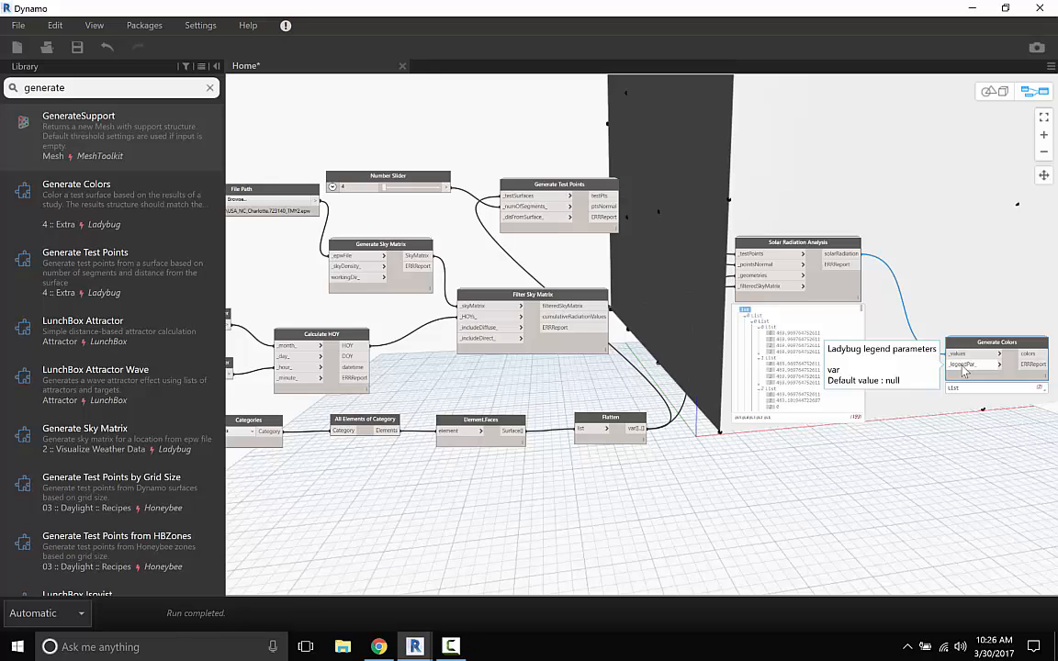
# - Search the library for "legend", add Legend Parameters below Solar Radiation Analysis, and wire its legendPar output into Generate Colors' _legendPar_
pyautogui.moveTo(101, 124)
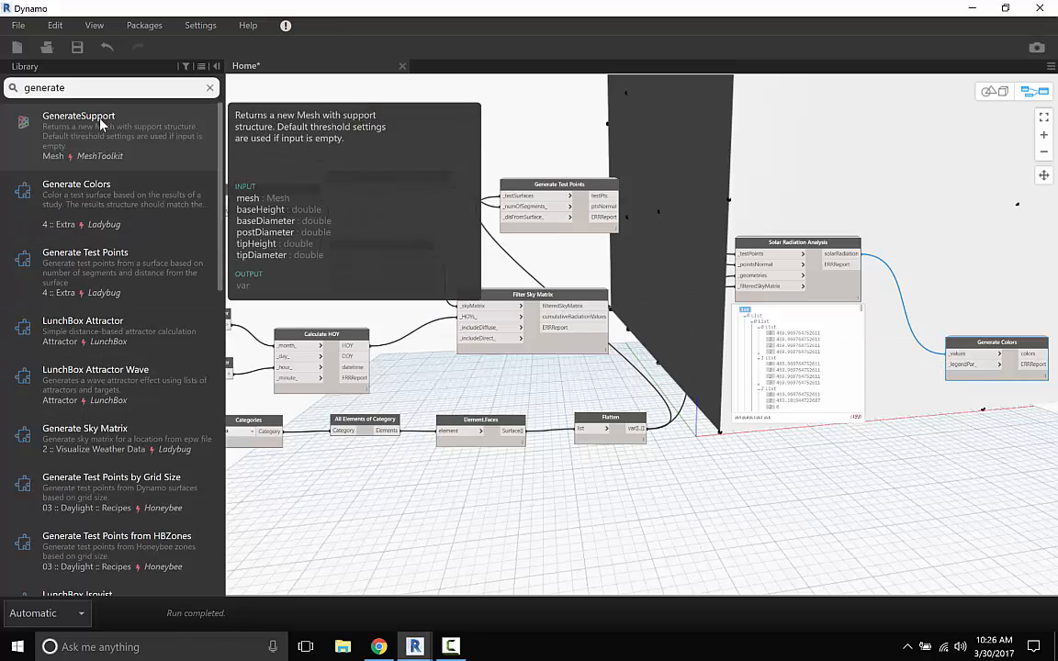
pyautogui.moveTo(73, 87); pyautogui.dragTo(5, 87)
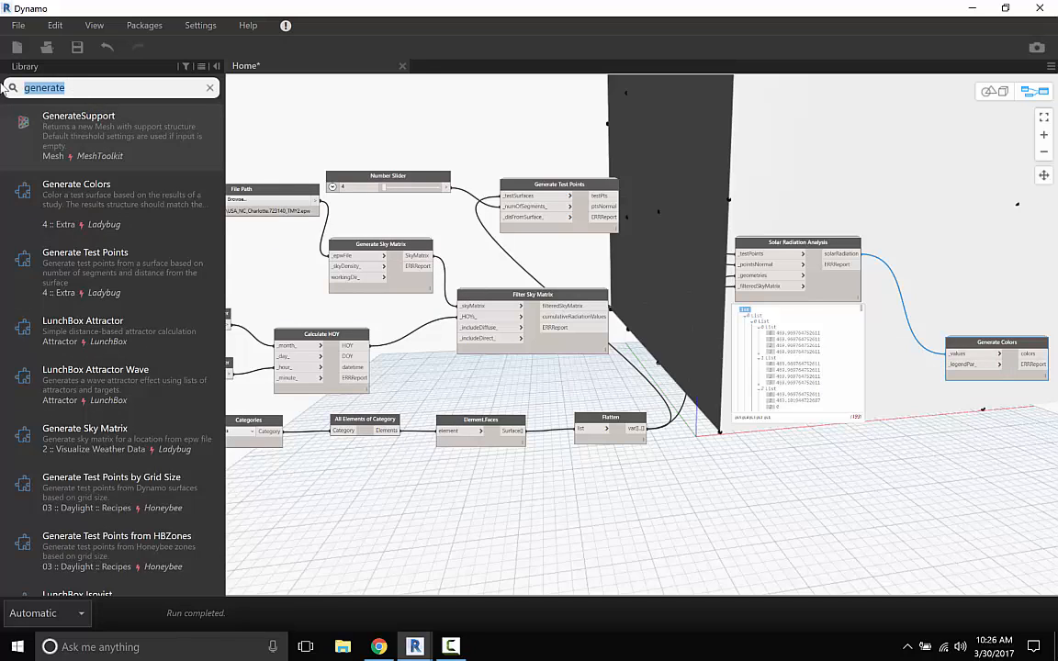
pyautogui.write('legned')
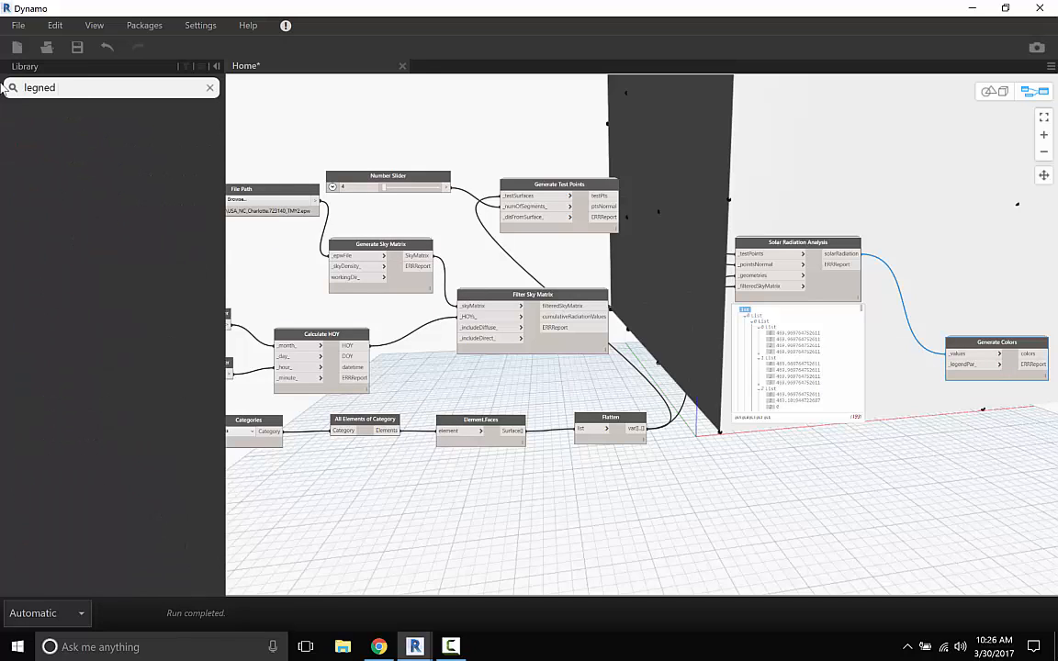
pyautogui.press('BackSpace')
pyautogui.press('BackSpace')
pyautogui.press('BackSpace')
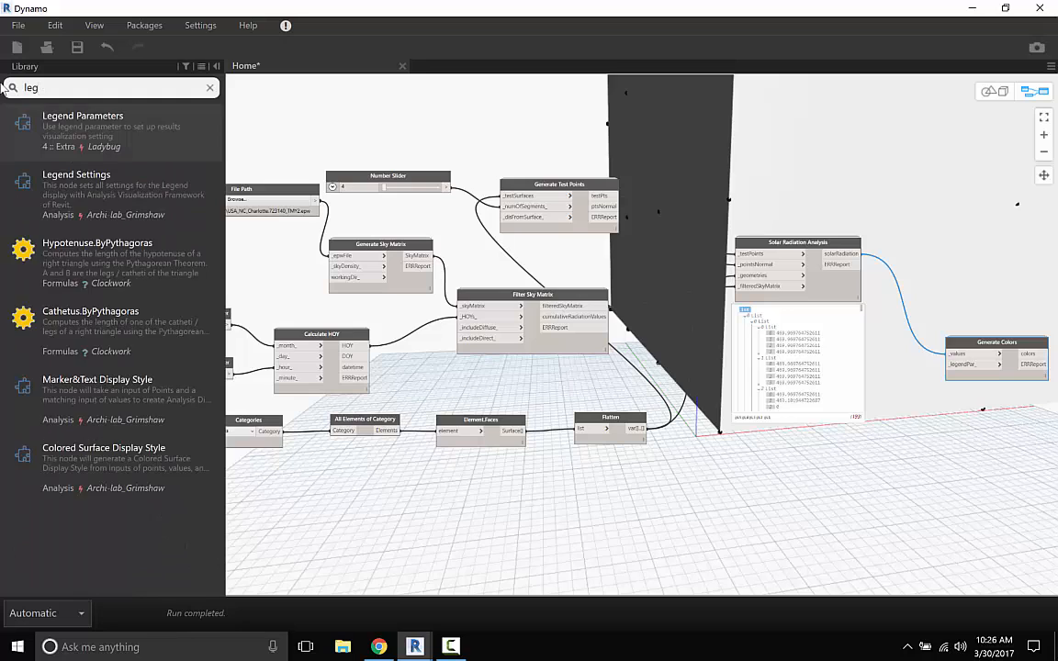
pyautogui.write('end')
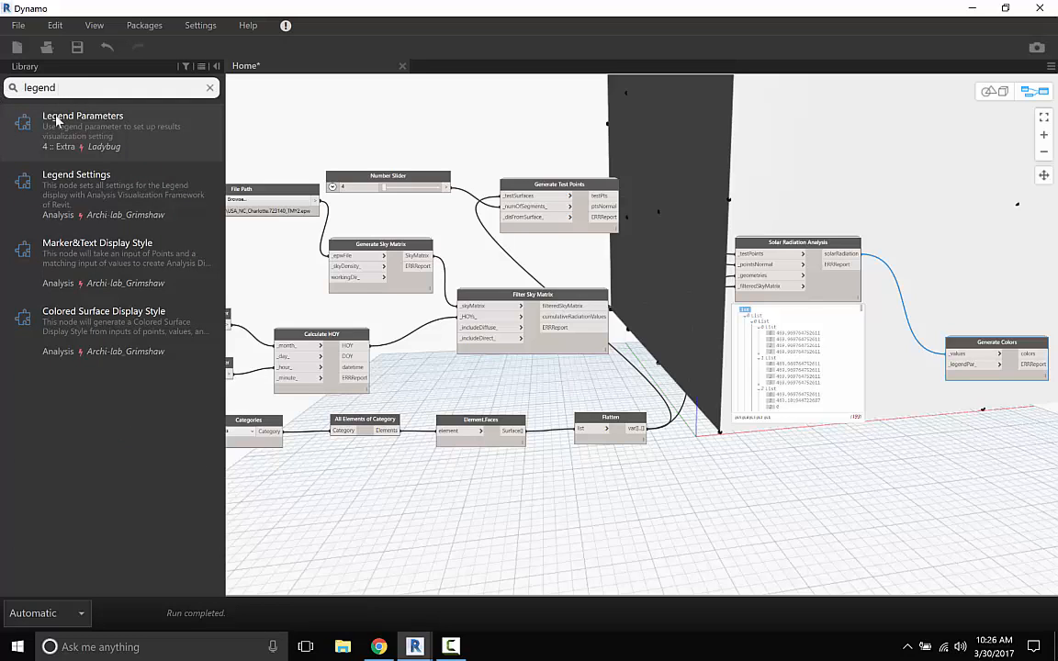
pyautogui.moveTo(82, 119); pyautogui.dragTo(978, 356)
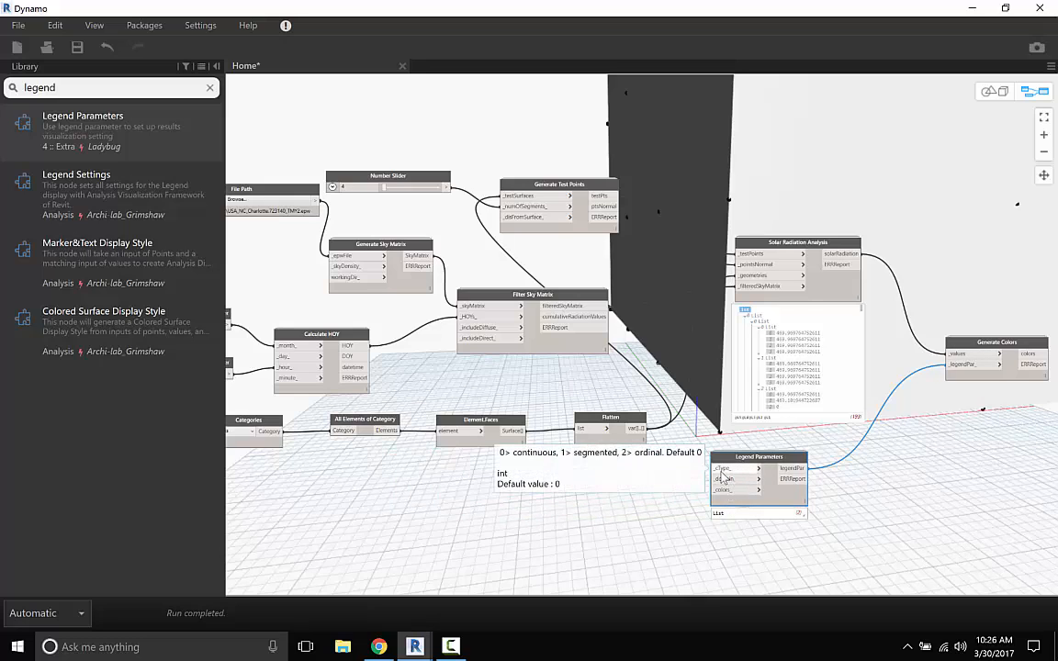
# - Search the library for "colors lb", add LB Color Range beside Legend Parameters, and wire its colors output into _colors_
pyautogui.moveTo(114, 265)
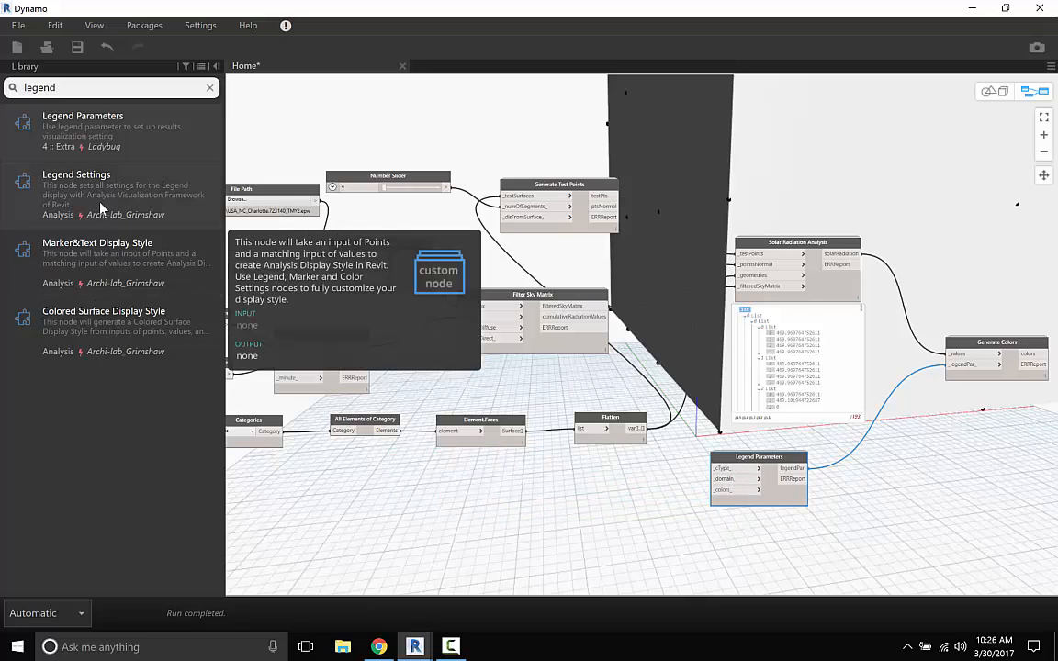
pyautogui.moveTo(101, 209)
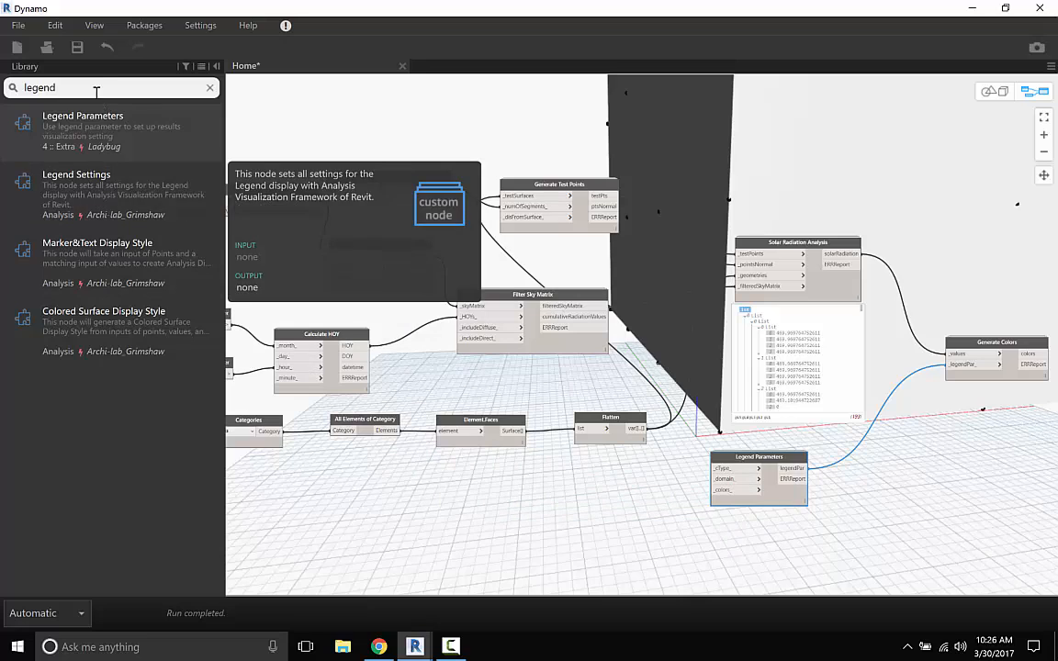
pyautogui.moveTo(75, 88); pyautogui.dragTo(1, 87)
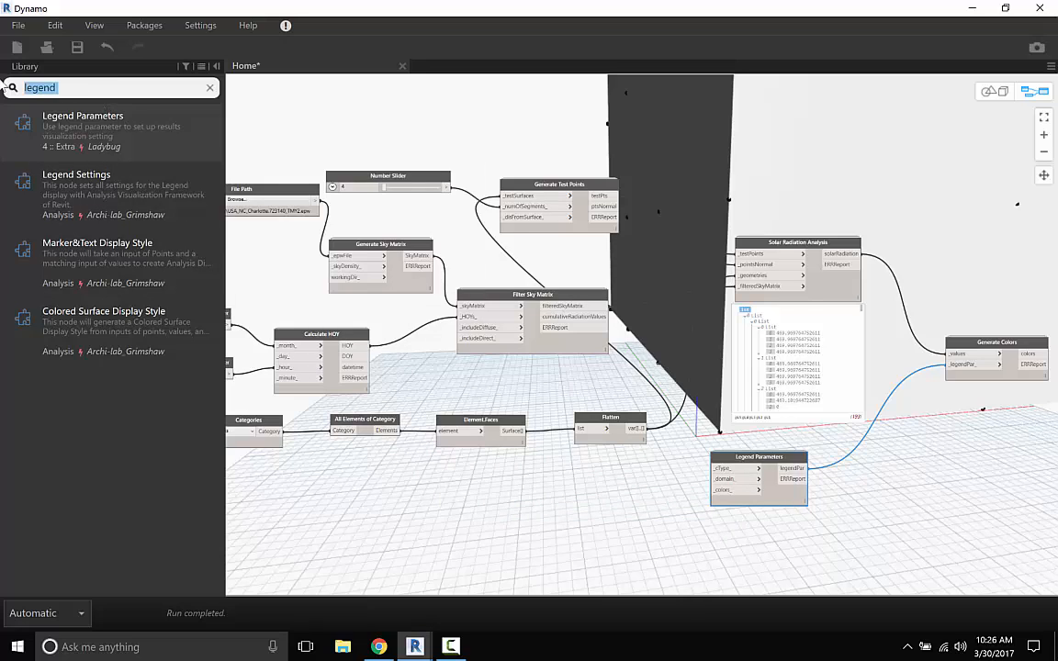
pyautogui.write('col')
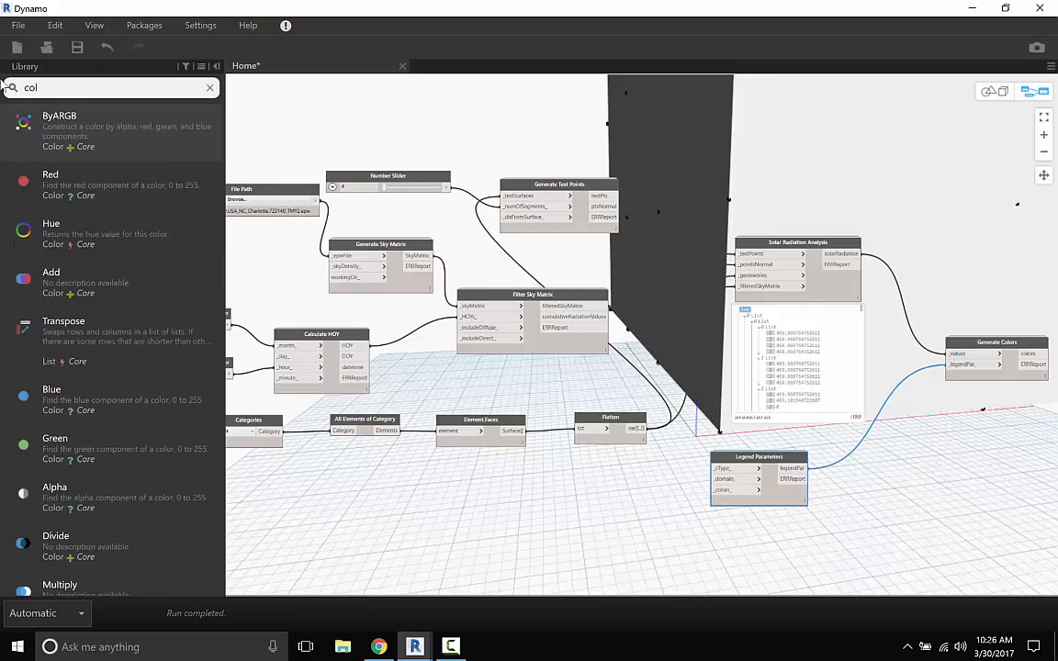
pyautogui.write('ors')
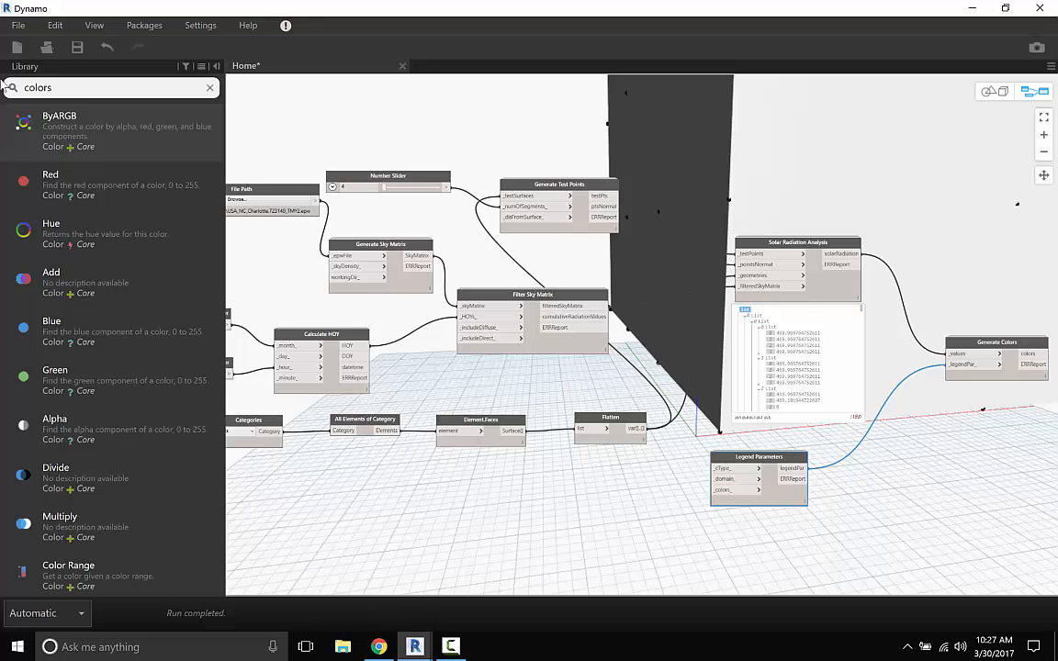
pyautogui.write(' lb')
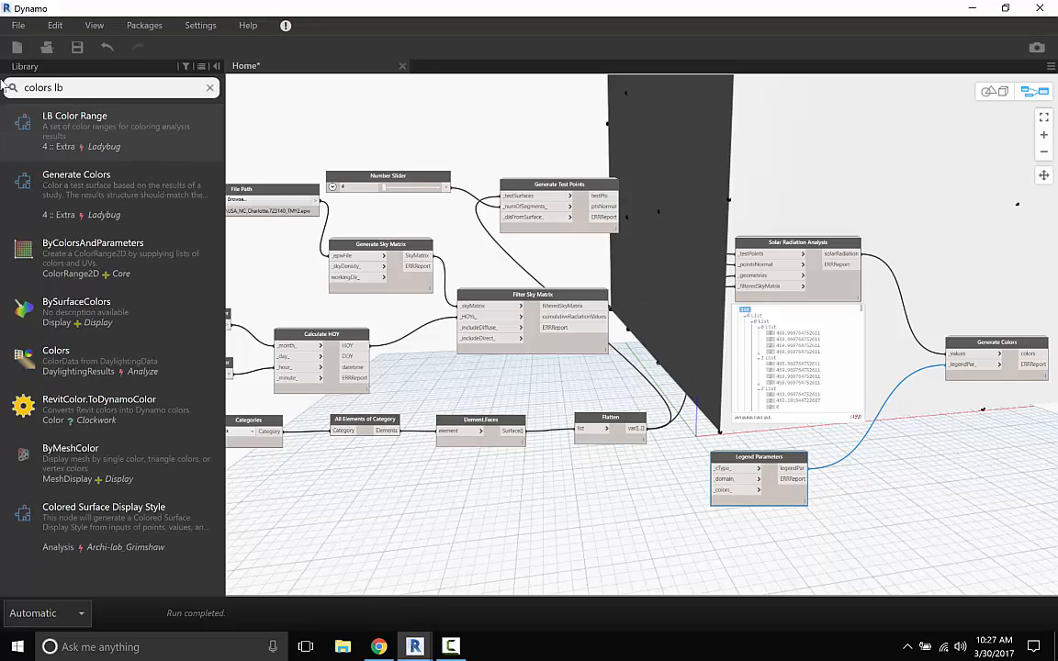
pyautogui.click(113, 145)
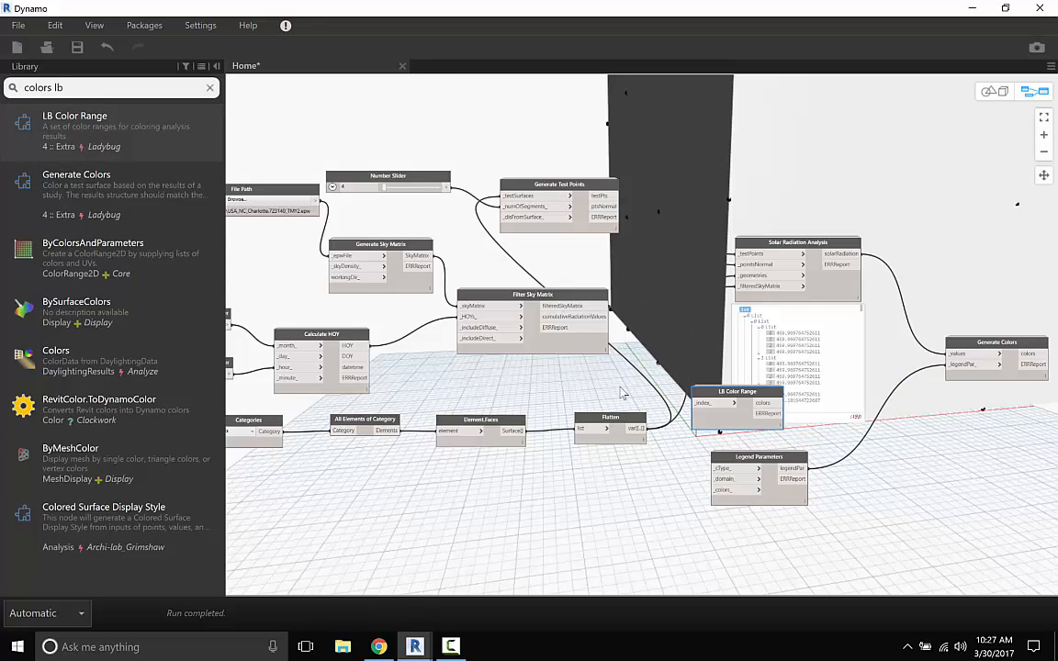
pyautogui.moveTo(723, 402); pyautogui.dragTo(715, 492)
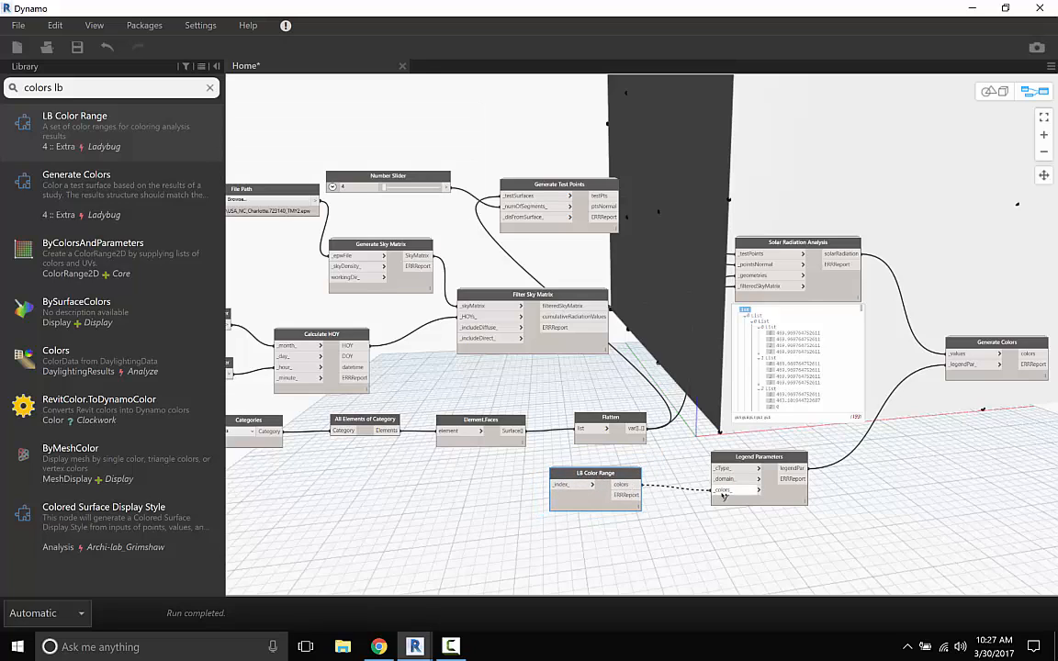
pyautogui.moveTo(620, 486); pyautogui.dragTo(630, 496)
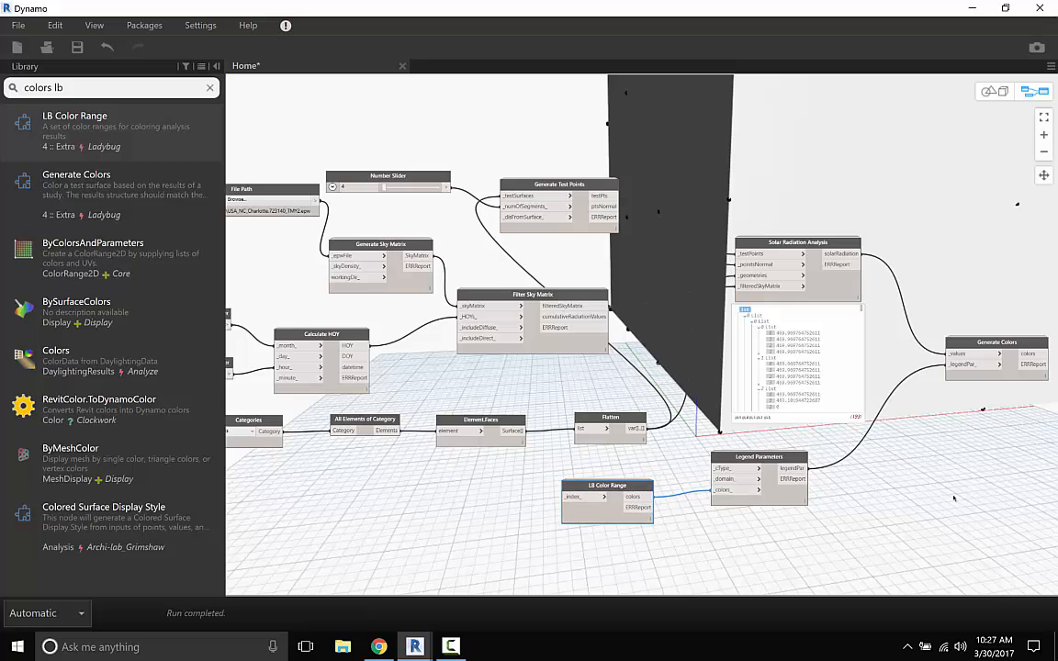
# - Move Generate Colors slightly farther from Solar Radiation Analysis and search the library for "display"
pyautogui.moveTo(972, 364); pyautogui.dragTo(623, 349, button='middle')
pyautogui.moveTo(622, 349); pyautogui.dragTo(656, 370)
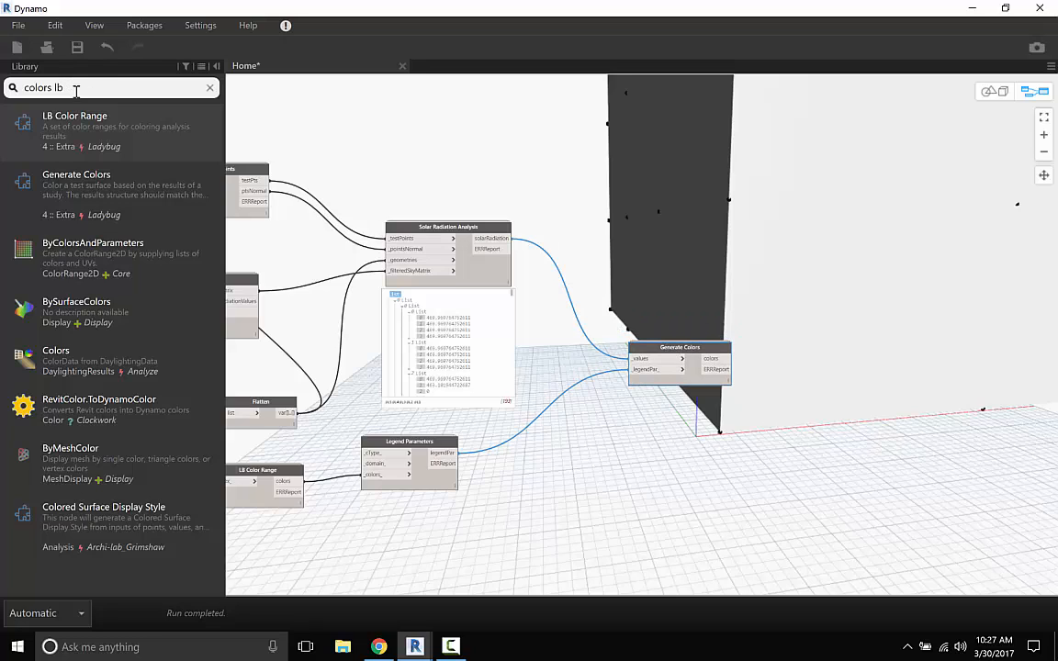
pyautogui.moveTo(66, 87); pyautogui.dragTo(3, 86)
pyautogui.write('dipal')
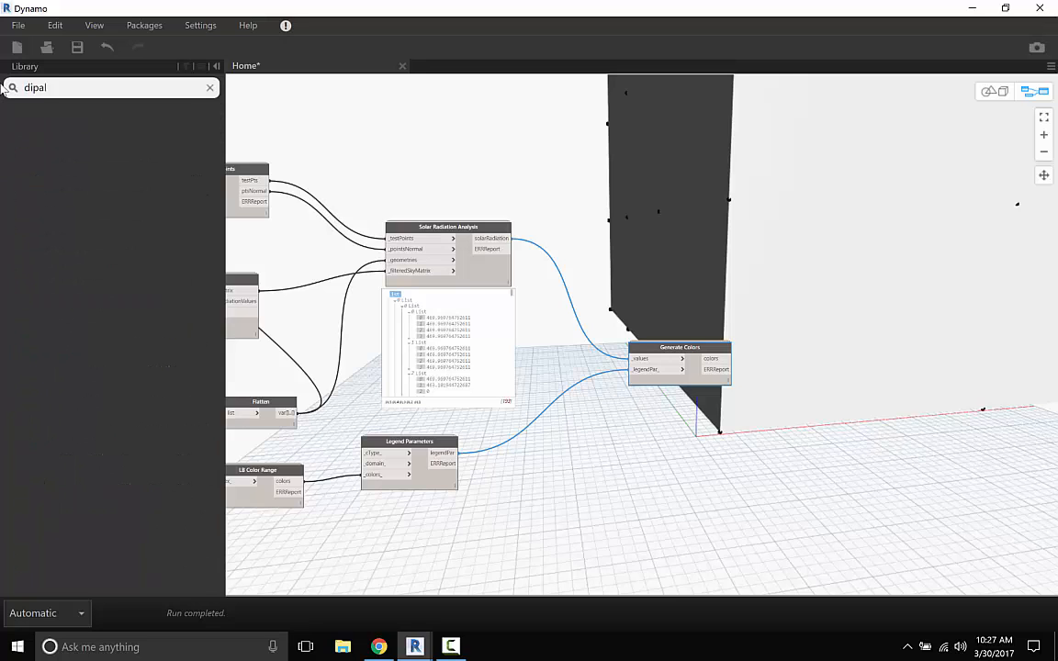
pyautogui.press('BackSpace')
pyautogui.write('splay')
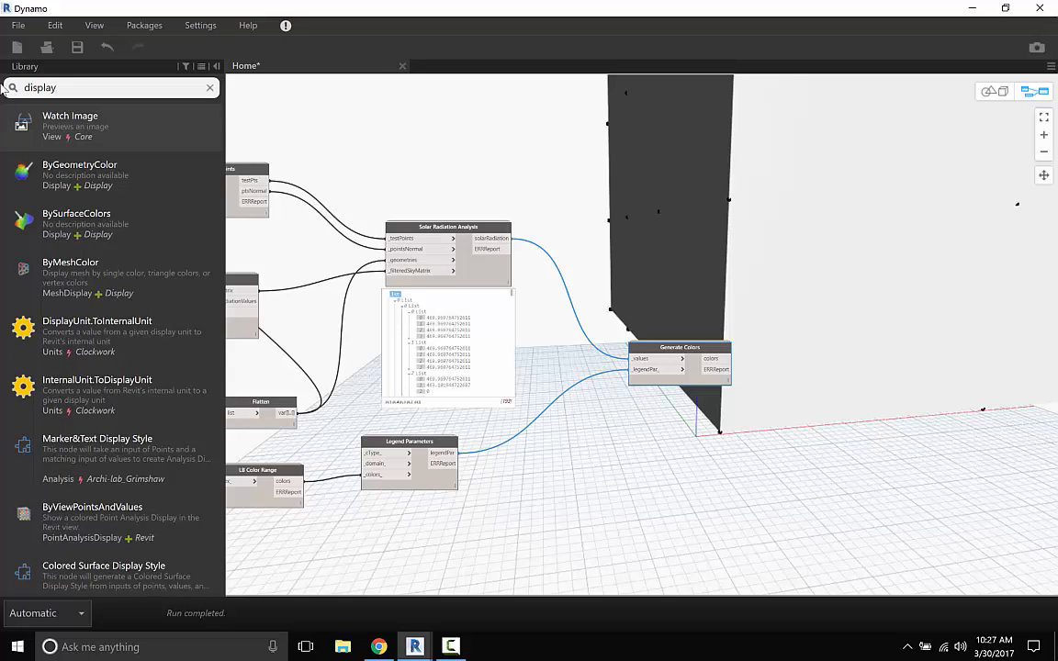
# - Add Display.BySurfaceColors beyond Generate Colors, wiring Generate Colors' output into its colors input and Flatten's output into its surface input
pyautogui.click(82, 225)
pyautogui.moveTo(670, 327); pyautogui.dragTo(848, 325)
pyautogui.click(732, 358)
pyautogui.click(803, 345)
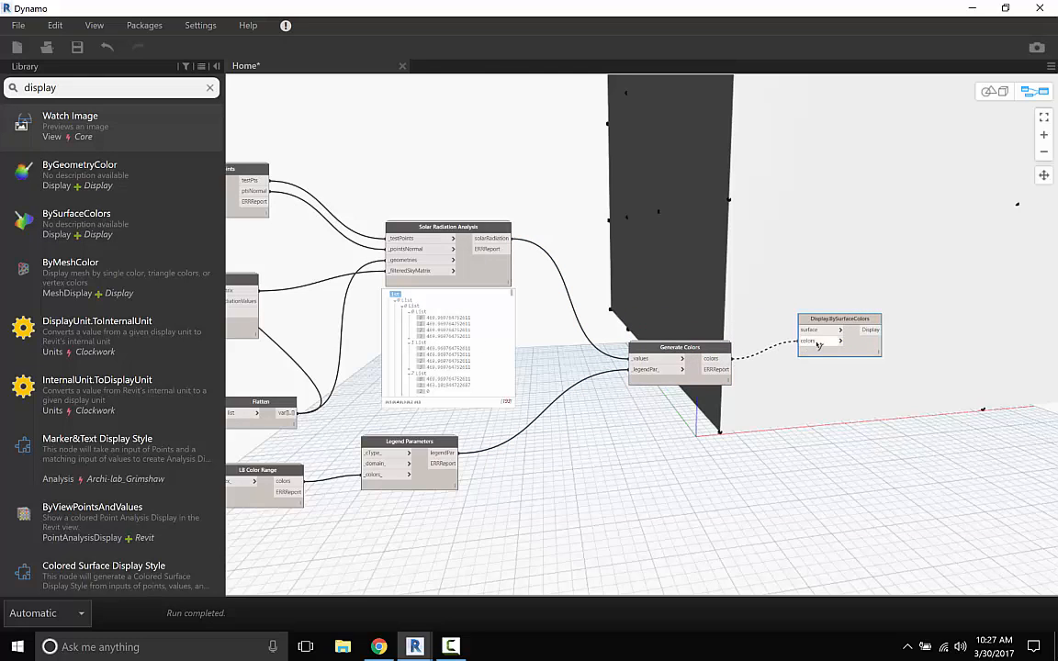
pyautogui.moveTo(283, 371); pyautogui.dragTo(372, 368, button='middle')
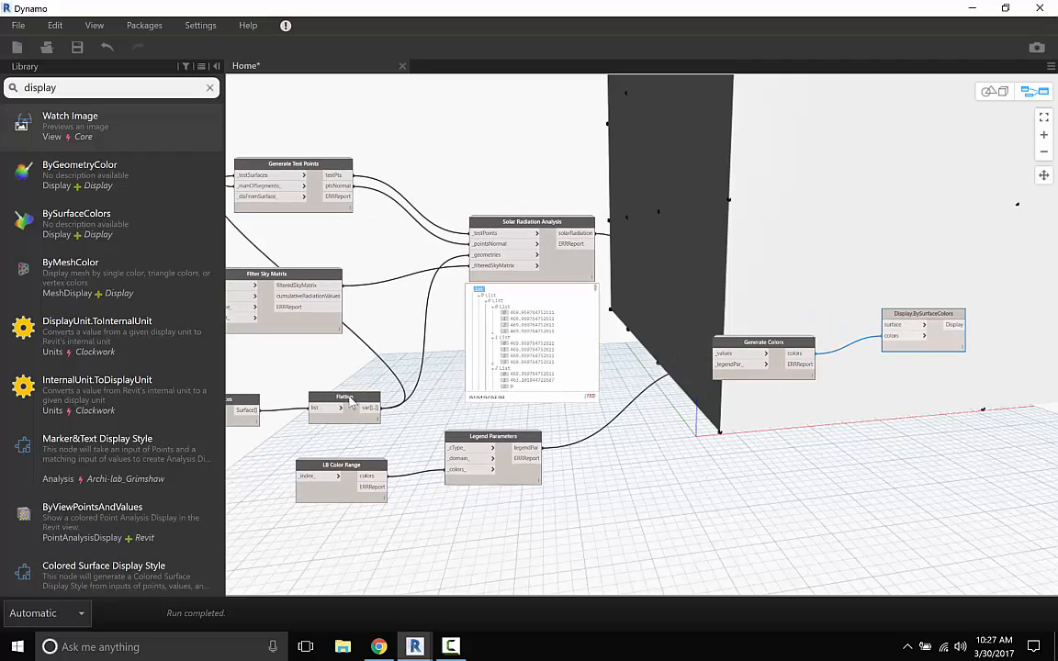
pyautogui.click(372, 407)
pyautogui.click(718, 353)
# - Switch to the 3D background preview and orbit around the mass to examine the radiation colors on its faces
pyautogui.moveTo(914, 440); pyautogui.dragTo(718, 453, button='middle')
pyautogui.click(993, 91)
pyautogui.scroll(-6, 940, 347)
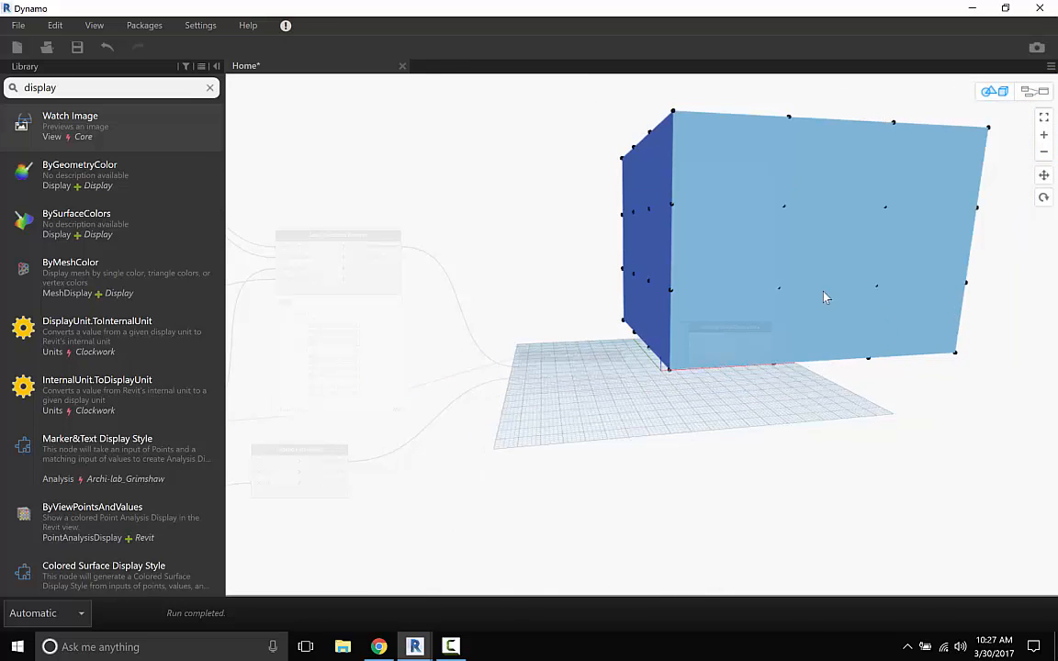
pyautogui.click(1043, 198)
pyautogui.moveTo(966, 260); pyautogui.dragTo(805, 340)
pyautogui.scroll(-4, 806, 340)
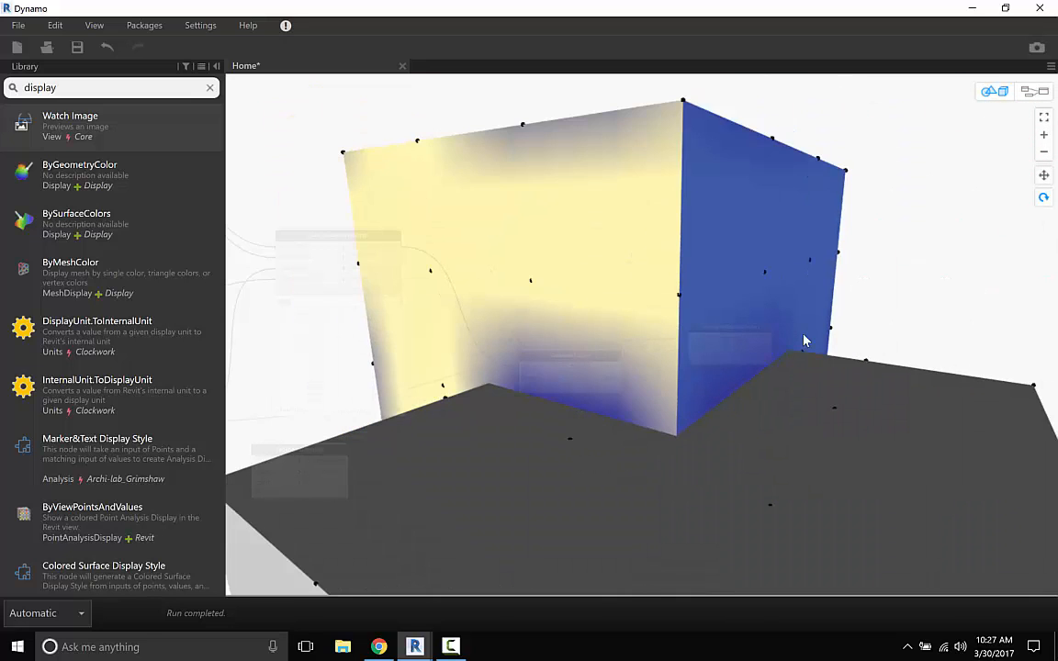
# - Return to the node graph and turn off the geometry preview of the Flatten node
pyautogui.scroll(-2, 805, 340)
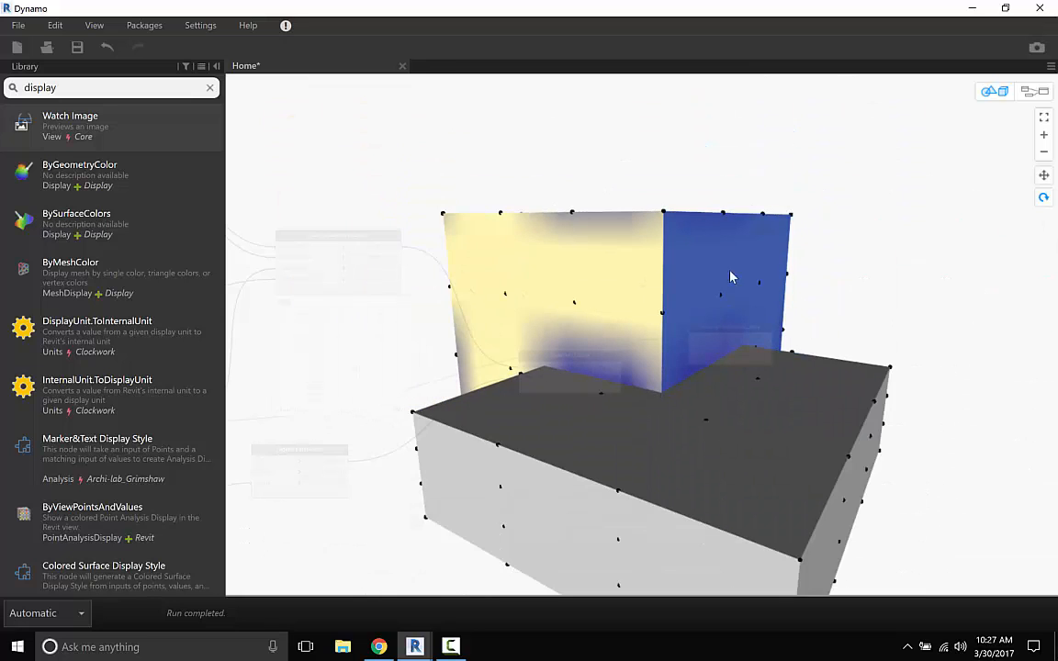
pyautogui.moveTo(776, 328); pyautogui.dragTo(682, 474)
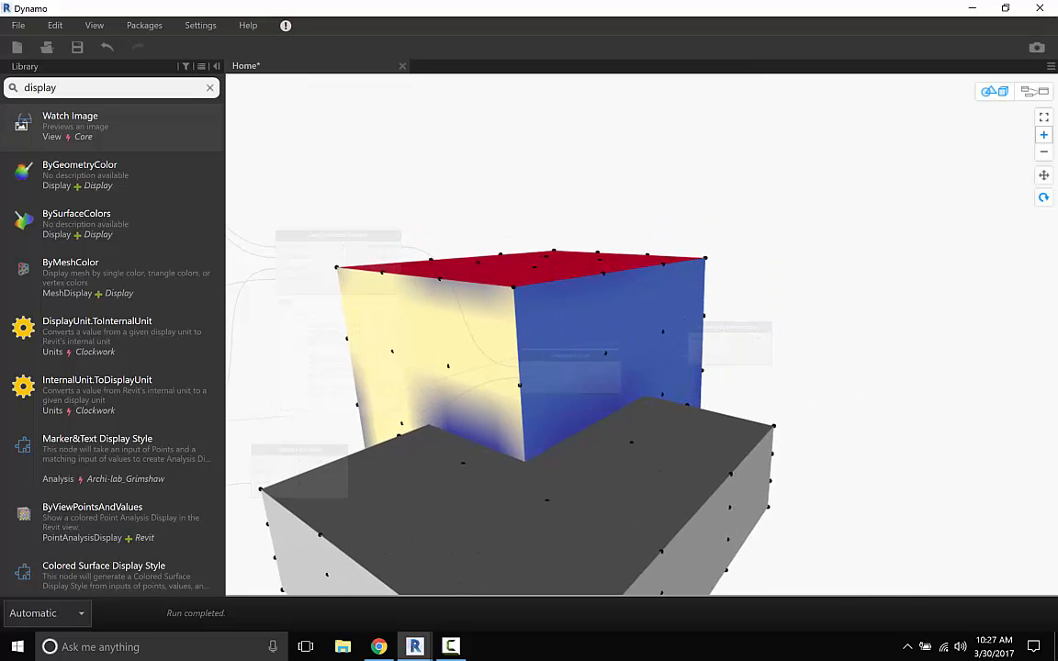
pyautogui.click(1040, 94)
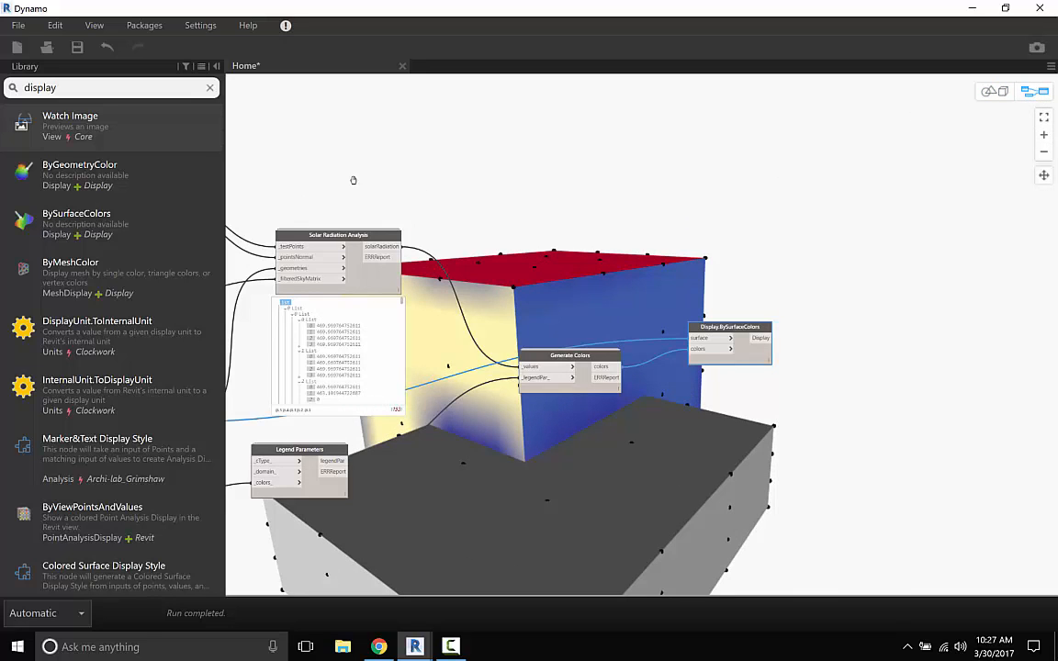
pyautogui.moveTo(353, 180); pyautogui.dragTo(744, 169, button='middle')
pyautogui.moveTo(333, 232); pyautogui.dragTo(507, 207, button='middle')
pyautogui.click(670, 386)
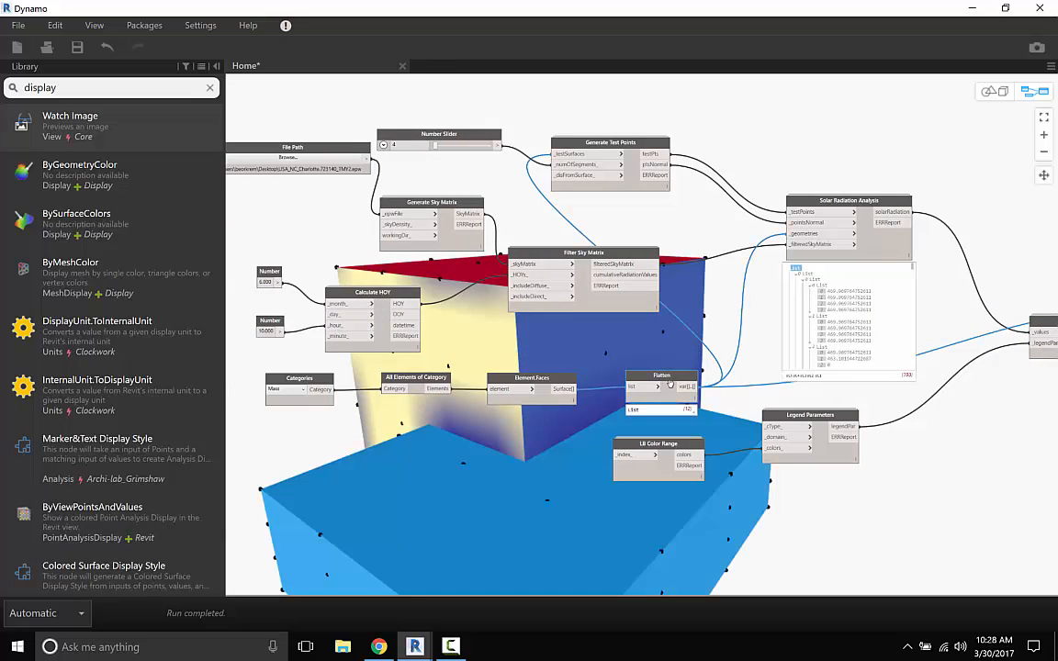
pyautogui.rightClick(671, 386)
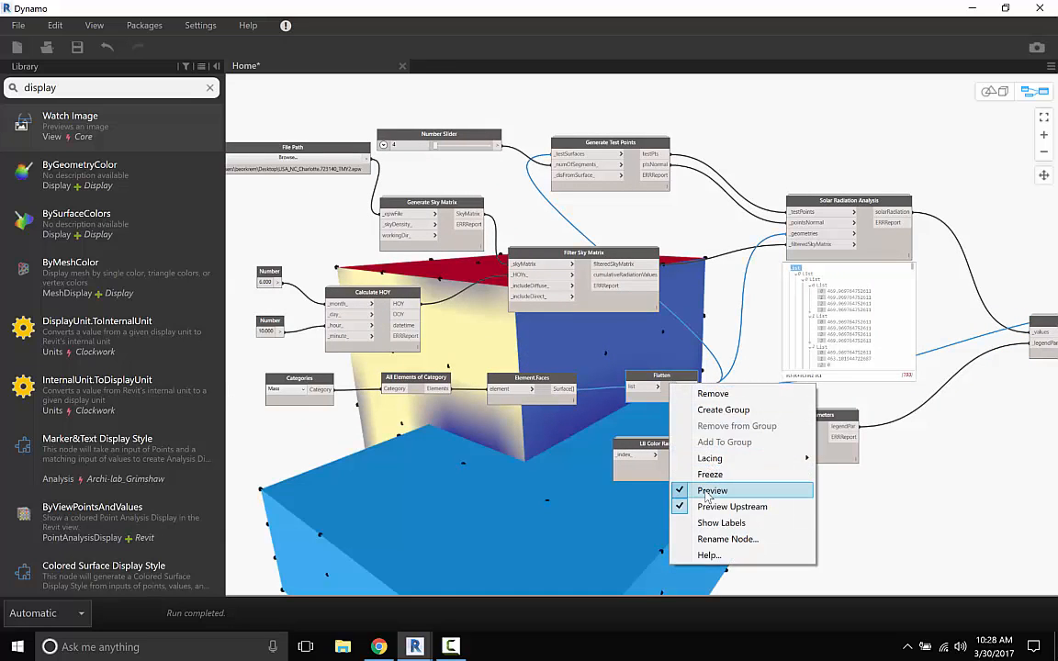
pyautogui.click(708, 490)
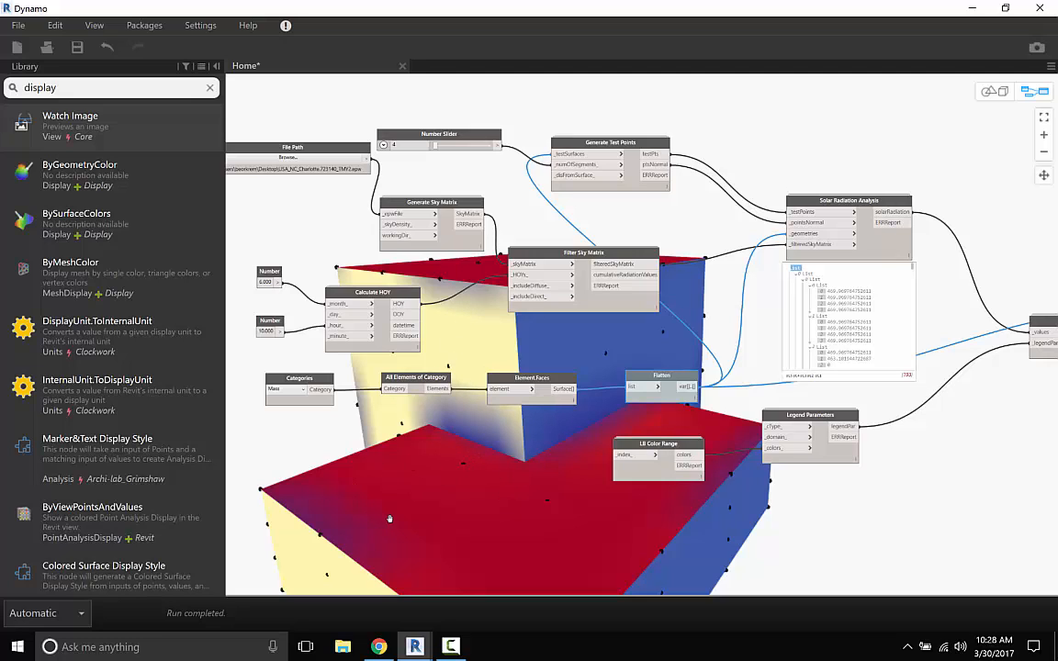
# - Examine the radiation colors on both volumes of the mass in the 3D background preview, and return to the node graph
pyautogui.moveTo(489, 499); pyautogui.dragTo(494, 464, button='middle')
pyautogui.click(993, 91)
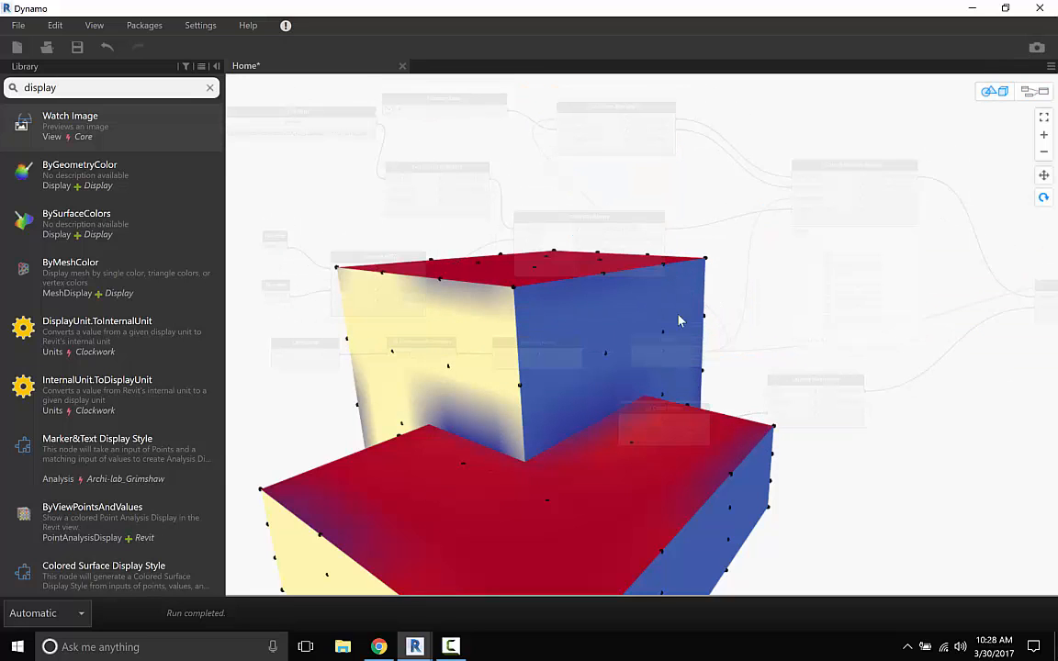
pyautogui.moveTo(590, 460); pyautogui.dragTo(626, 396, button='right')
pyautogui.scroll(-2, 552, 315)
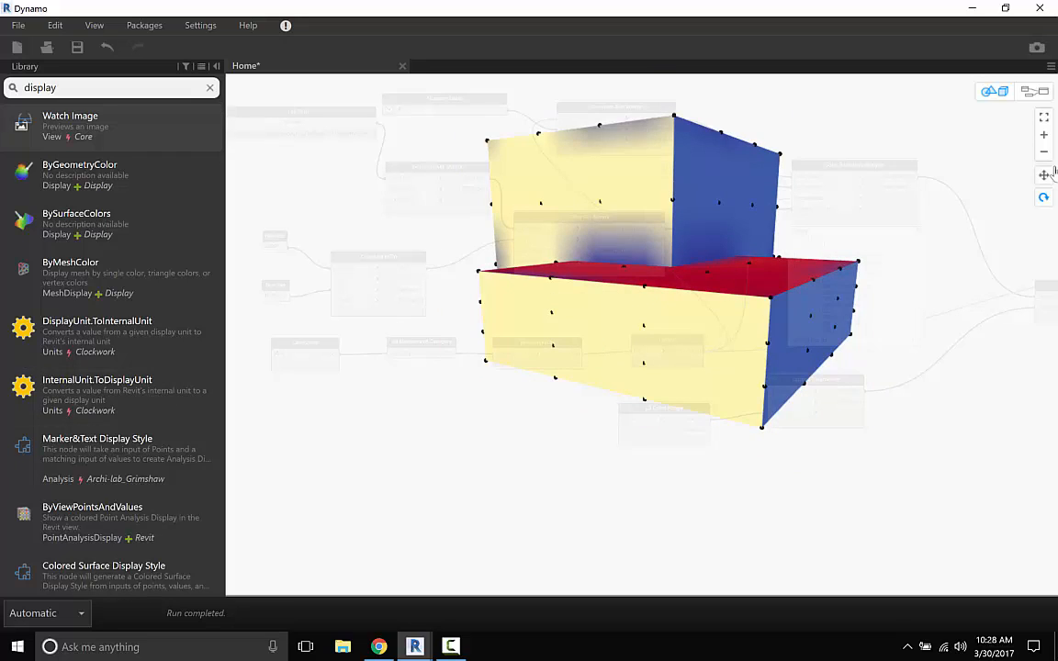
pyautogui.moveTo(608, 314); pyautogui.dragTo(992, 356, button='right')
pyautogui.moveTo(645, 444); pyautogui.dragTo(605, 353, button='right')
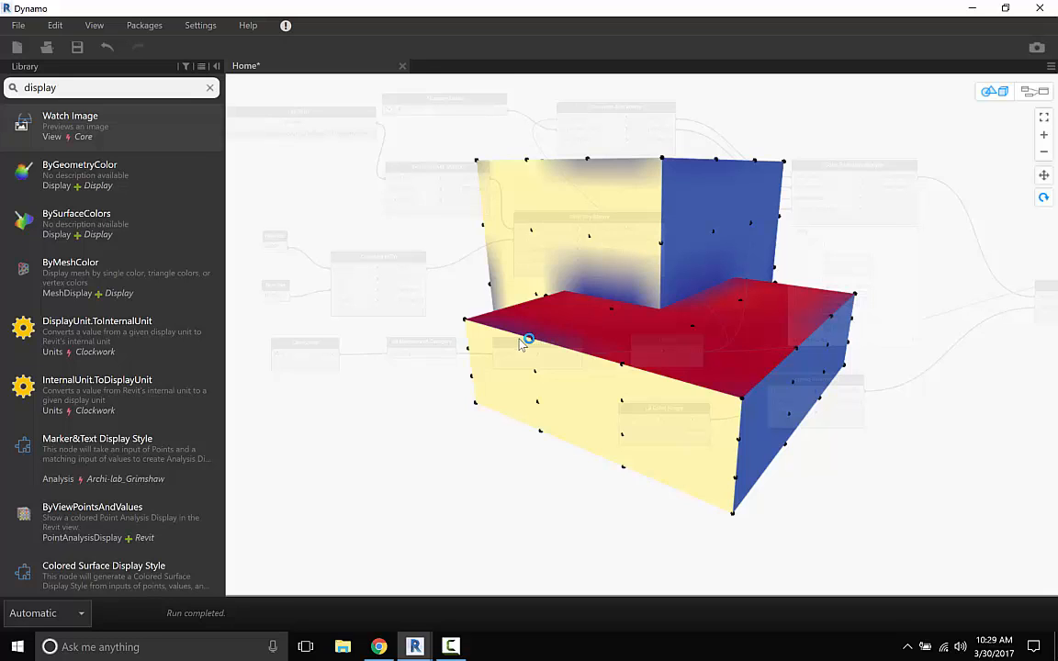
pyautogui.click(1033, 91)
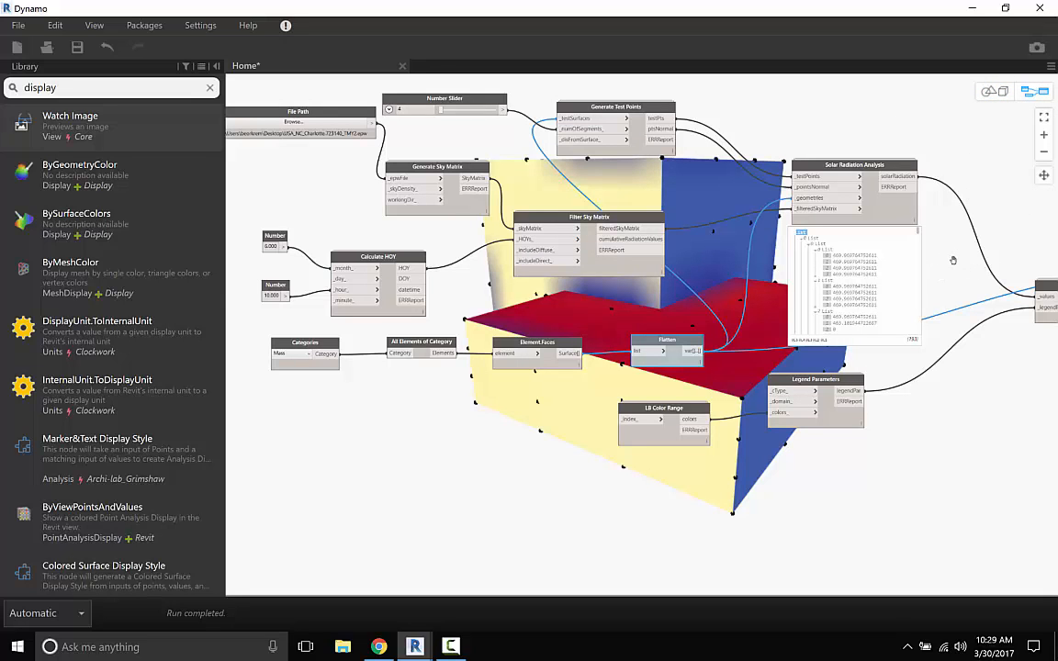
pyautogui.click(455, 641)
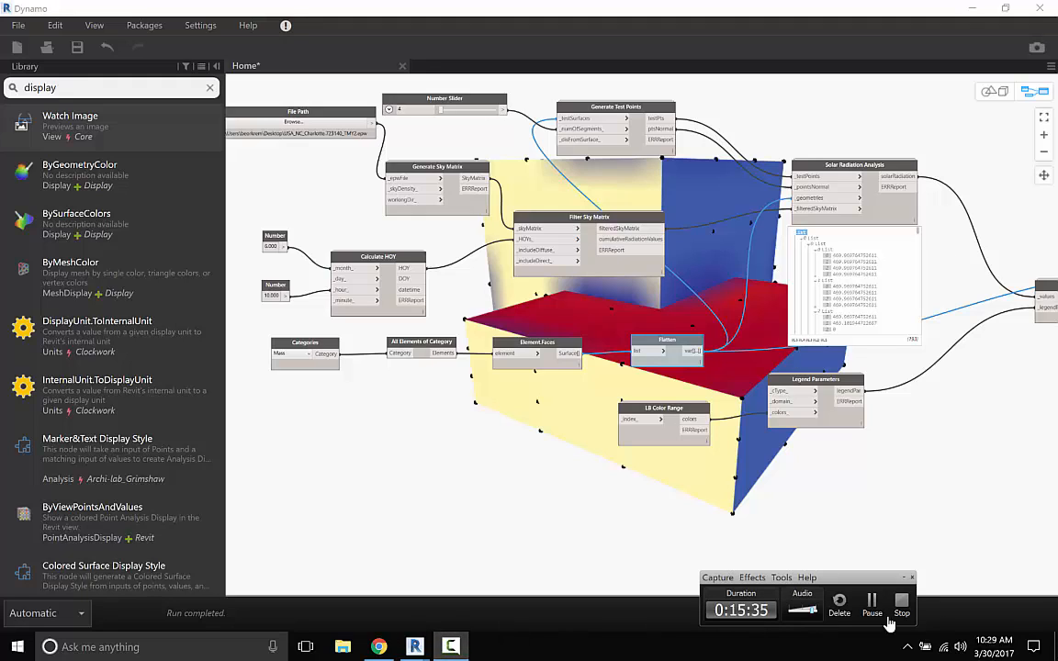